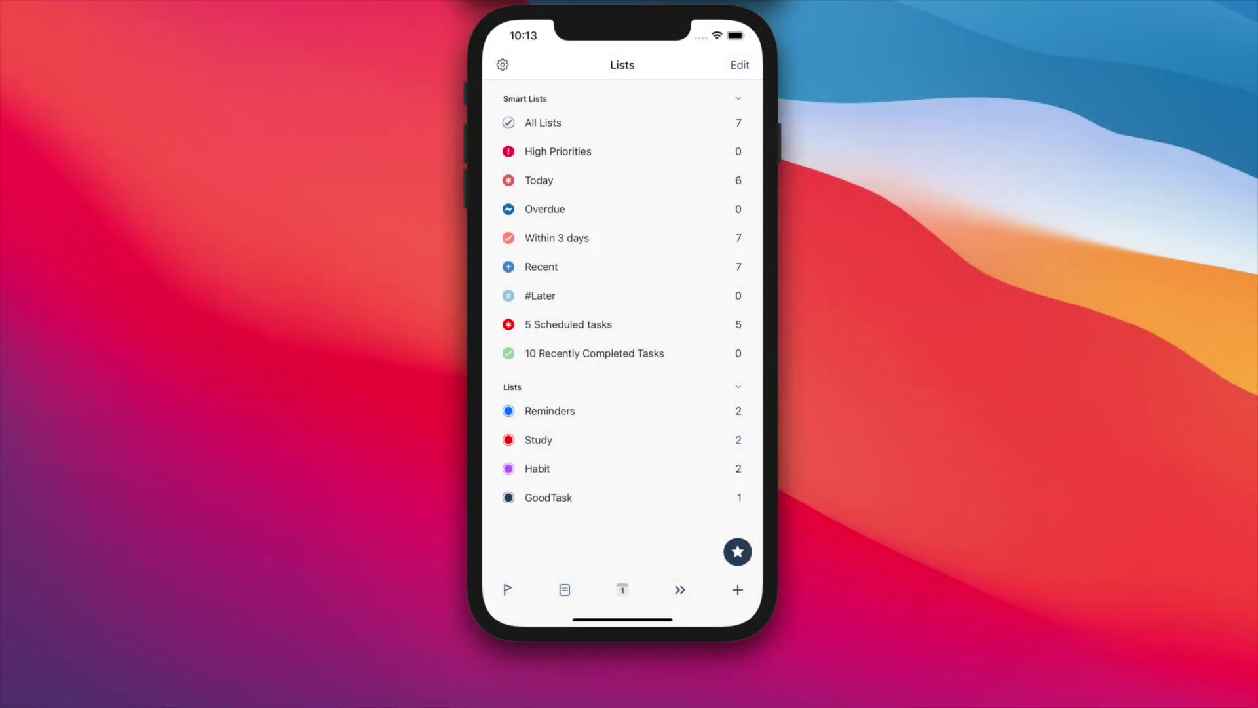
# Step: Open the All Lists smart list to see the tasks for Feb 1 and Feb 2, 2021
pyautogui.moveTo(589, 293); pyautogui.dragTo(590, 331)
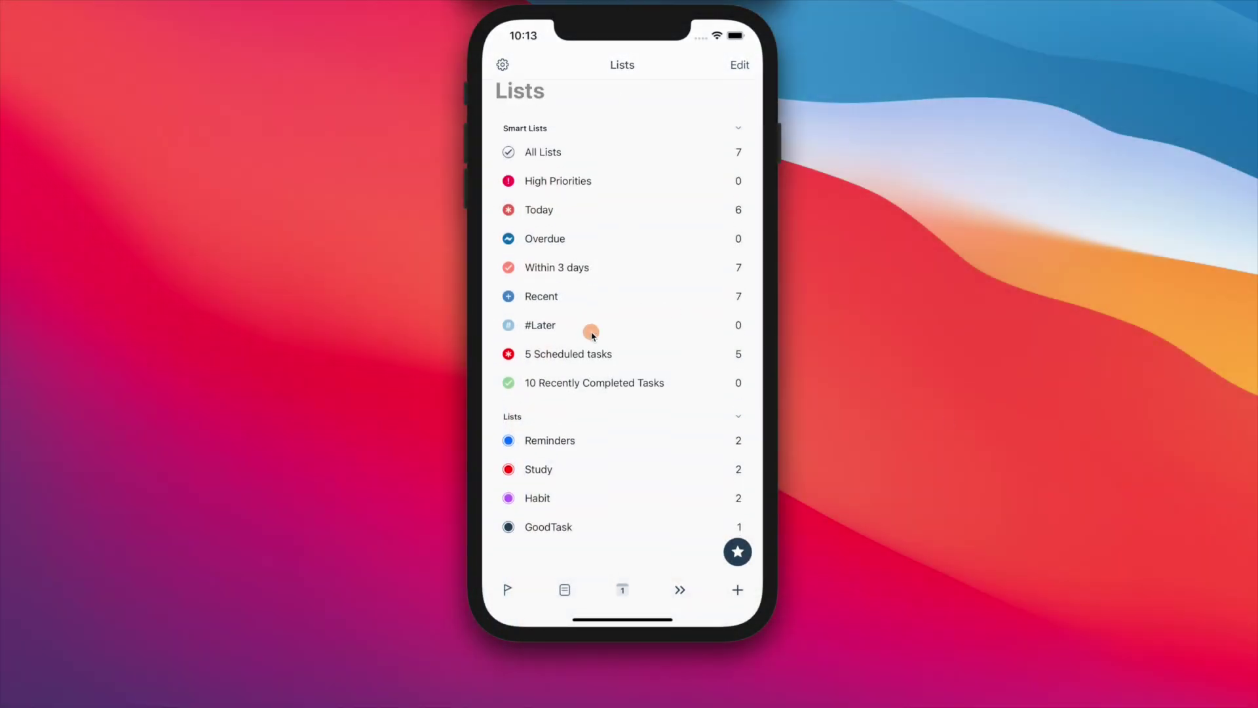
pyautogui.moveTo(600, 278); pyautogui.dragTo(599, 289)
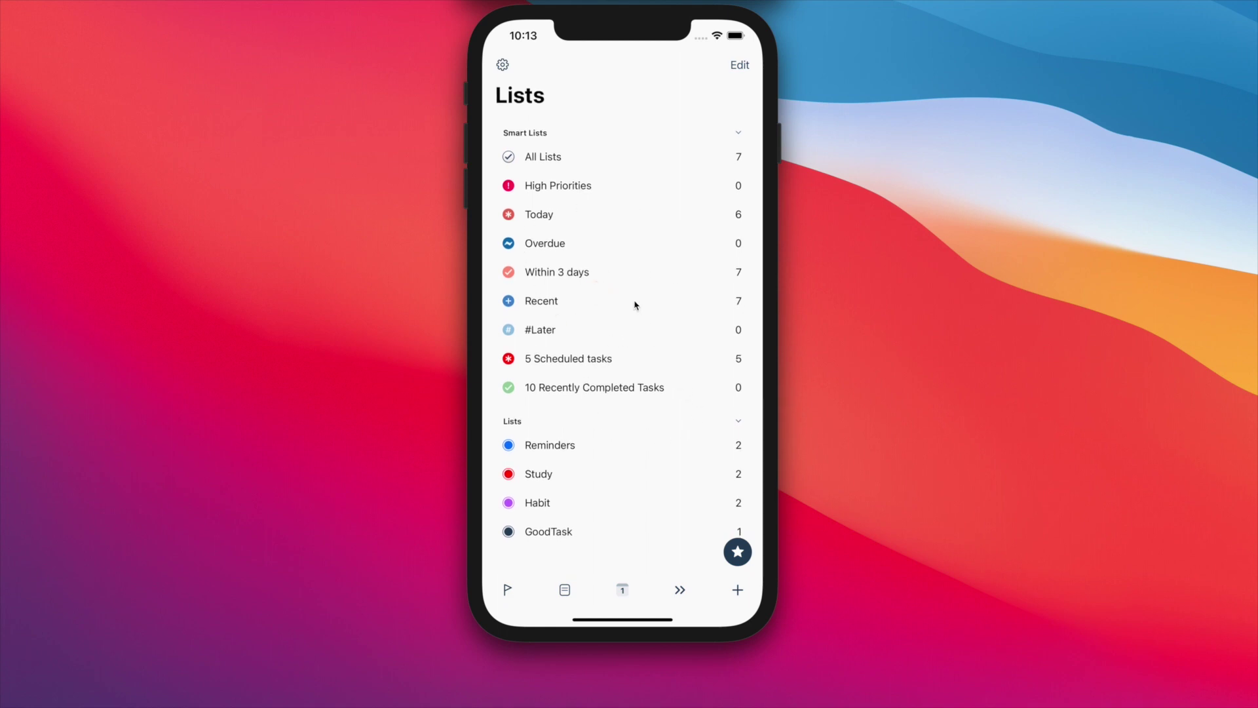
pyautogui.click(626, 157)
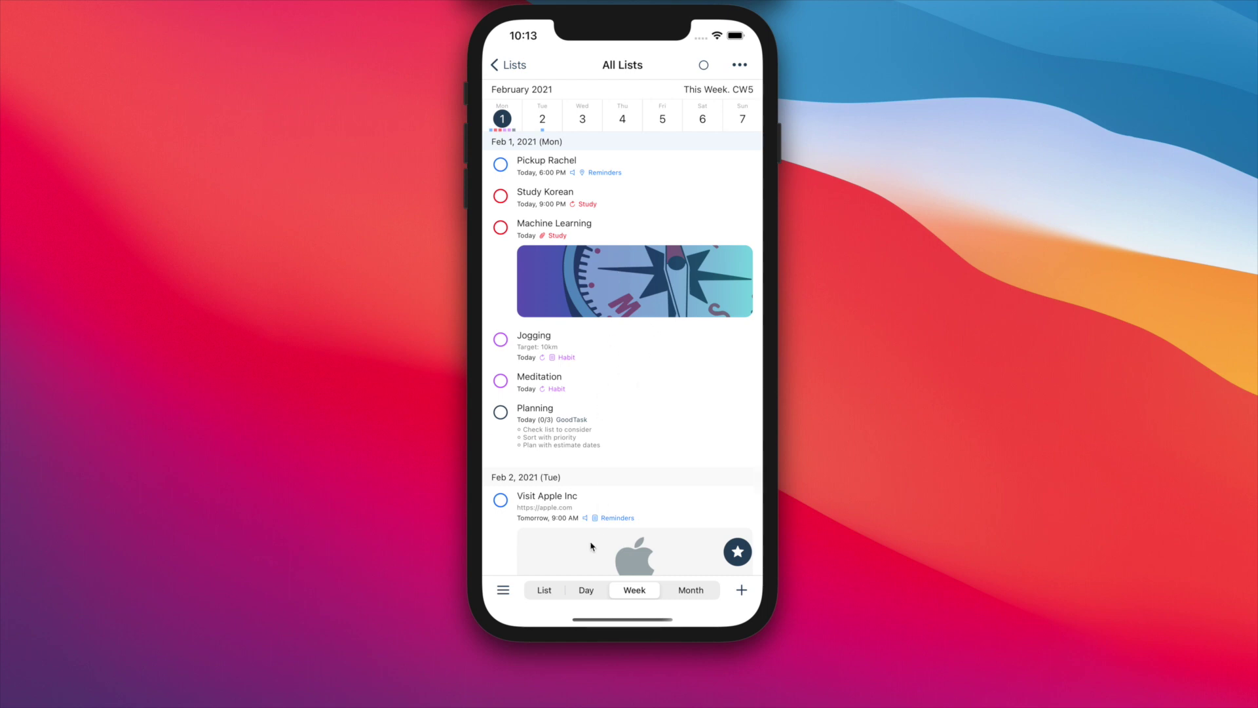
pyautogui.click(549, 590)
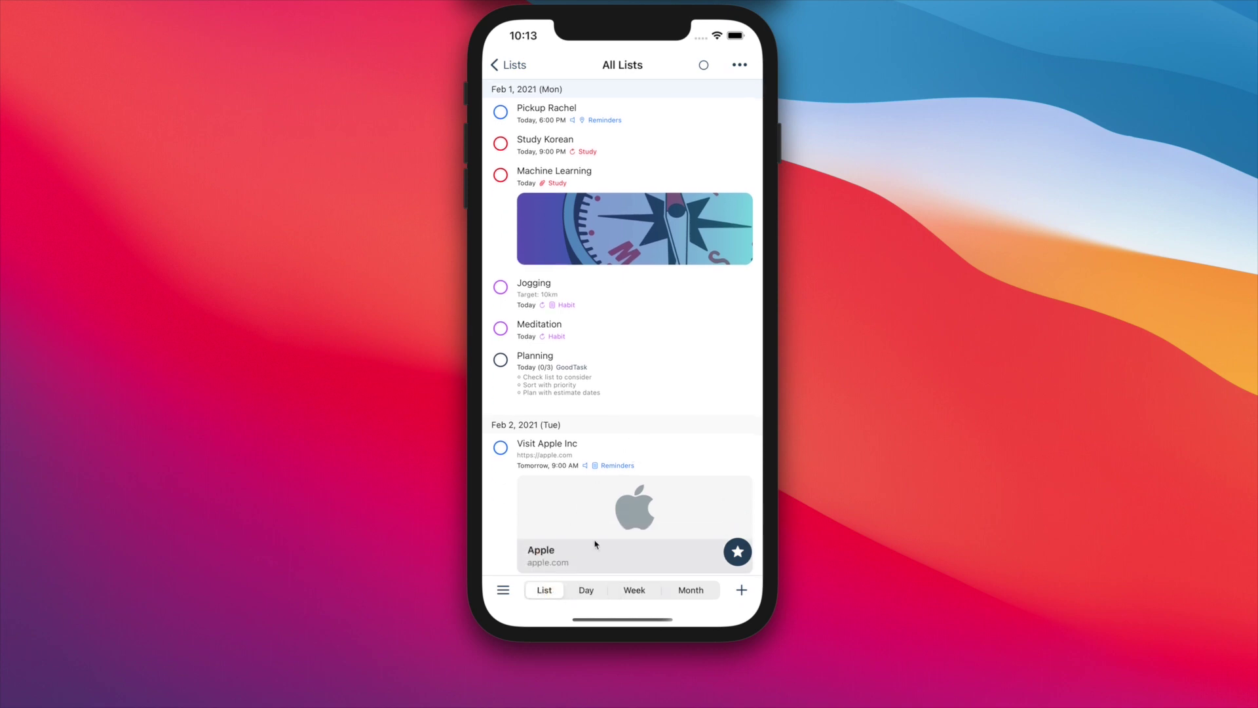
pyautogui.click(589, 593)
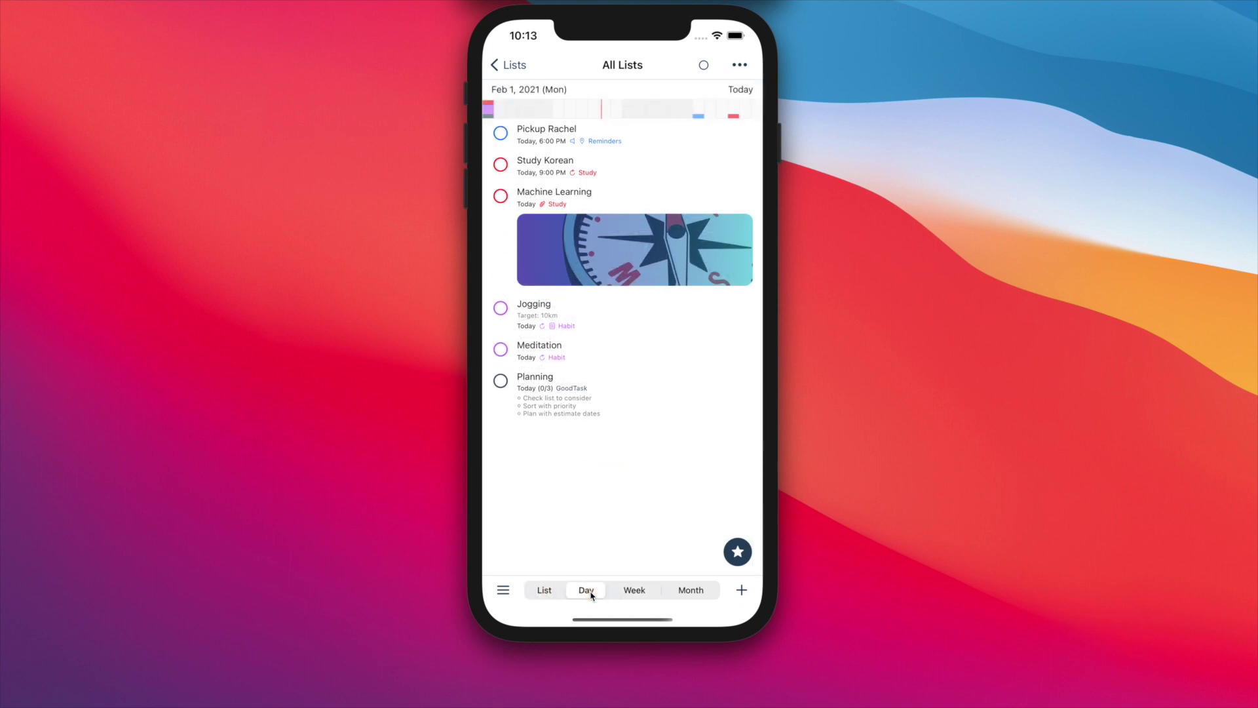
pyautogui.click(635, 591)
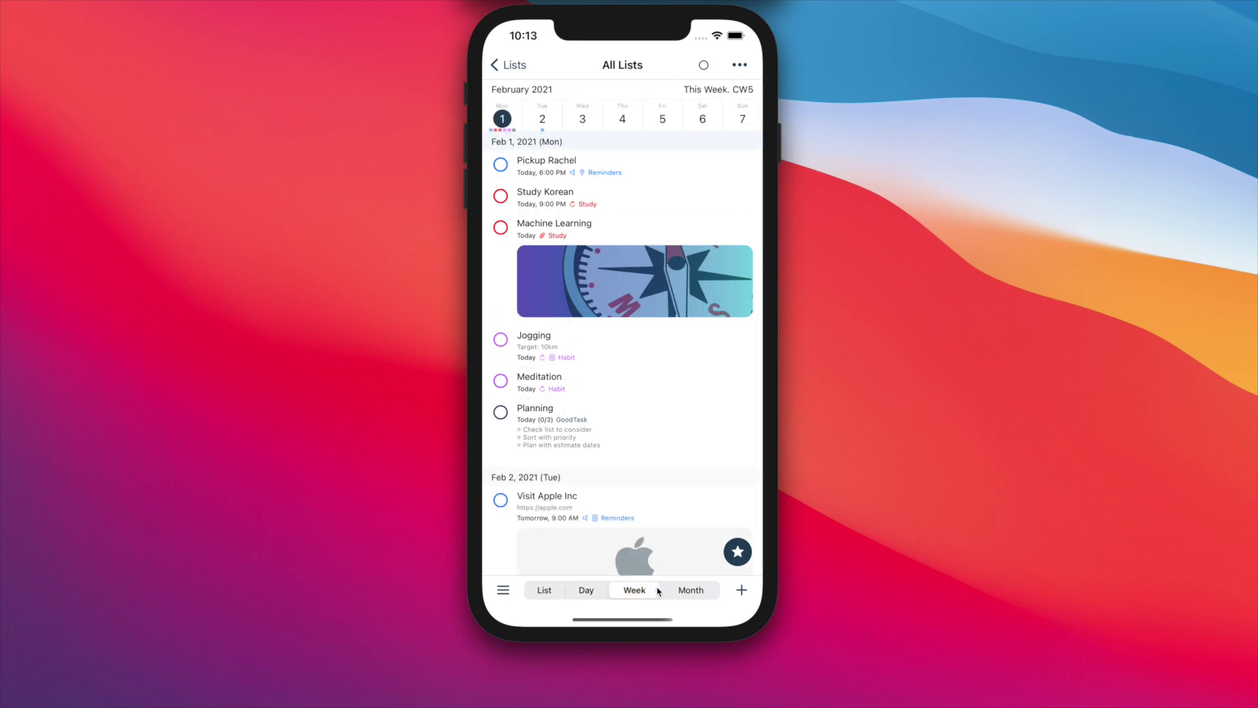
pyautogui.click(692, 590)
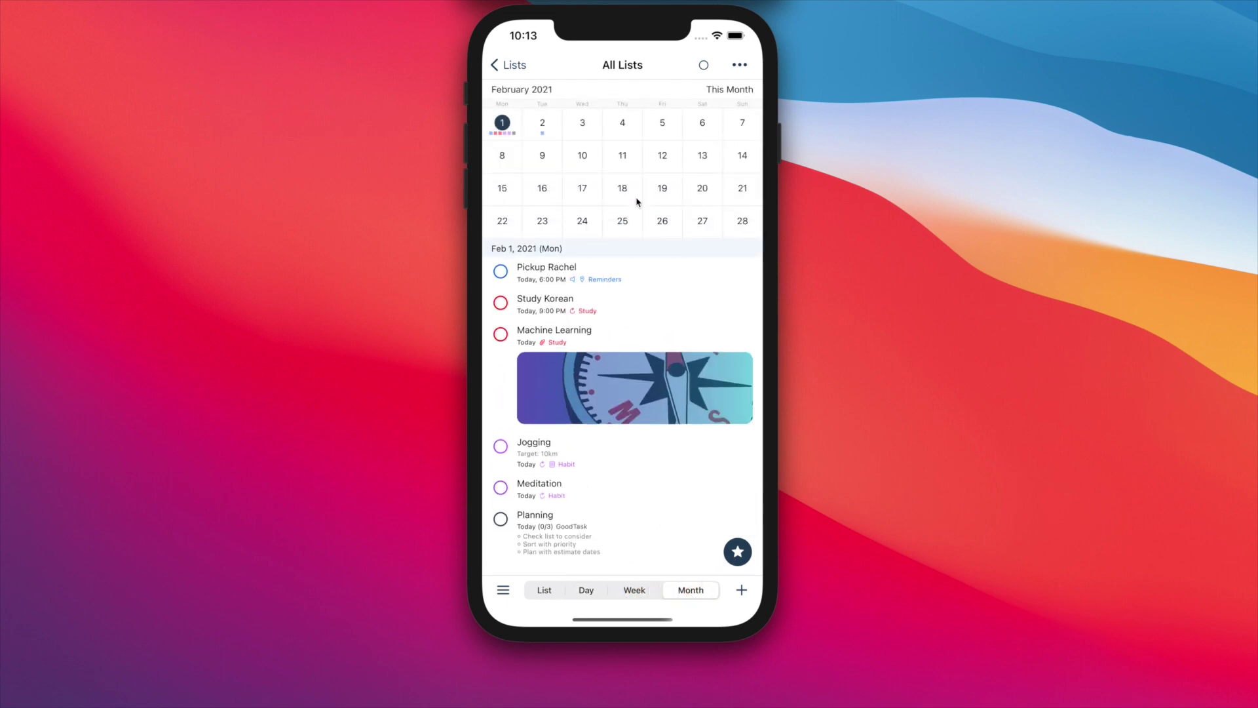
pyautogui.moveTo(619, 200); pyautogui.dragTo(538, 199)
pyautogui.click(691, 599)
pyautogui.click(499, 64)
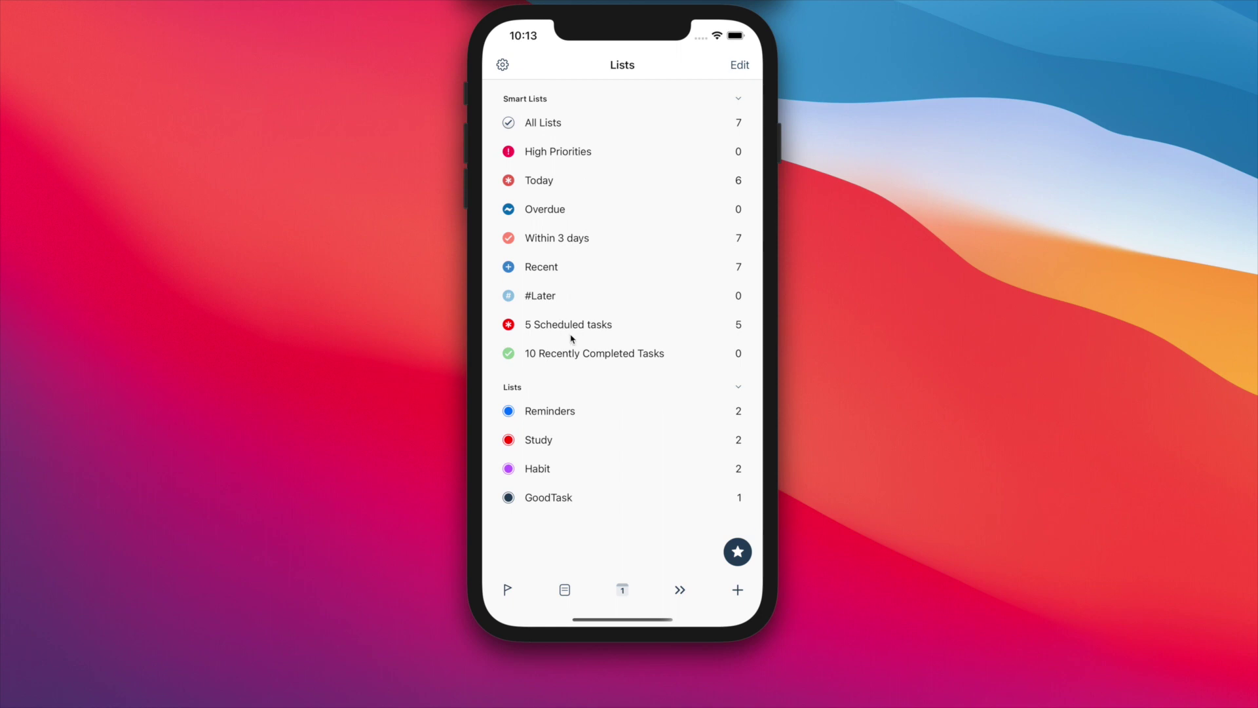
pyautogui.click(556, 124)
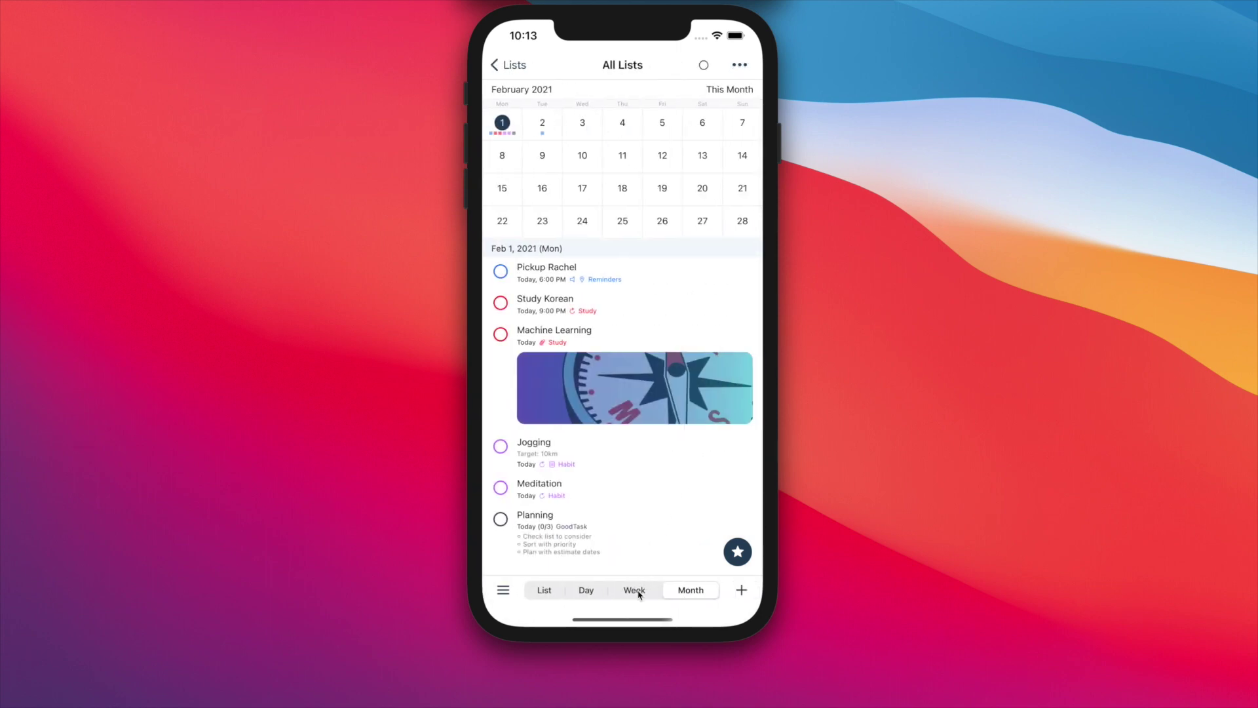
pyautogui.click(636, 591)
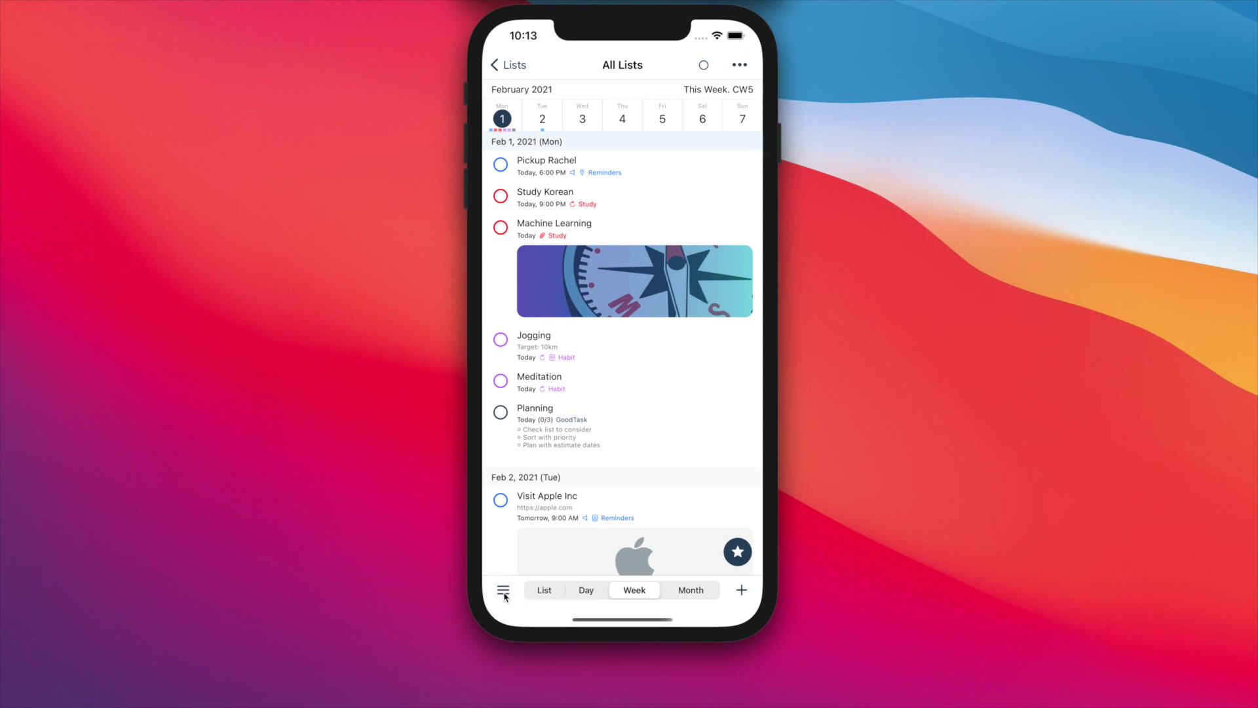
# Step: Show All Lists as a Date board, page through its columns, and return to Today
pyautogui.click(504, 592)
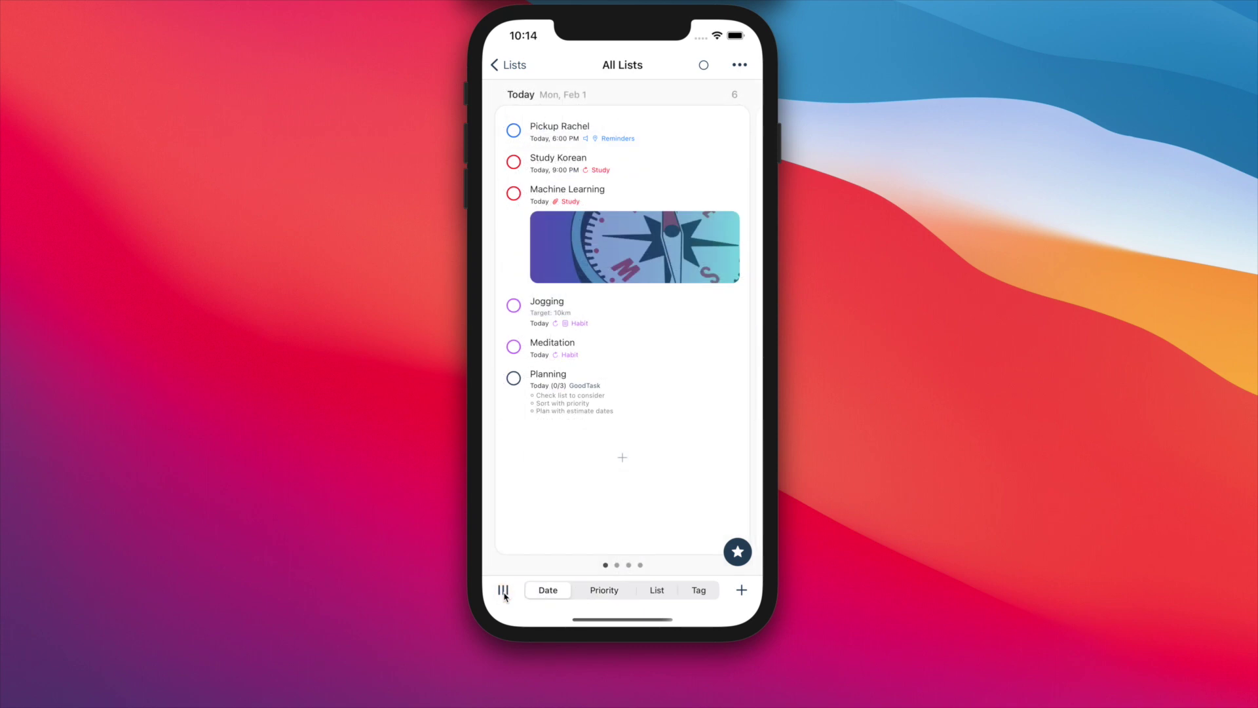
pyautogui.click(503, 592)
pyautogui.click(504, 592)
pyautogui.click(503, 592)
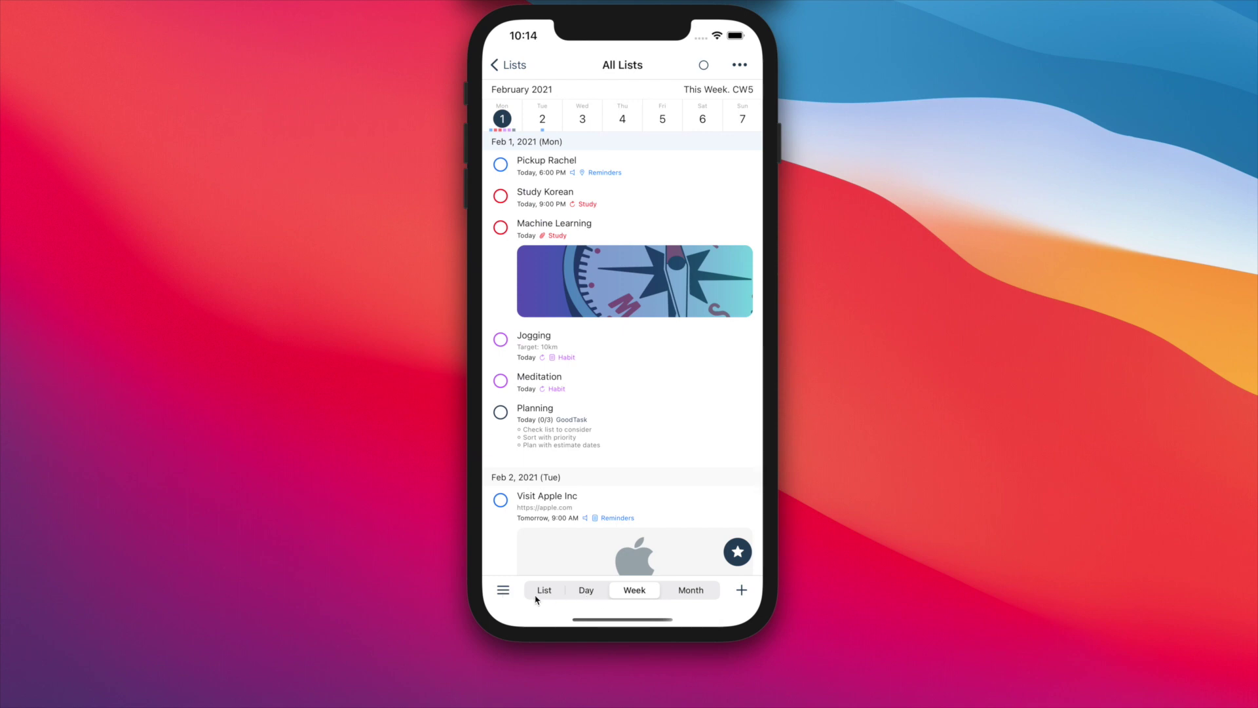
pyautogui.click(503, 592)
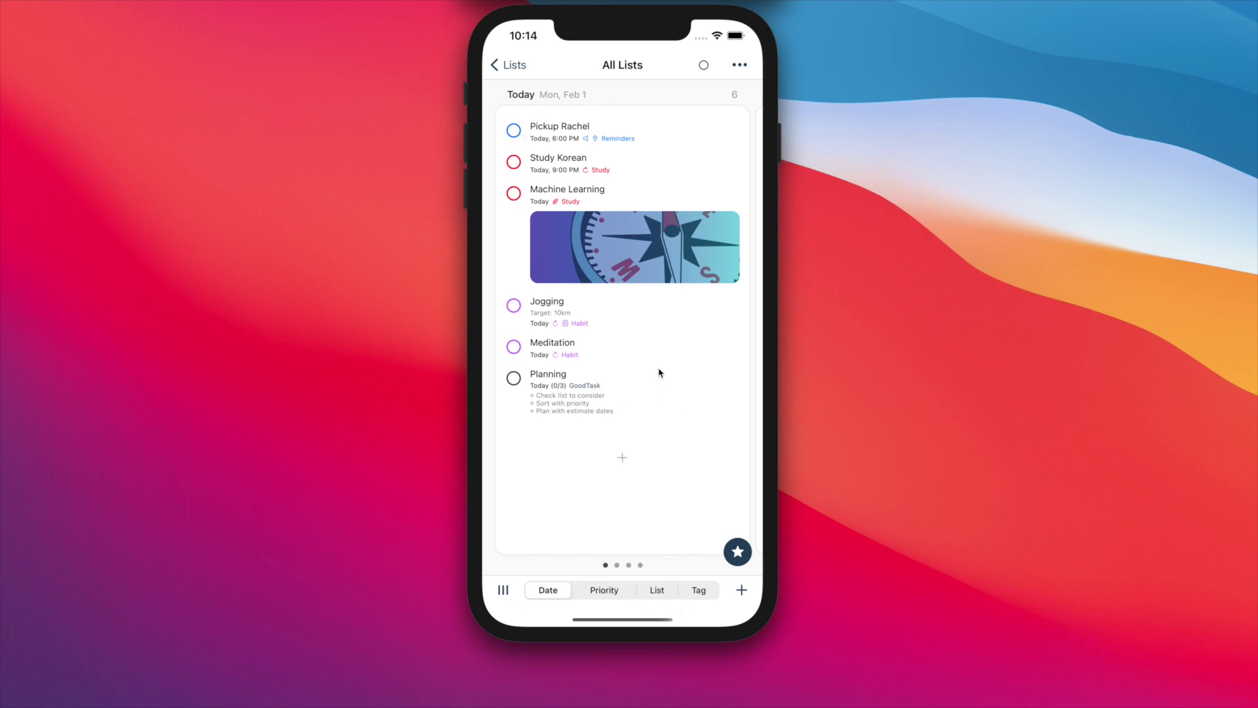
pyautogui.moveTo(660, 367); pyautogui.dragTo(573, 371)
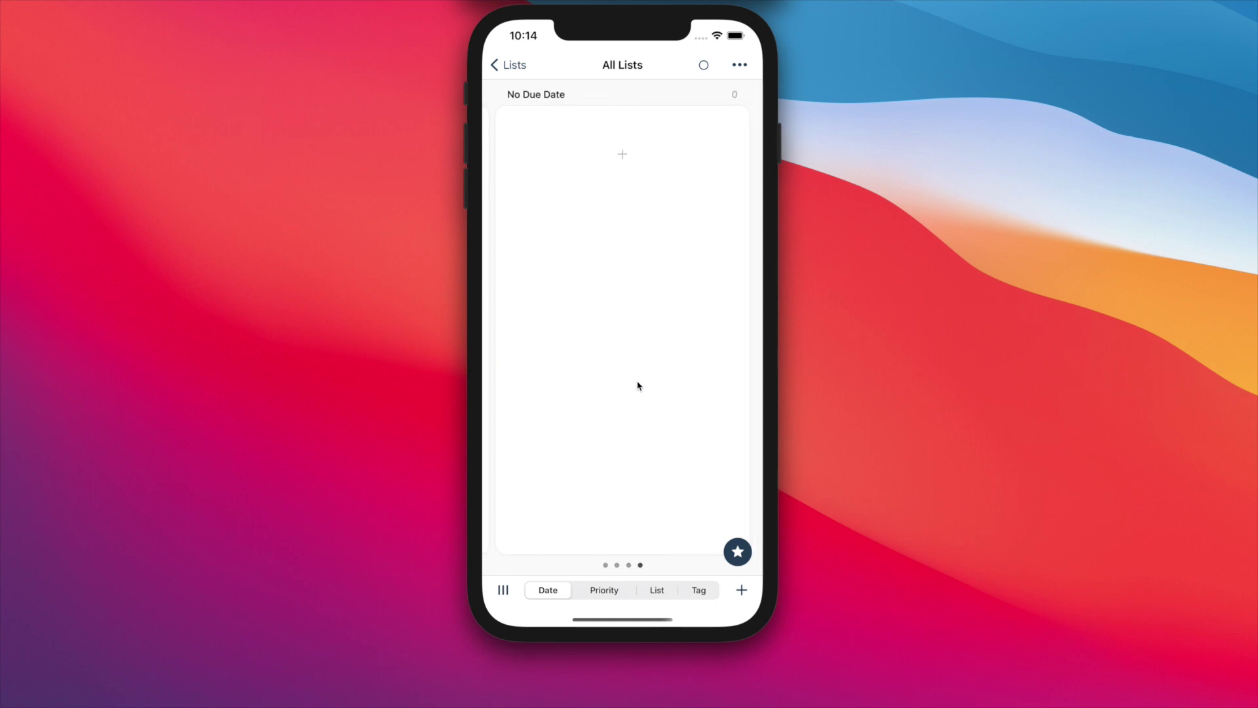
pyautogui.click(548, 592)
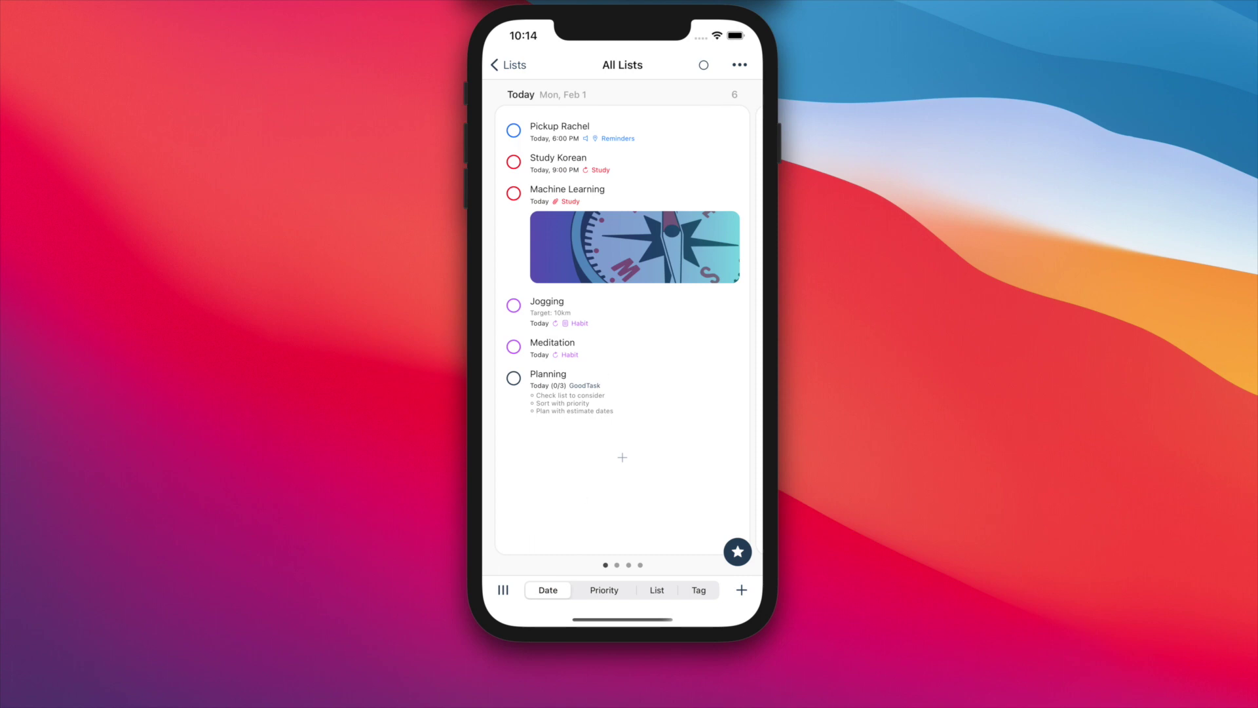
pyautogui.click(505, 66)
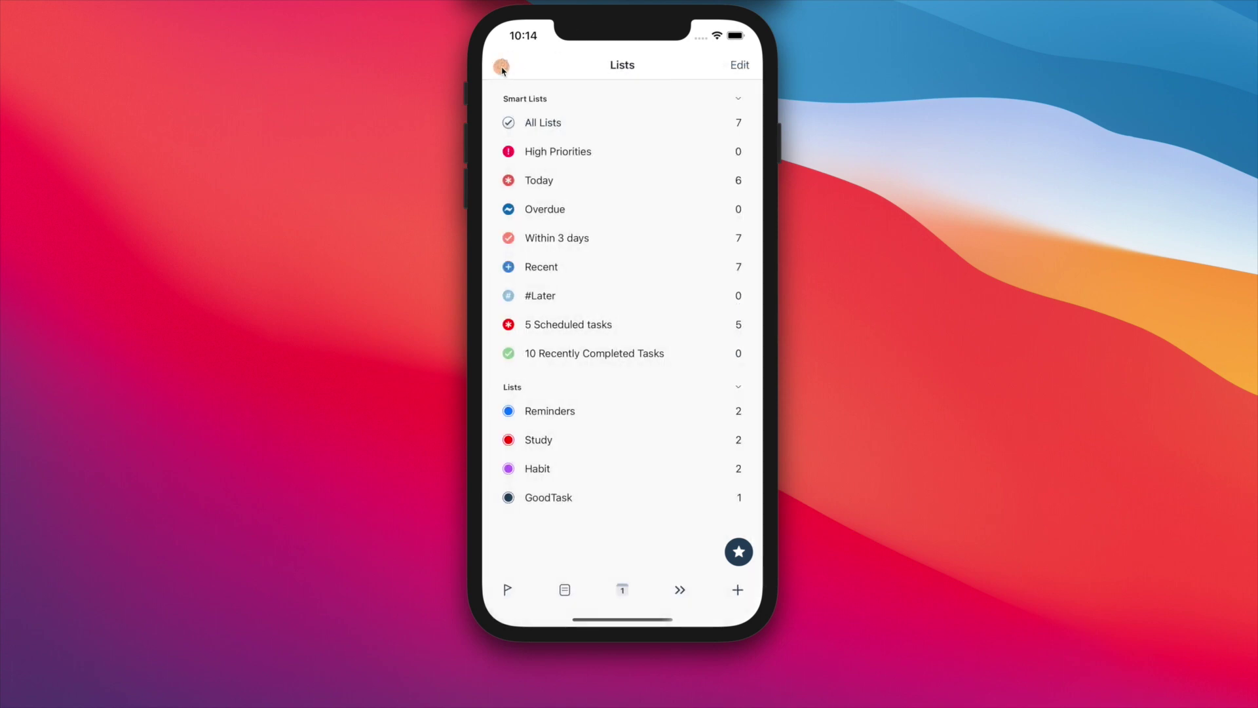
pyautogui.click(502, 67)
pyautogui.click(536, 183)
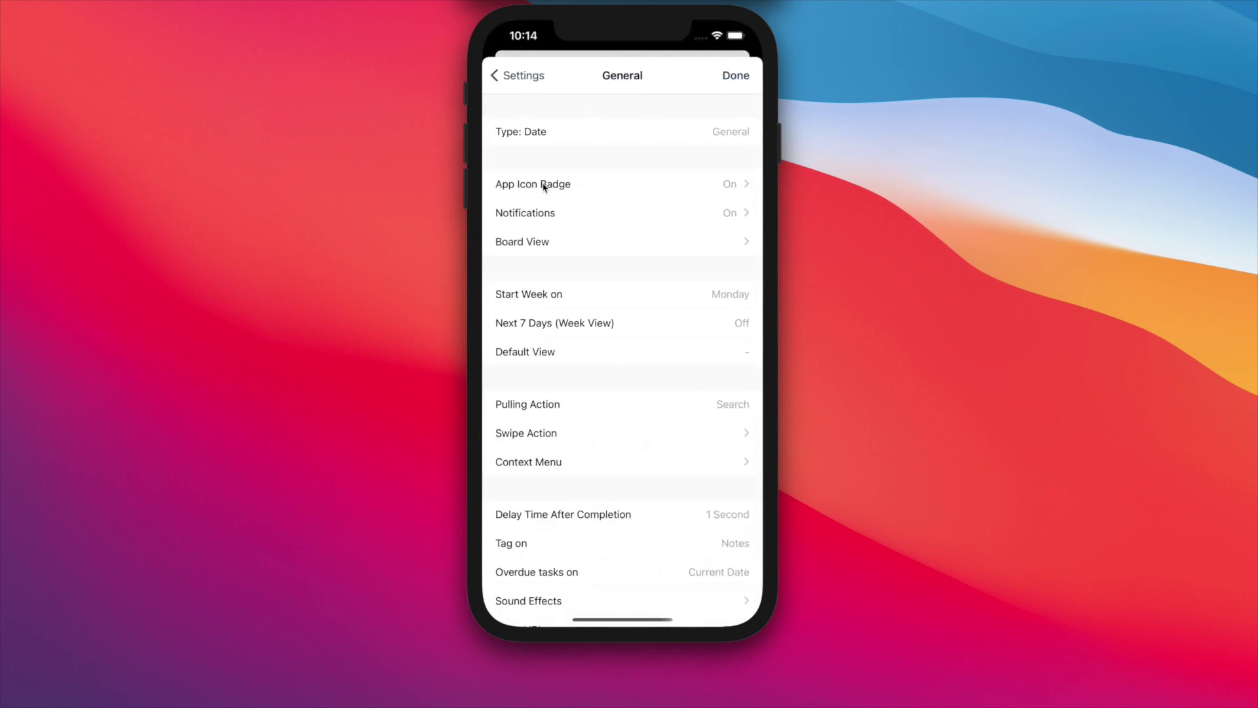
pyautogui.click(552, 244)
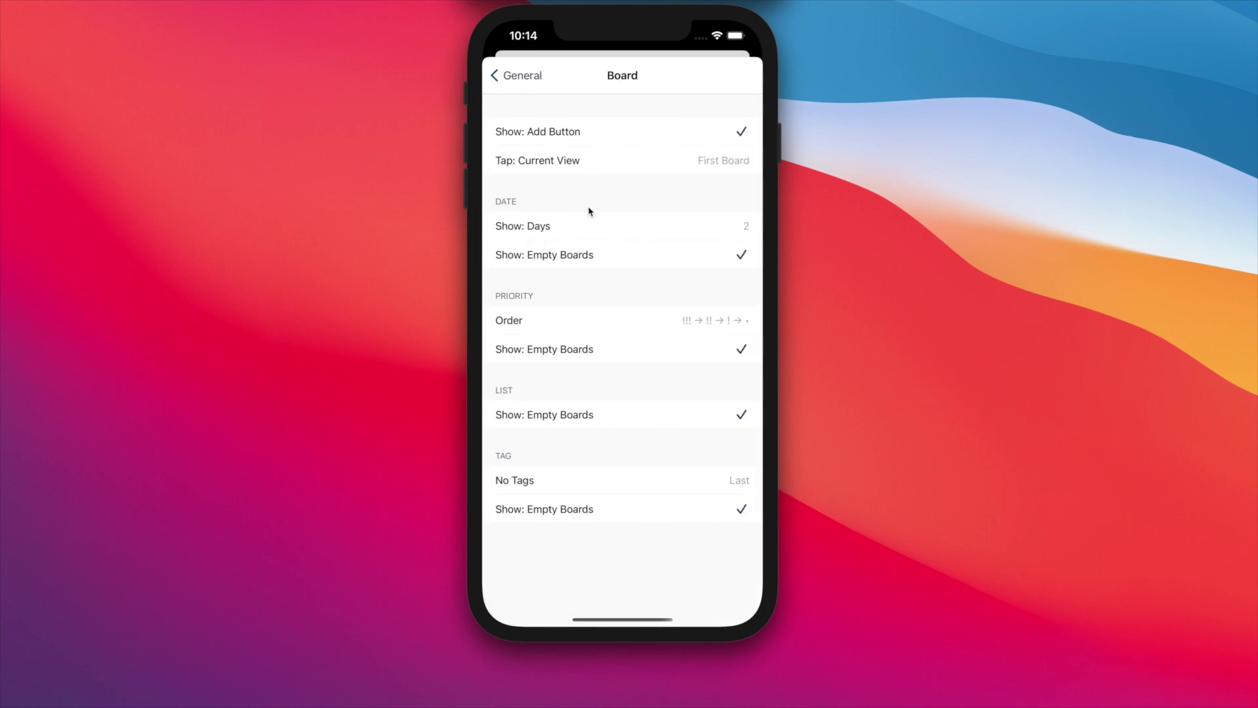
pyautogui.click(578, 227)
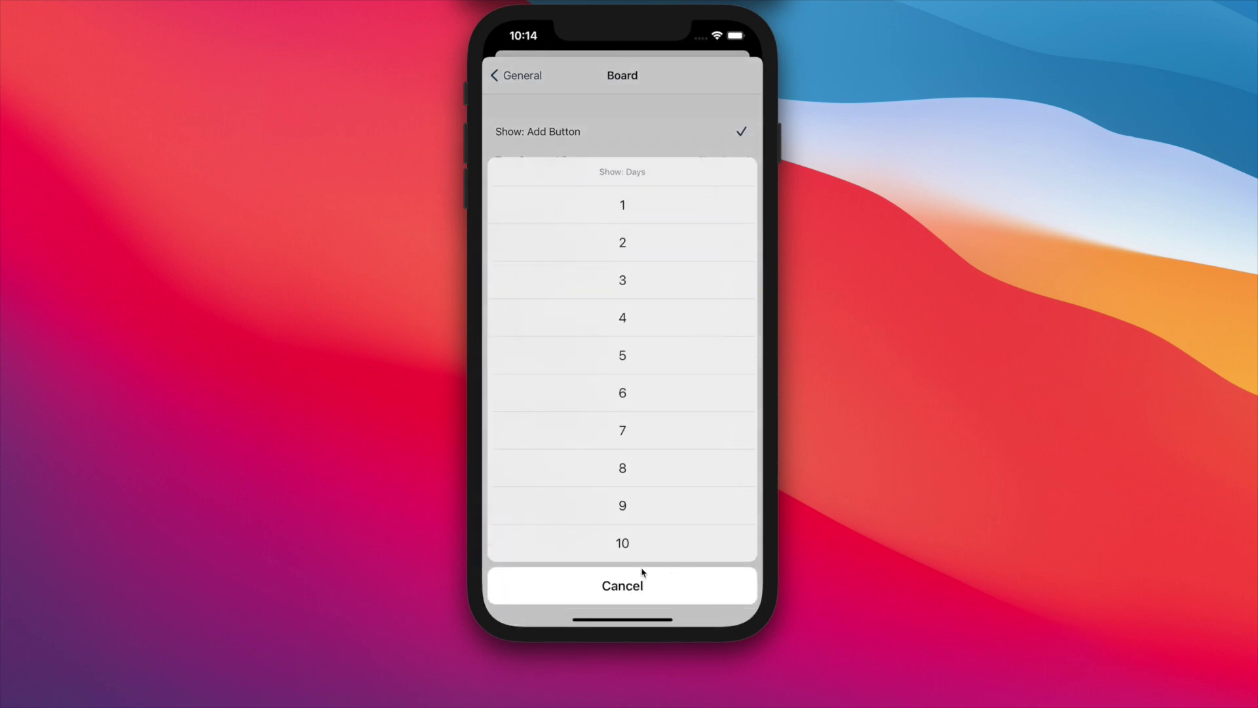
pyautogui.click(635, 583)
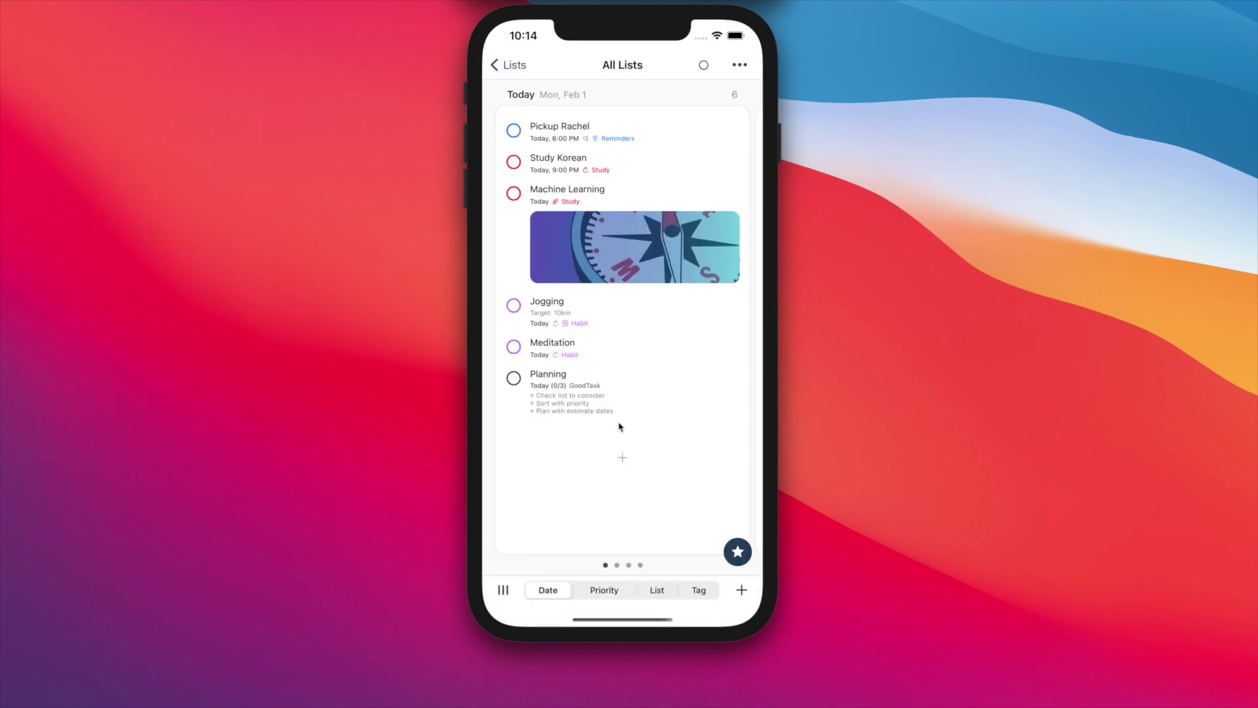
pyautogui.moveTo(643, 413); pyautogui.dragTo(545, 413)
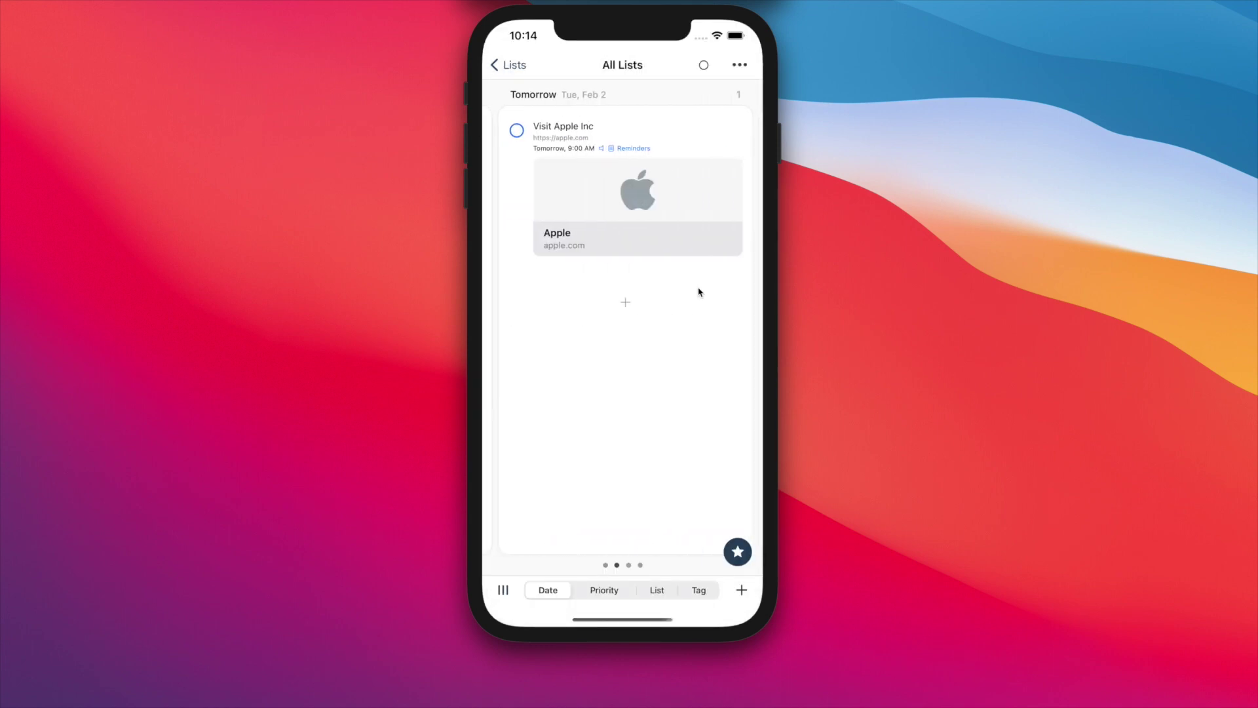
pyautogui.click(620, 302)
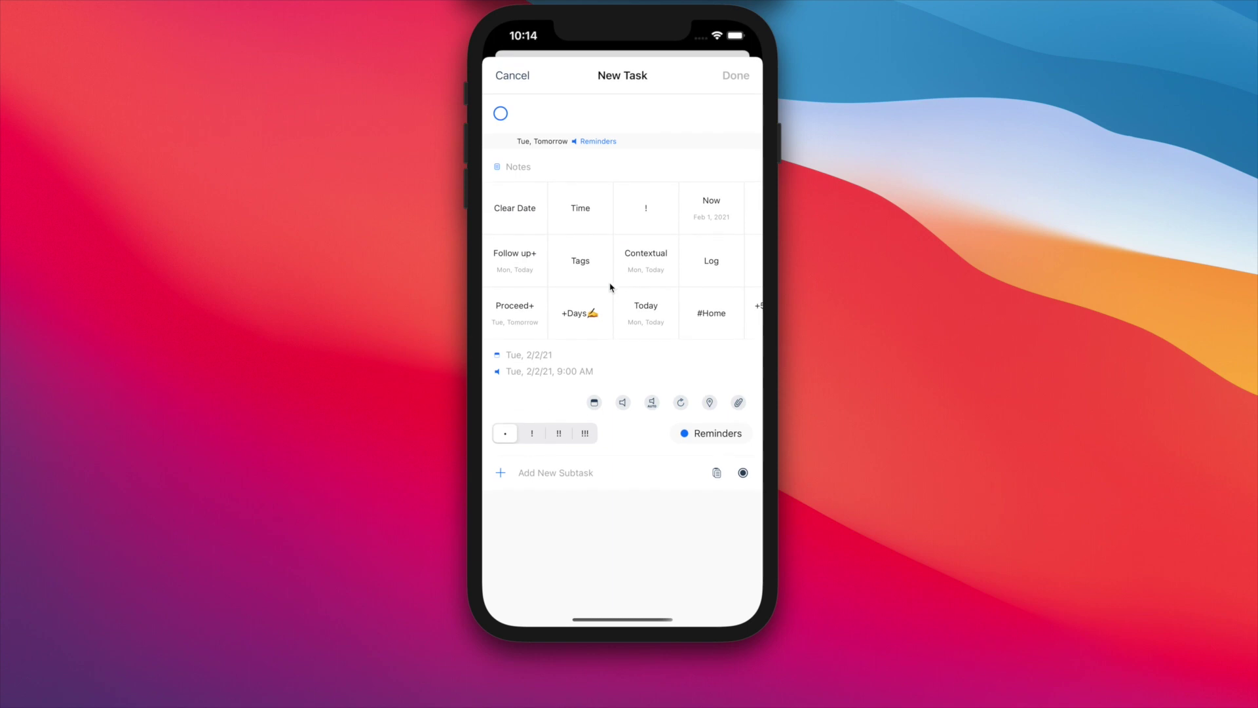
pyautogui.click(517, 77)
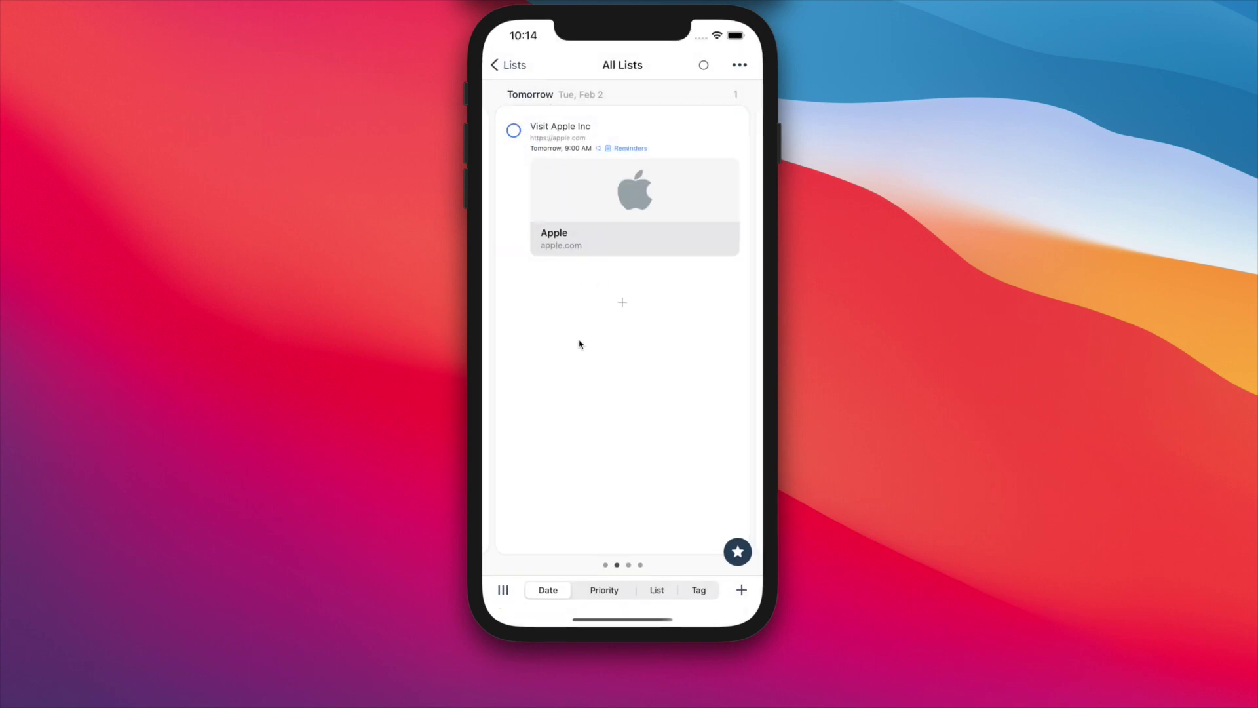
pyautogui.moveTo(579, 344); pyautogui.dragTo(699, 337)
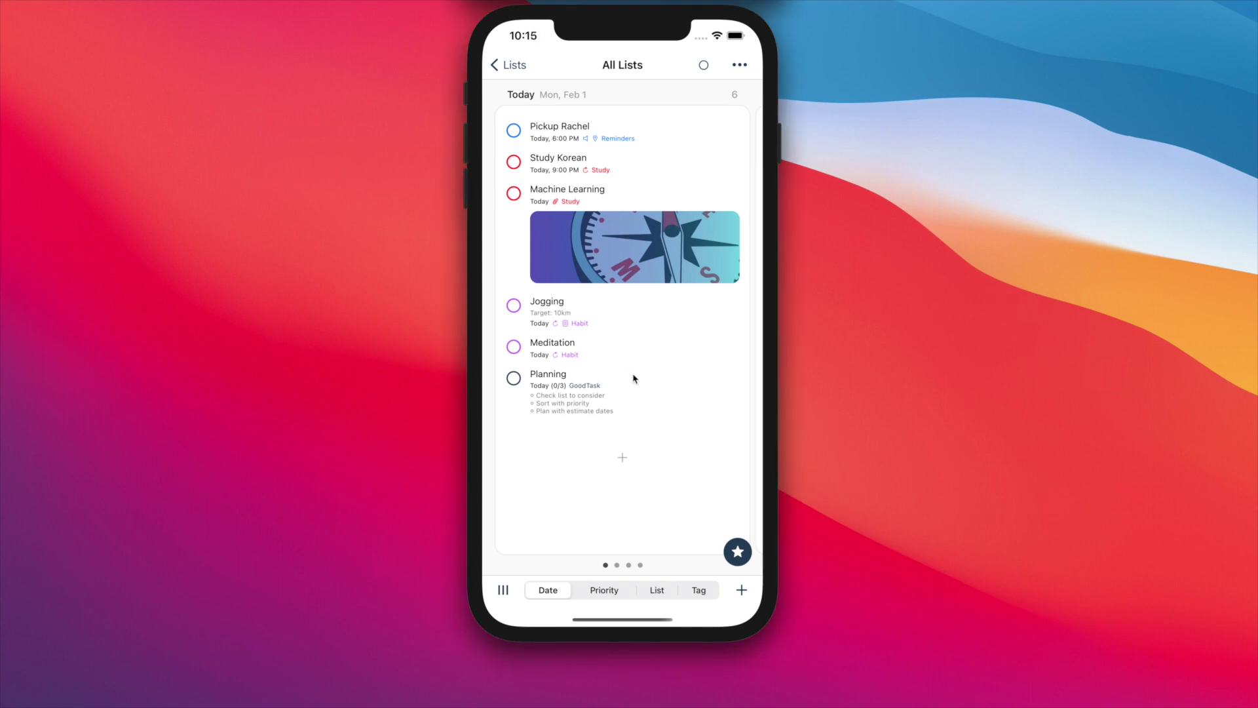
pyautogui.moveTo(633, 378); pyautogui.dragTo(498, 384)
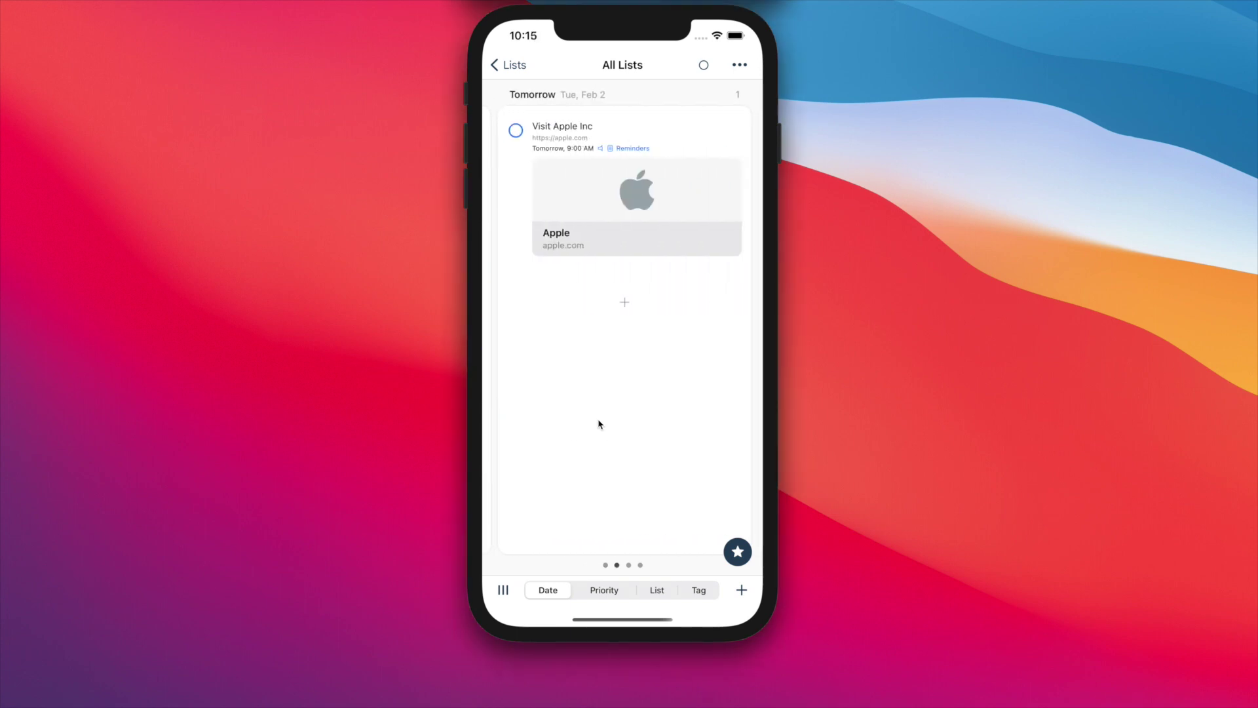
pyautogui.moveTo(598, 425); pyautogui.dragTo(695, 416)
pyautogui.click(622, 569)
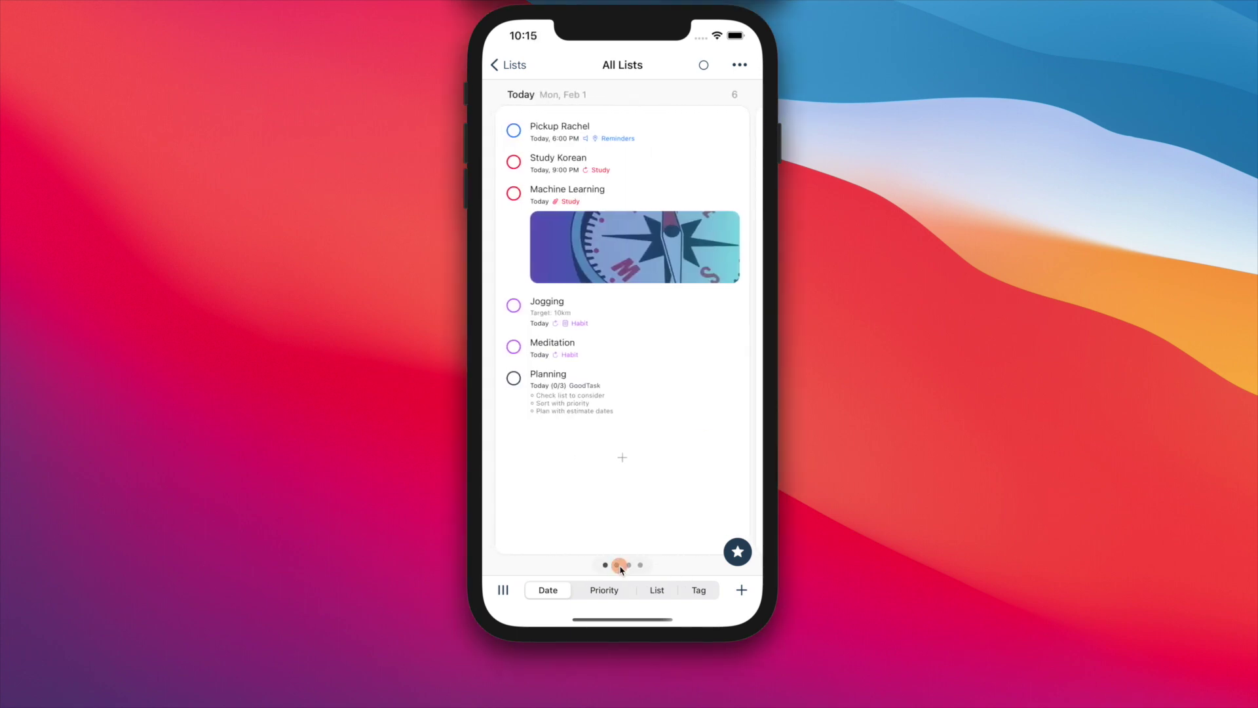
pyautogui.moveTo(622, 569)
pyautogui.mouseDown()
pyautogui.moveTo(537, 569)
pyautogui.moveTo(659, 569)
pyautogui.moveTo(587, 570)
pyautogui.moveTo(603, 568)
pyautogui.mouseUp()
# Step: Add a 'Hello?' list memo to All Lists, then page on to the Tomorrow board
pyautogui.moveTo(617, 155); pyautogui.dragTo(755, 134)
pyautogui.click(740, 66)
pyautogui.click(620, 533)
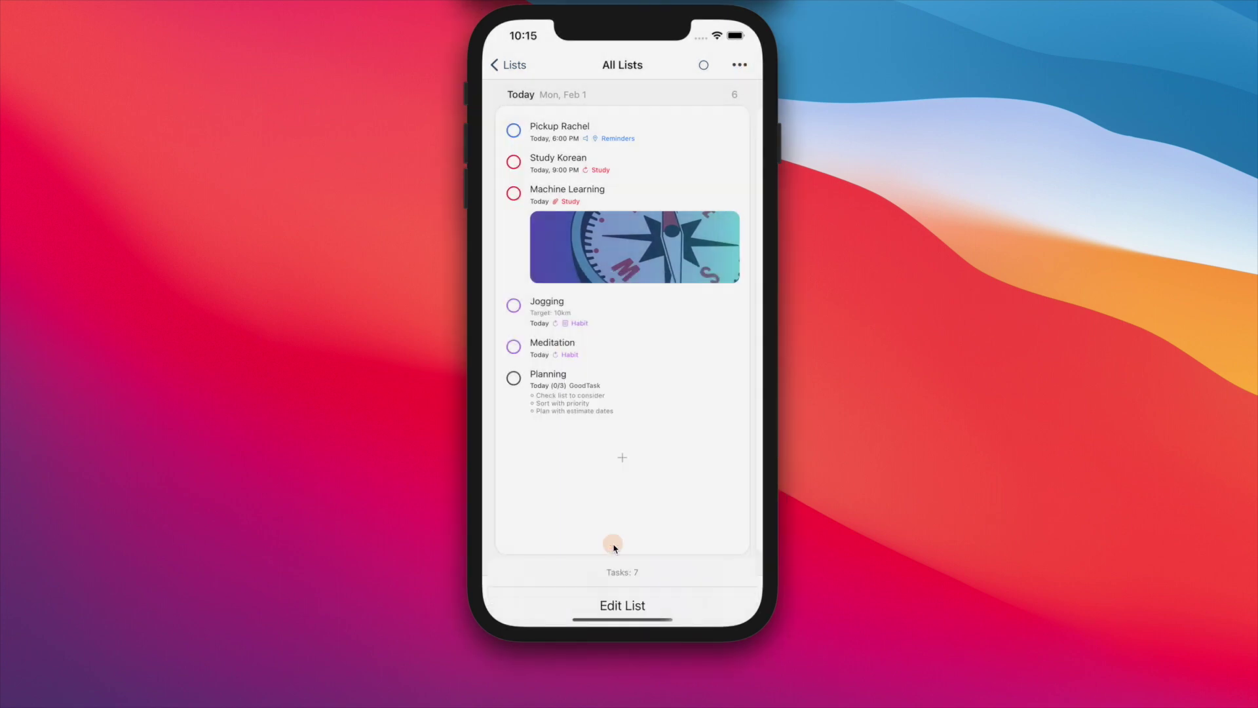
pyautogui.write('Hello?')
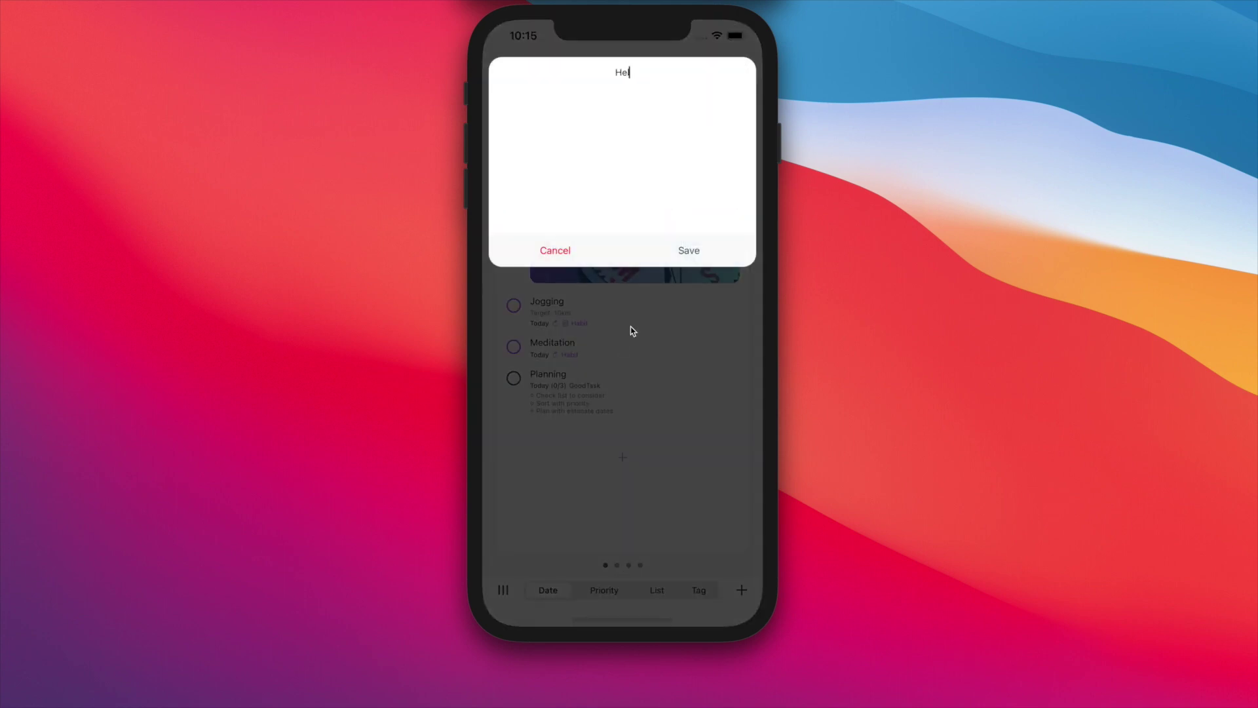
pyautogui.click(689, 256)
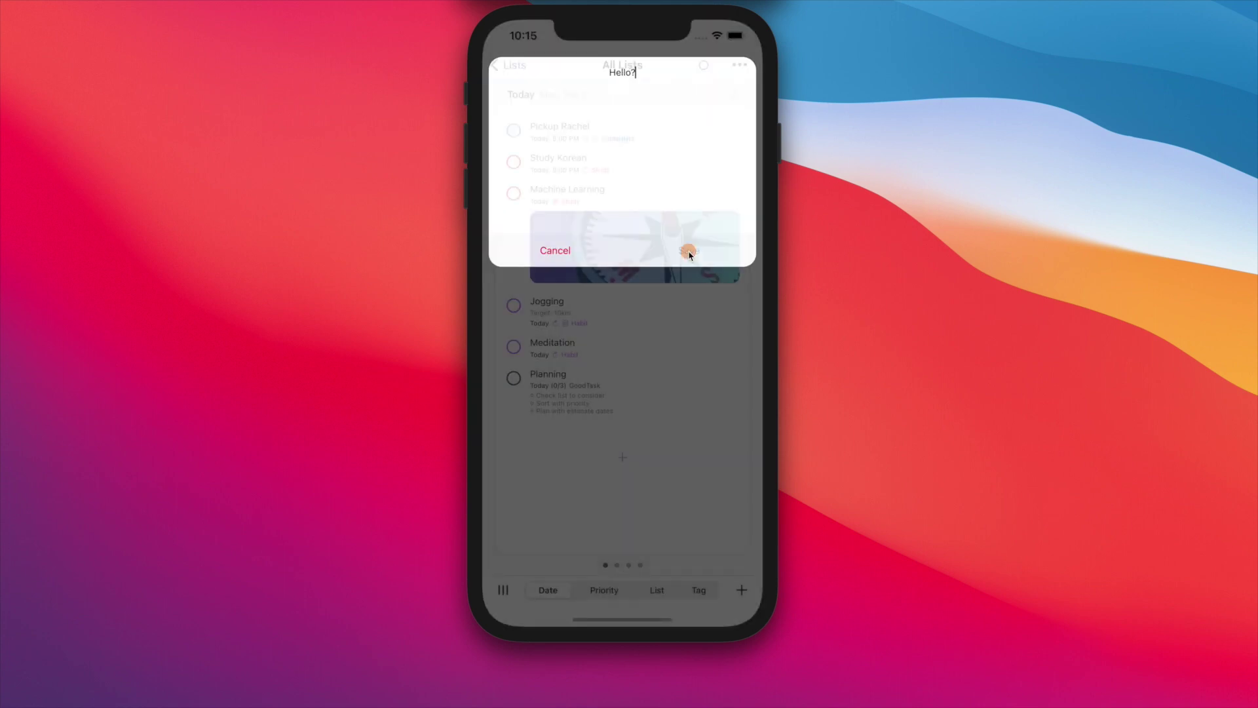
pyautogui.moveTo(664, 280); pyautogui.dragTo(514, 278)
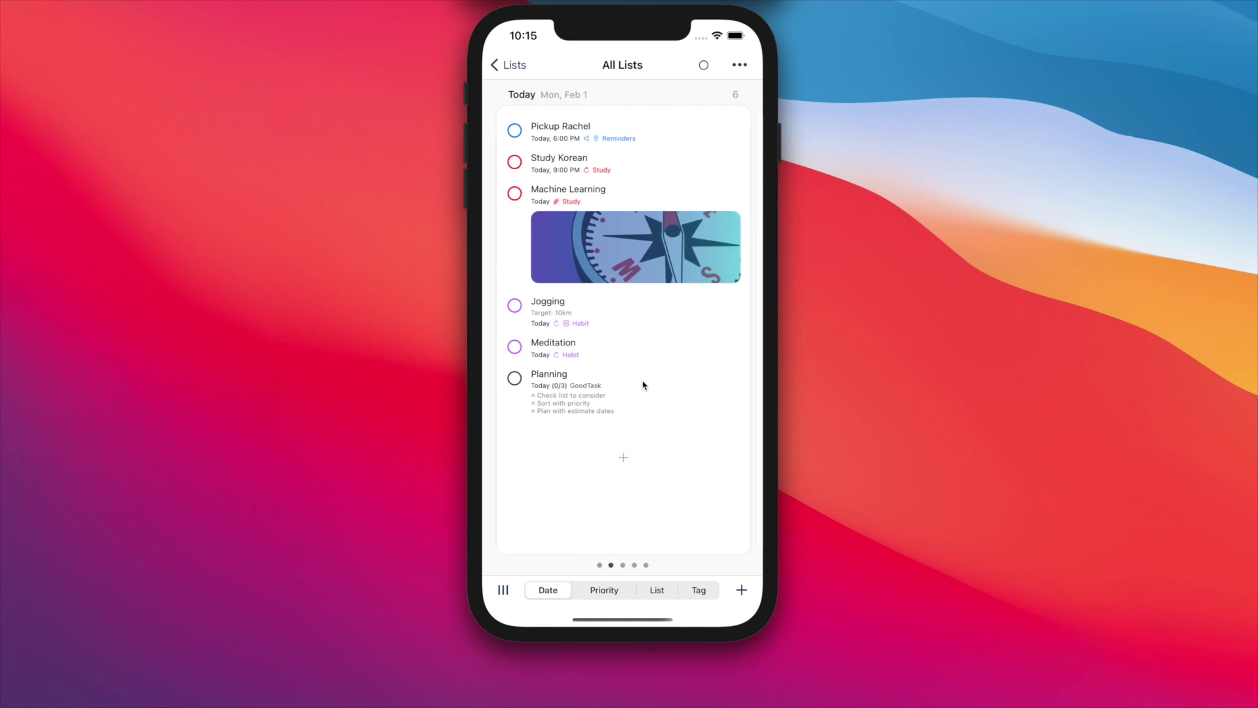
pyautogui.moveTo(643, 385); pyautogui.dragTo(520, 387)
# Step: Page through the date boards from the memo to Later and back to Today
pyautogui.moveTo(611, 381); pyautogui.dragTo(564, 354)
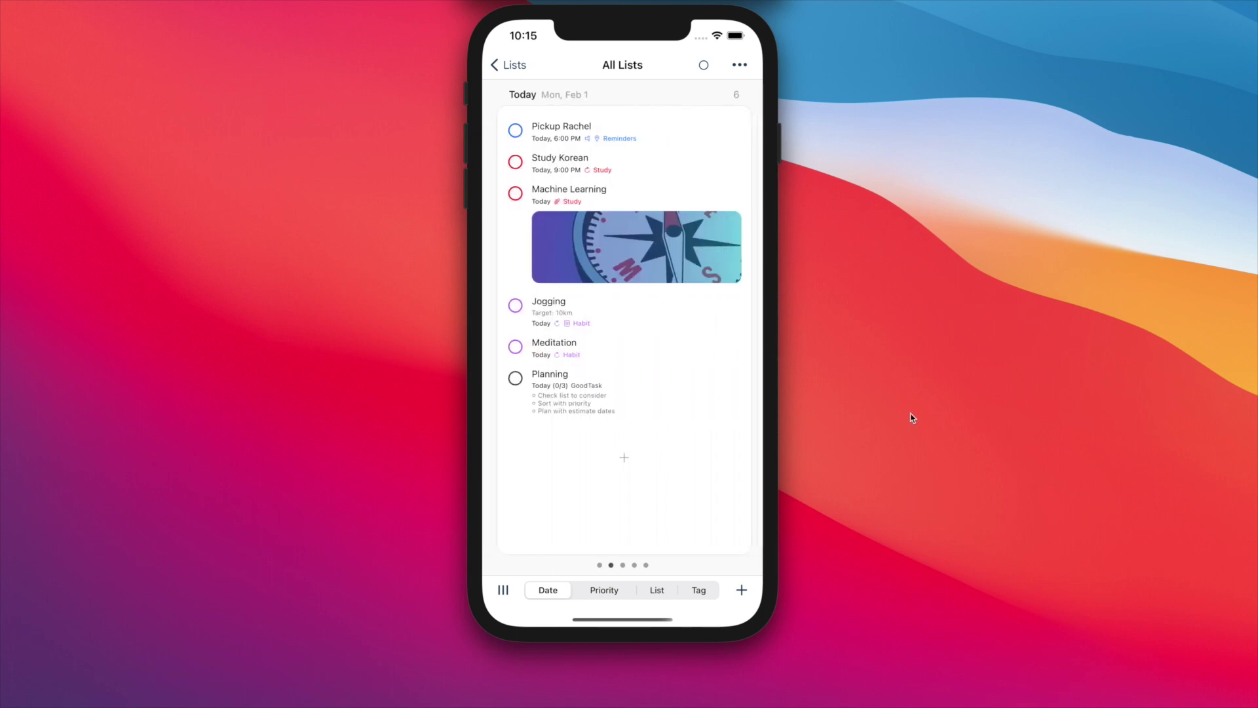
pyautogui.moveTo(682, 452); pyautogui.dragTo(538, 460)
pyautogui.moveTo(623, 483); pyautogui.dragTo(577, 498)
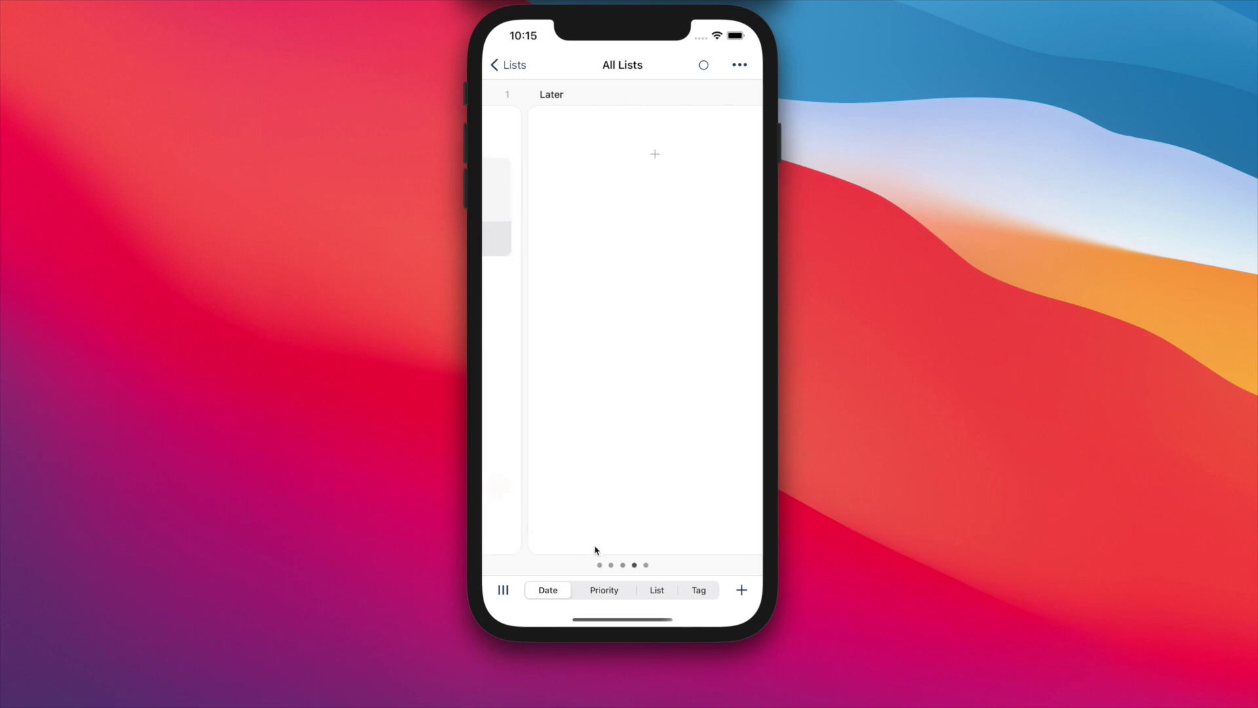
pyautogui.click(556, 592)
pyautogui.moveTo(656, 513); pyautogui.dragTo(570, 517)
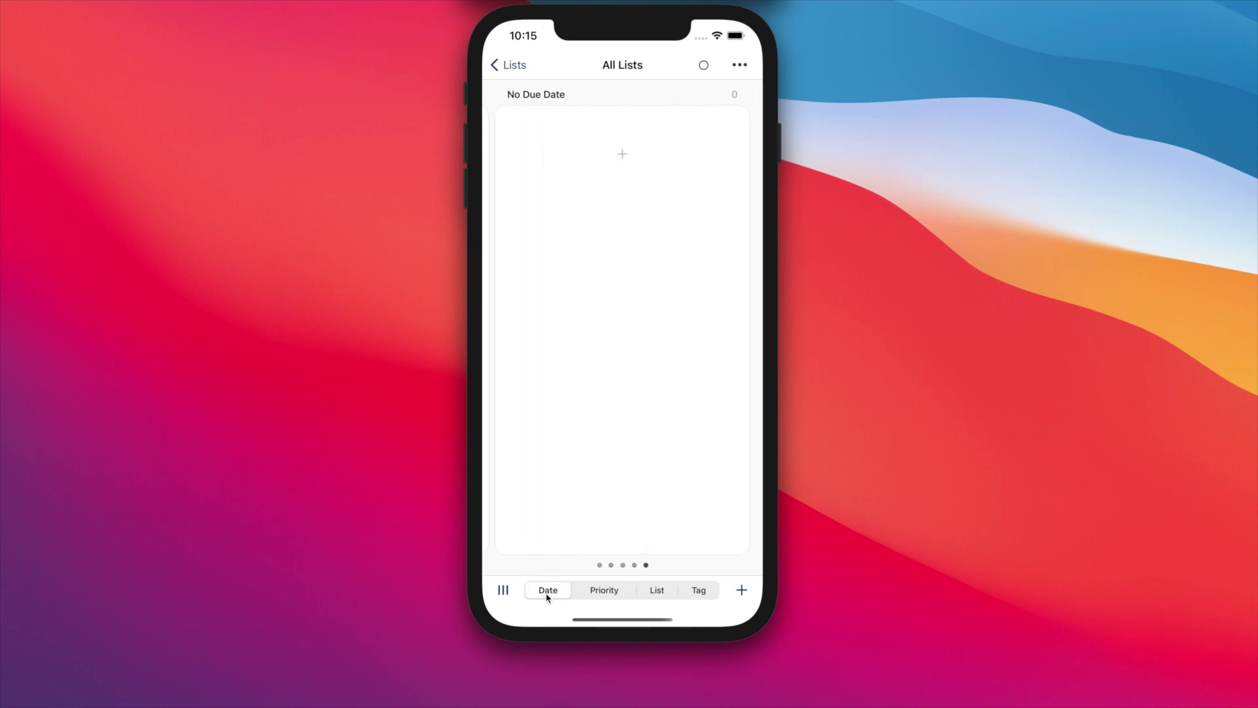
pyautogui.click(548, 591)
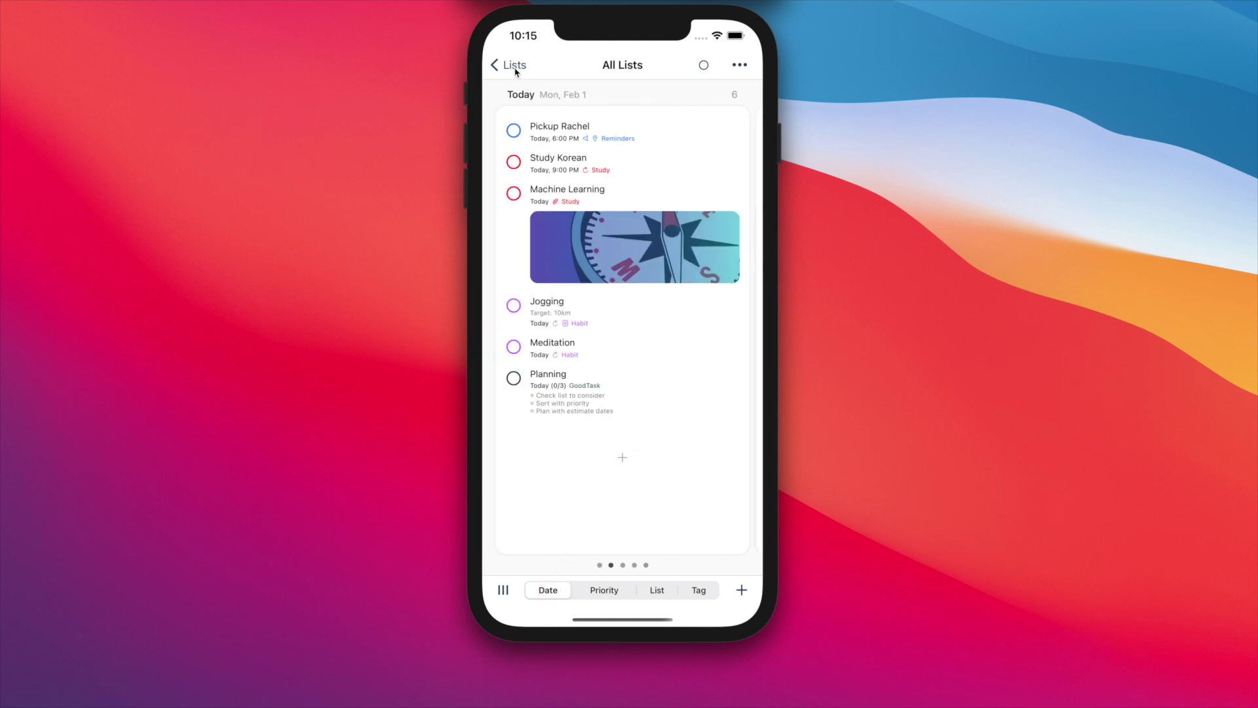
# Step: Drag Visit Apple Inc from Tomorrow onto Later, rescheduling it to 2/3/21, then return to Today
pyautogui.moveTo(648, 356); pyautogui.dragTo(577, 367)
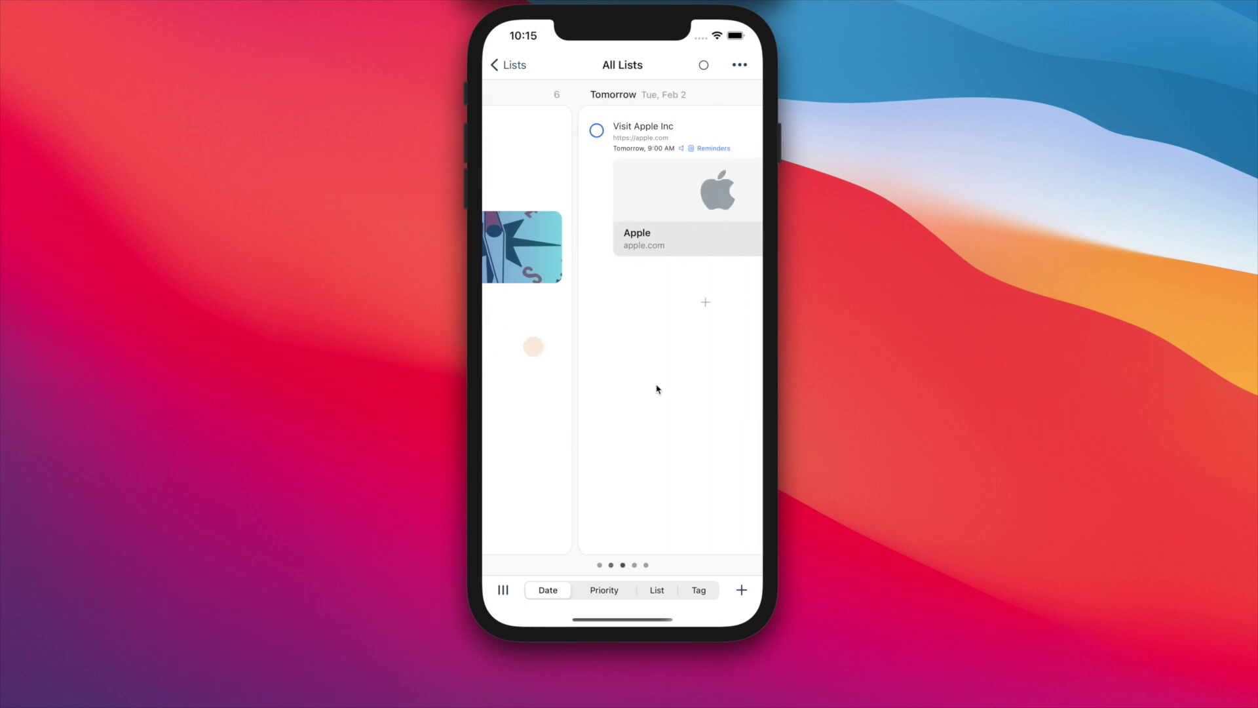
pyautogui.moveTo(694, 360); pyautogui.dragTo(583, 338)
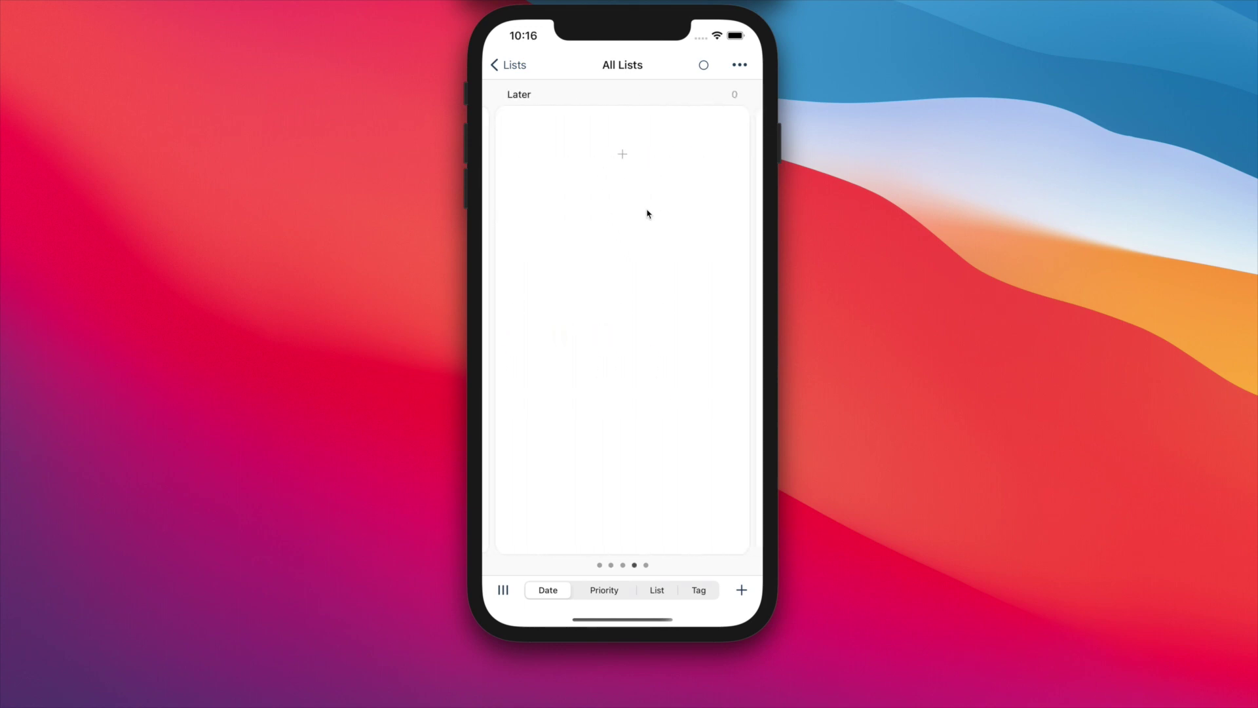
pyautogui.moveTo(636, 237); pyautogui.dragTo(729, 231)
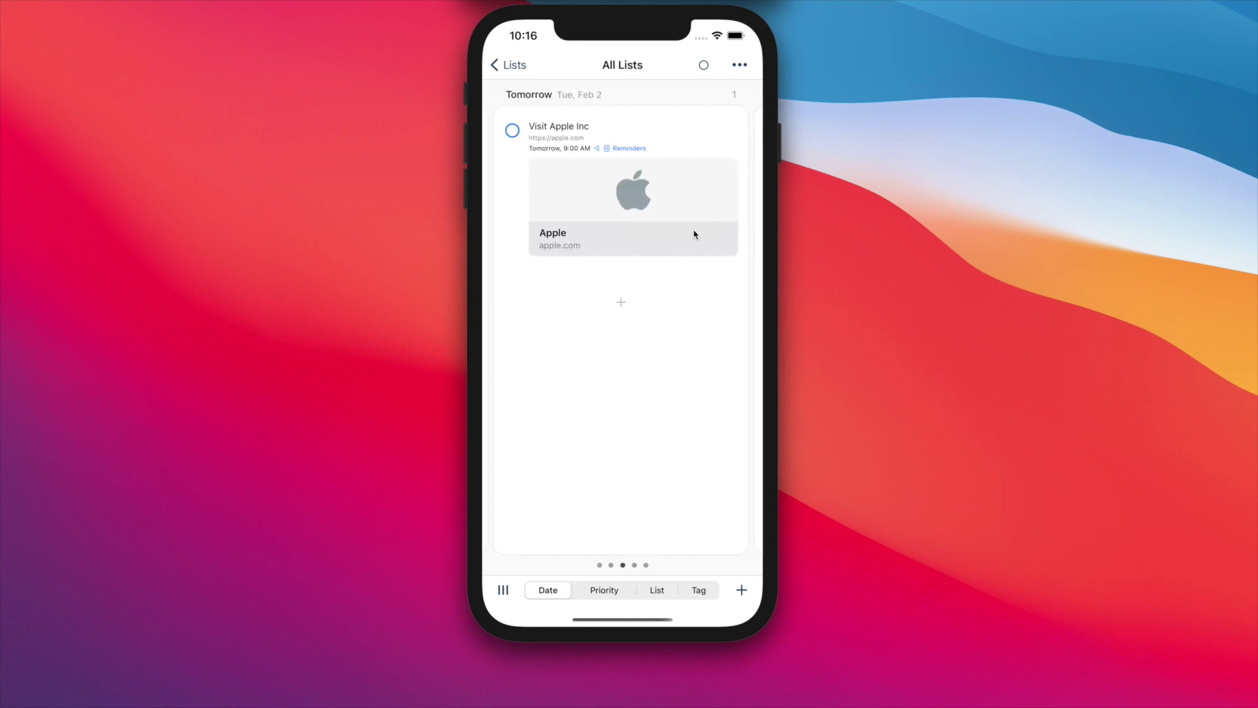
pyautogui.moveTo(659, 134); pyautogui.dragTo(653, 209)
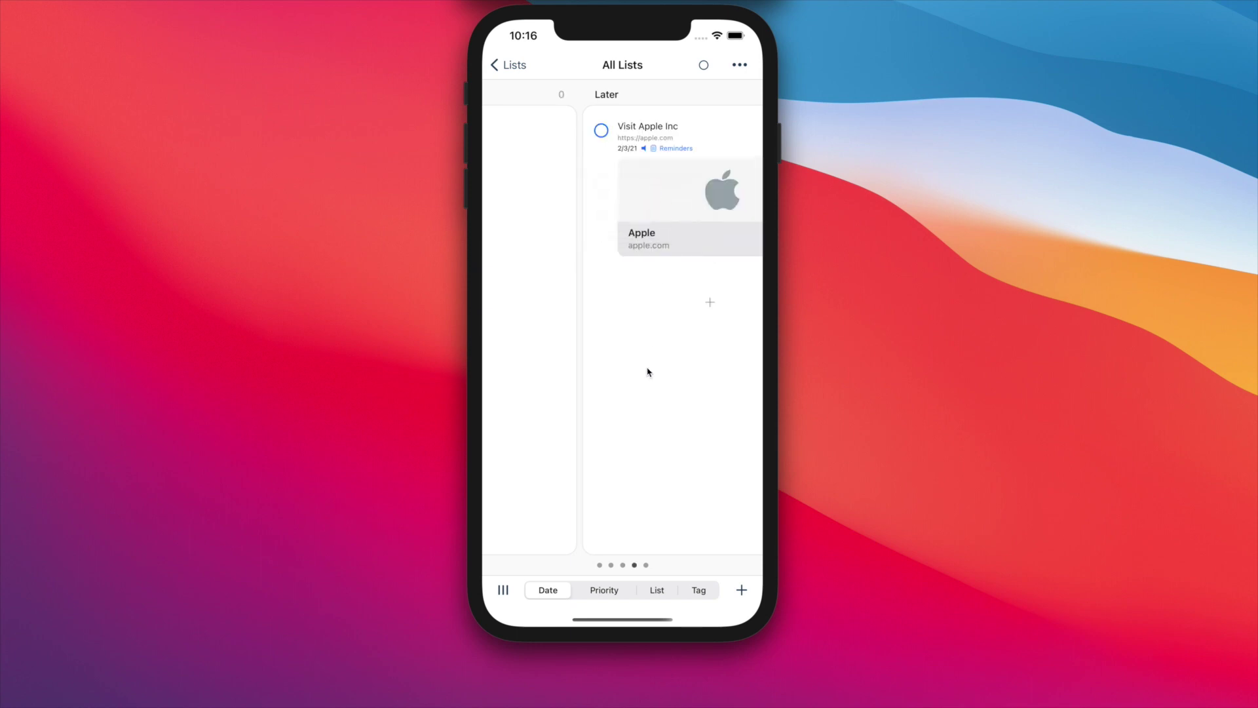
pyautogui.moveTo(648, 368); pyautogui.dragTo(772, 365)
pyautogui.moveTo(651, 376); pyautogui.dragTo(771, 372)
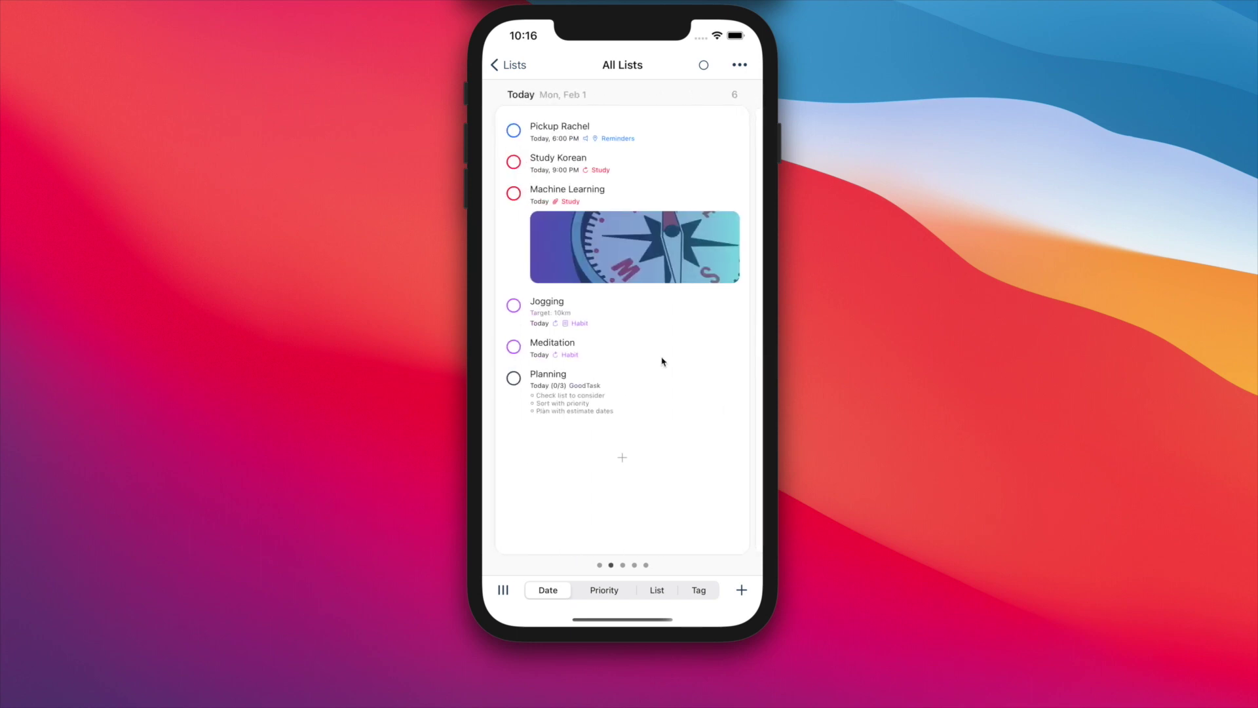
# Step: Group the board by priority, page through Med, Low and No Priority, and check its order choices
pyautogui.click(605, 592)
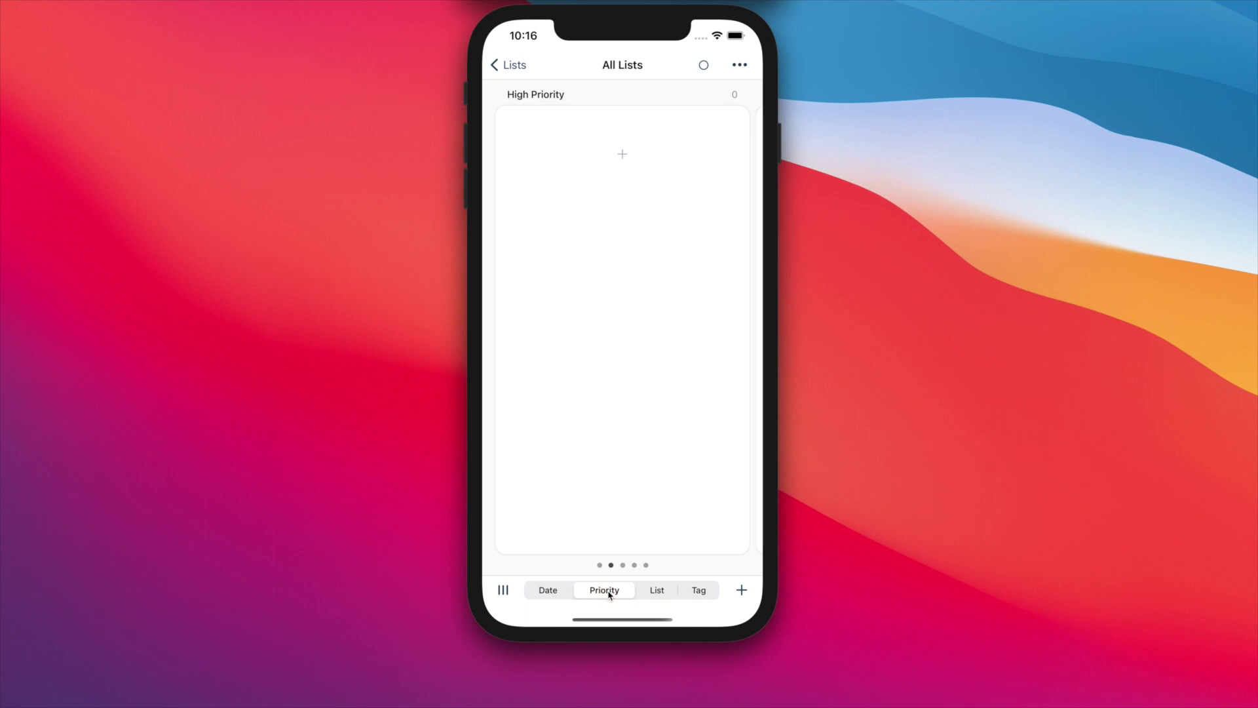
pyautogui.moveTo(610, 310); pyautogui.dragTo(521, 303)
pyautogui.moveTo(671, 332); pyautogui.dragTo(549, 327)
pyautogui.moveTo(688, 321); pyautogui.dragTo(584, 306)
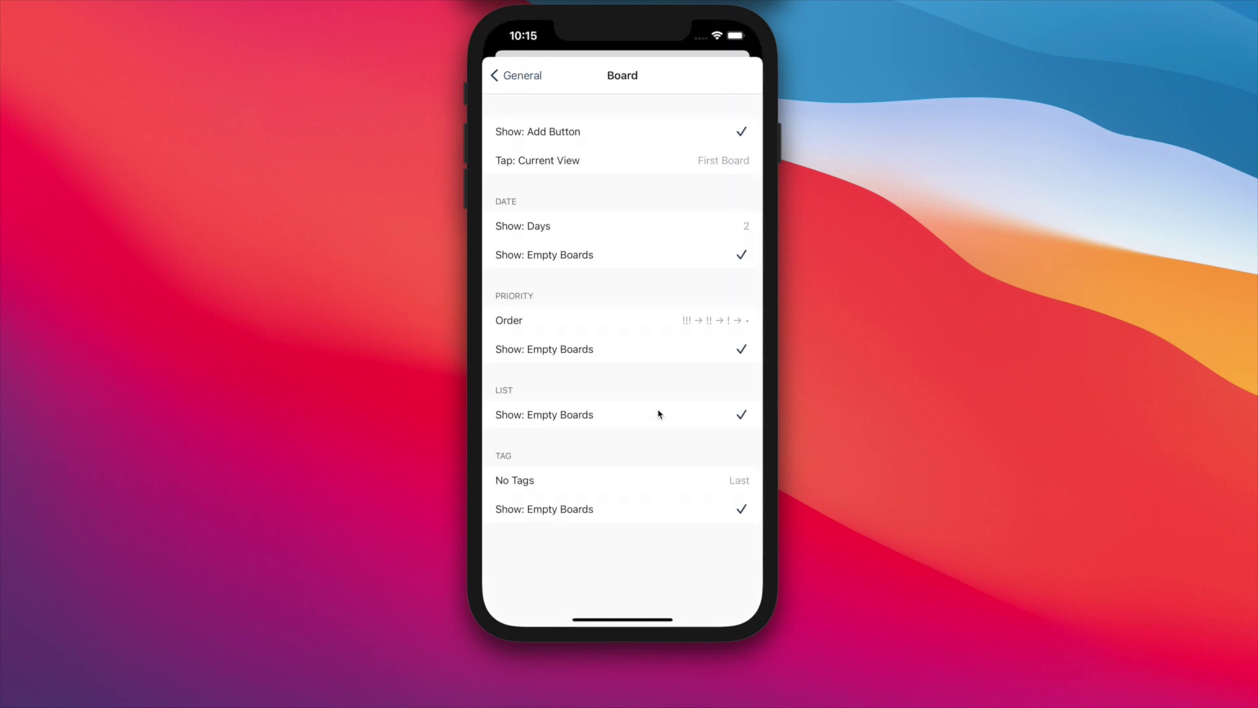
pyautogui.click(643, 321)
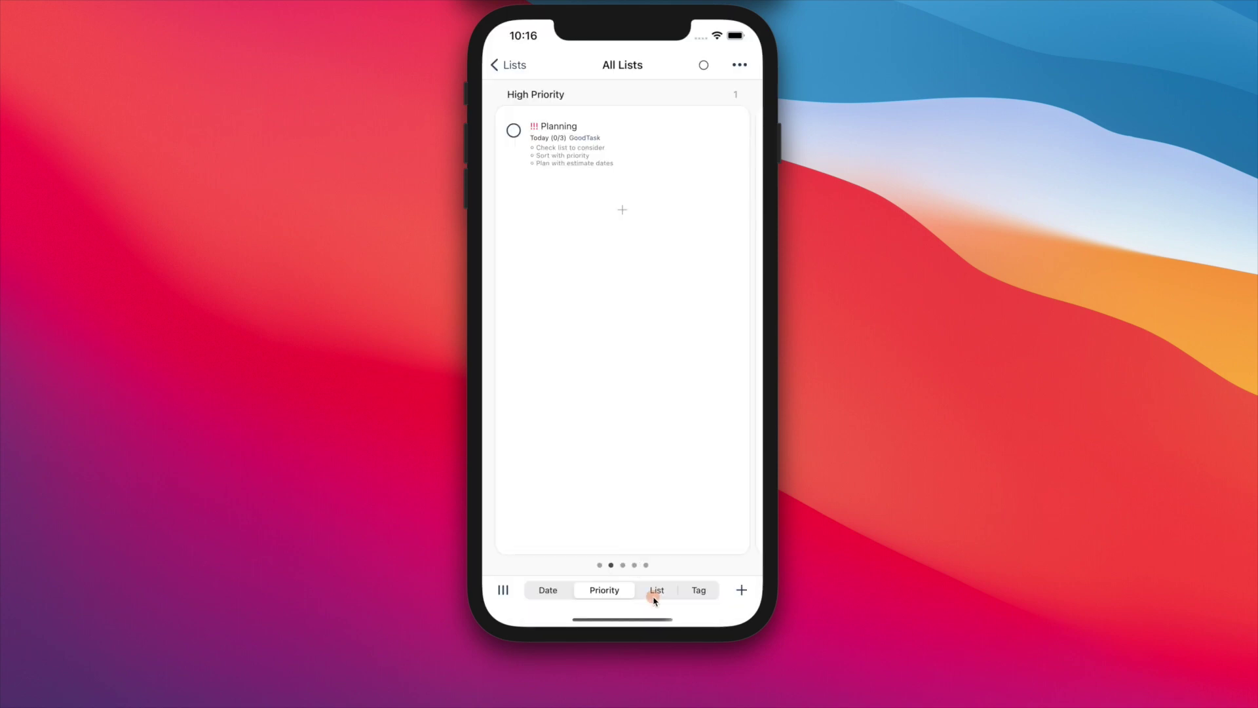
# Step: Group the board by list, then by tag, and page to the #Doing board
pyautogui.click(655, 592)
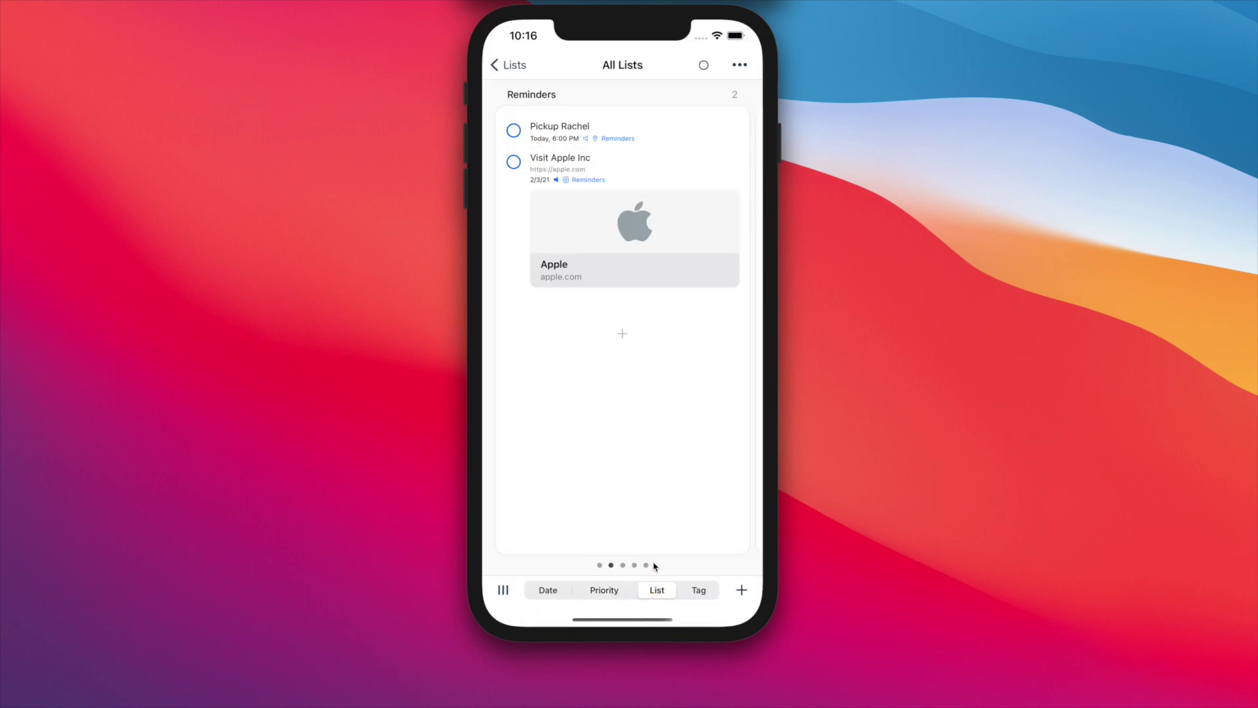
pyautogui.hscroll(3, 626, 421)
pyautogui.hscroll(3, 649, 438)
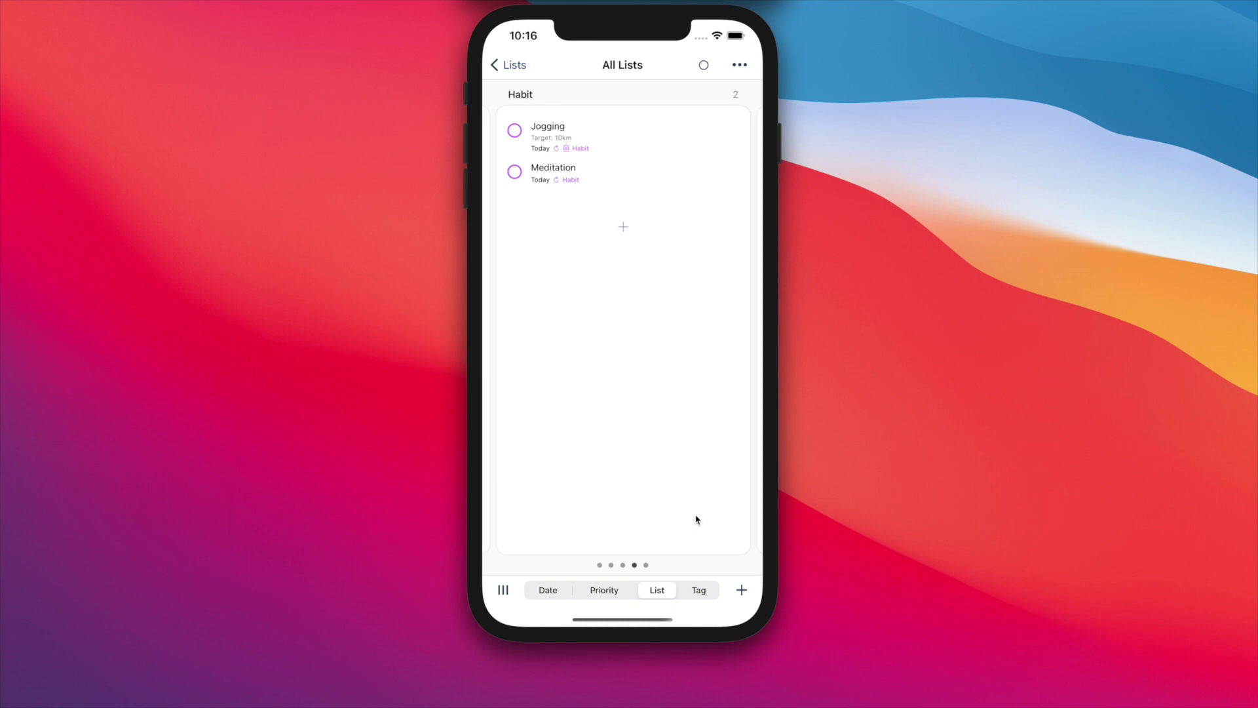
pyautogui.click(697, 591)
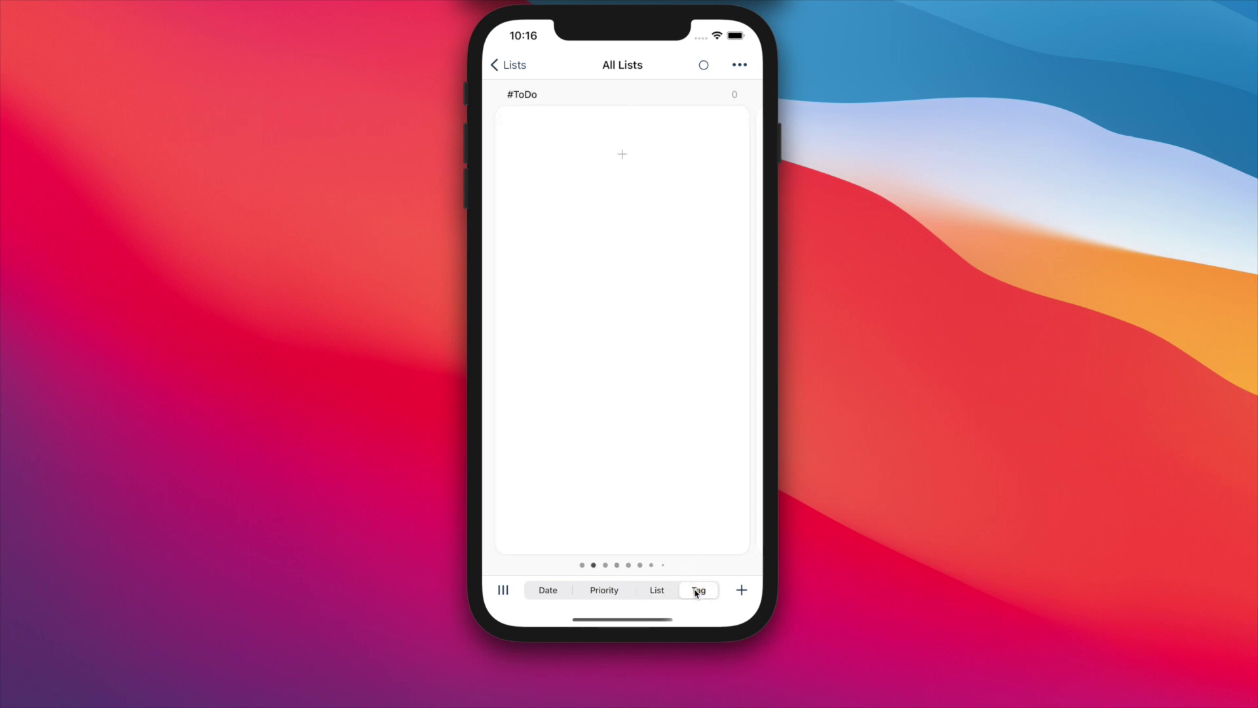
pyautogui.moveTo(645, 246); pyautogui.dragTo(537, 236)
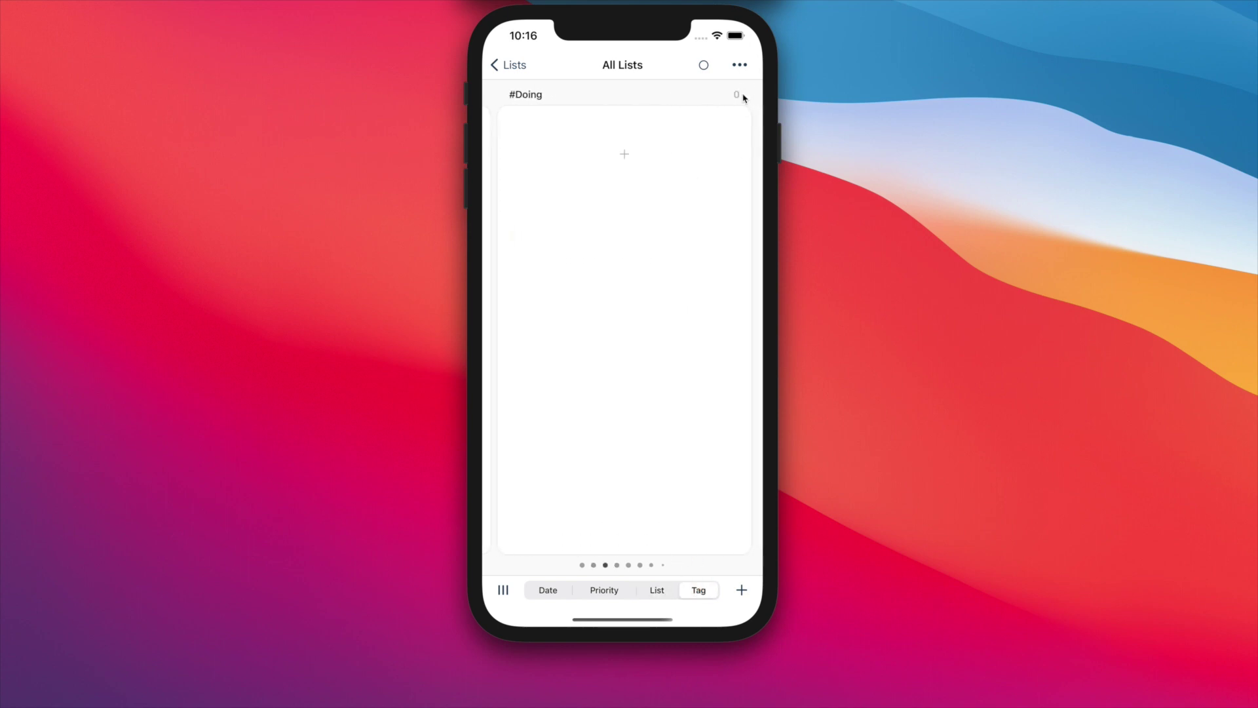
pyautogui.click(739, 65)
# Step: Sort All Lists by Due Date after trying the tag, list and priority options
pyautogui.click(646, 394)
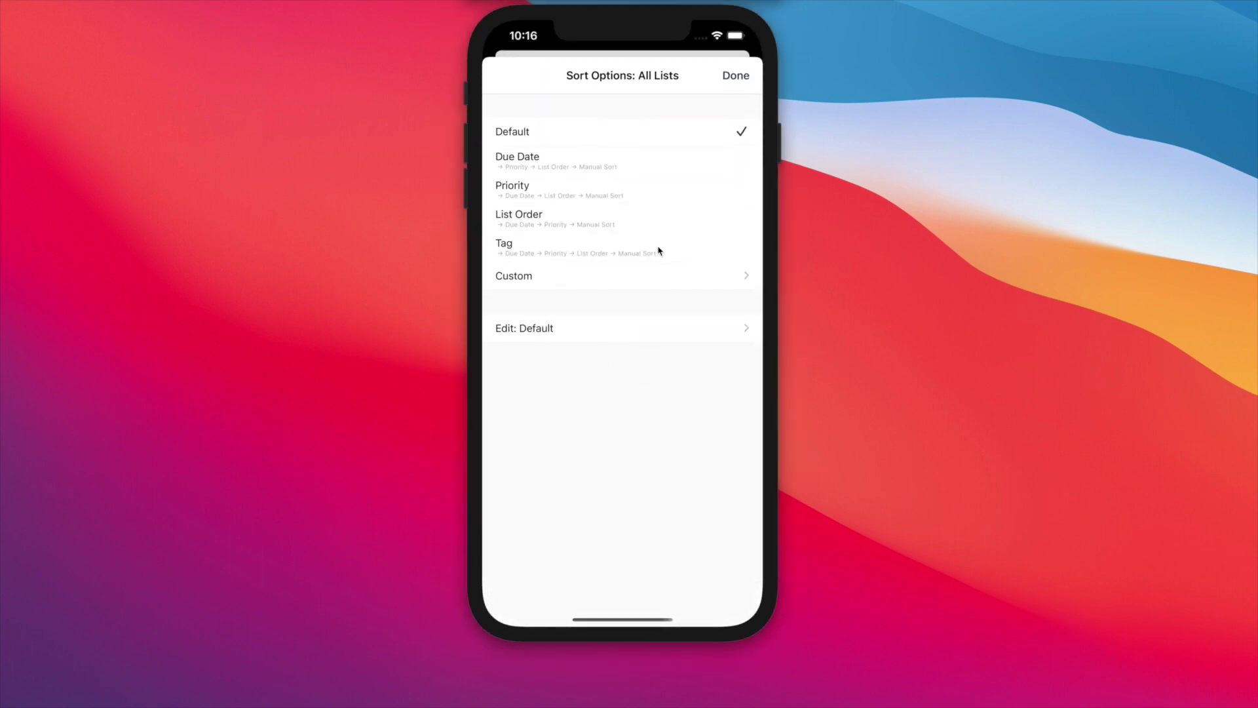
pyautogui.click(660, 247)
pyautogui.click(660, 222)
pyautogui.click(657, 193)
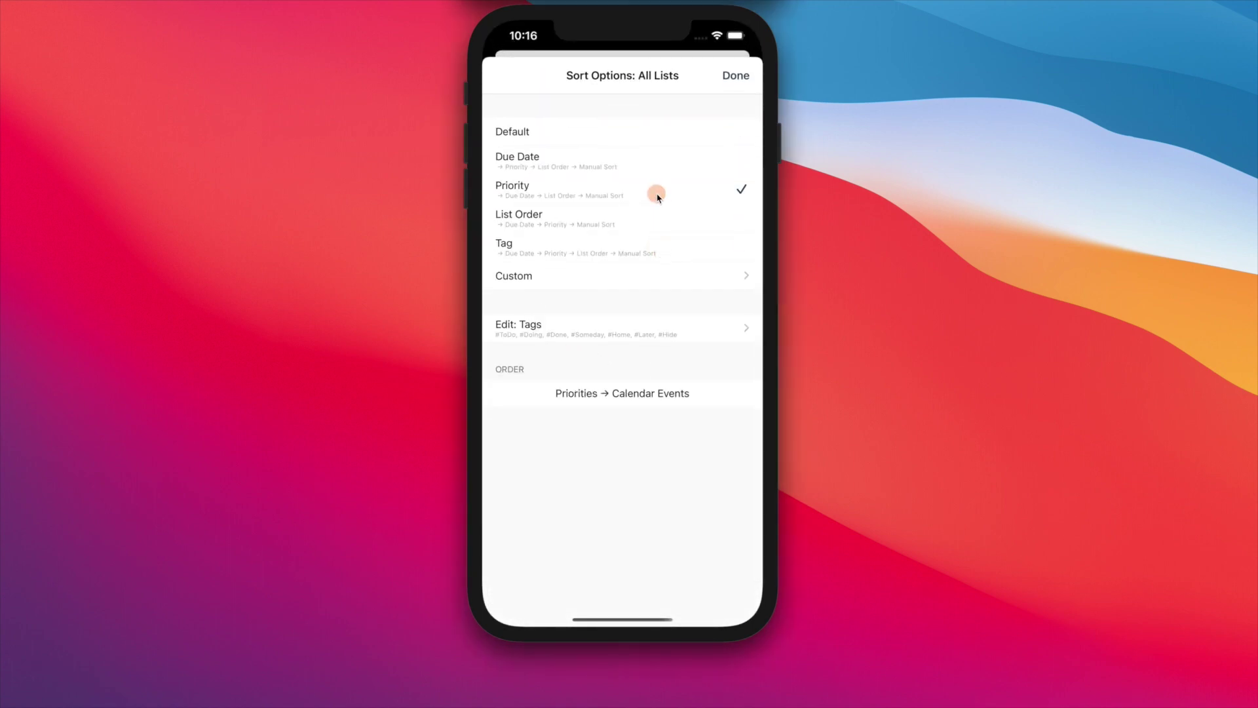
pyautogui.click(657, 161)
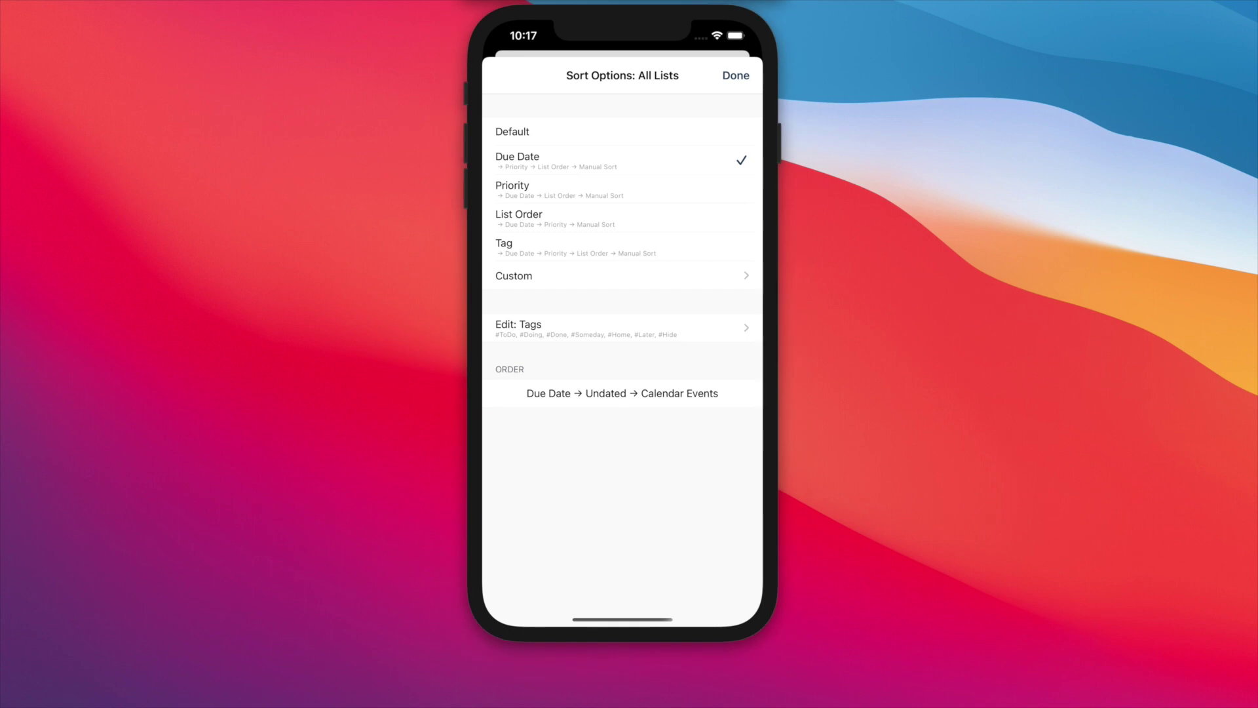
pyautogui.click(608, 336)
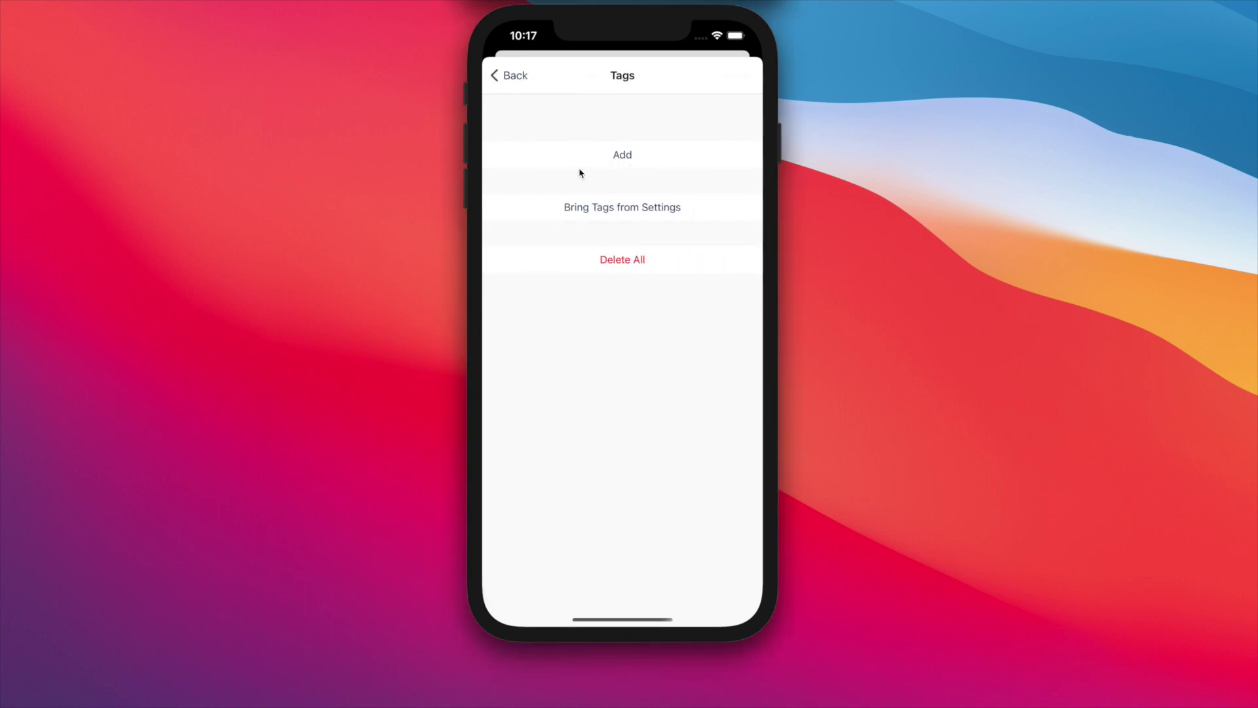
pyautogui.click(596, 207)
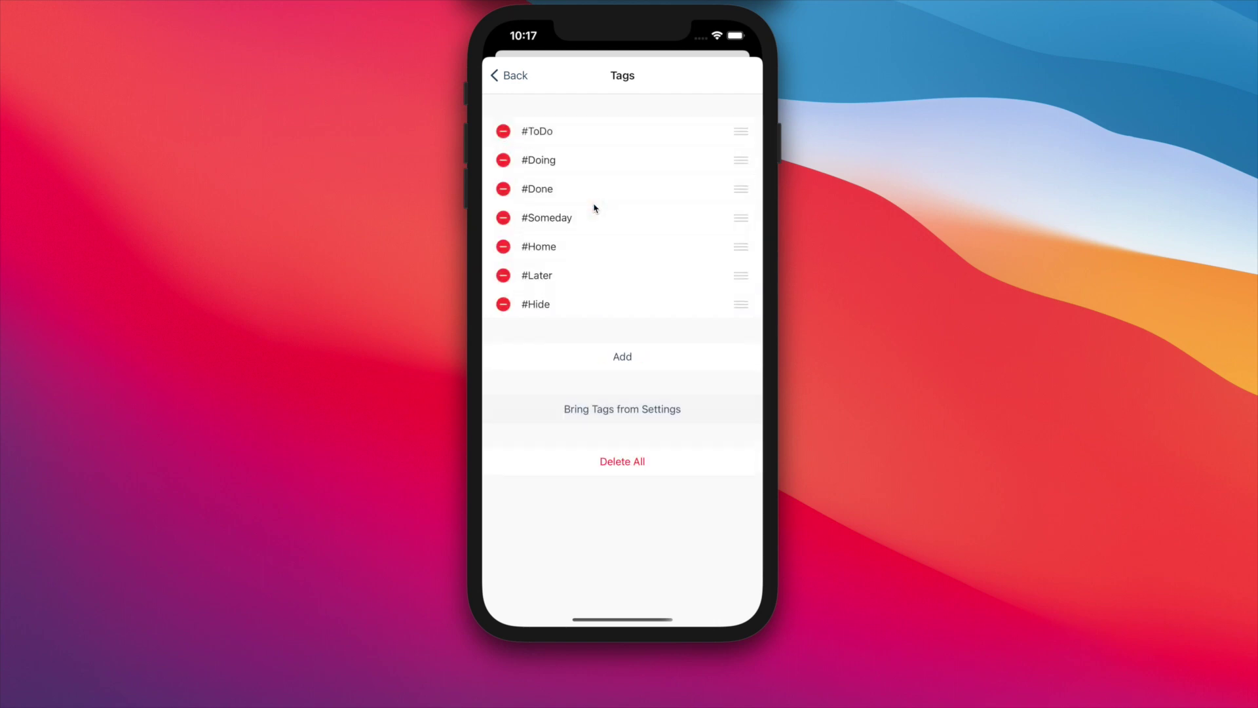
pyautogui.click(605, 470)
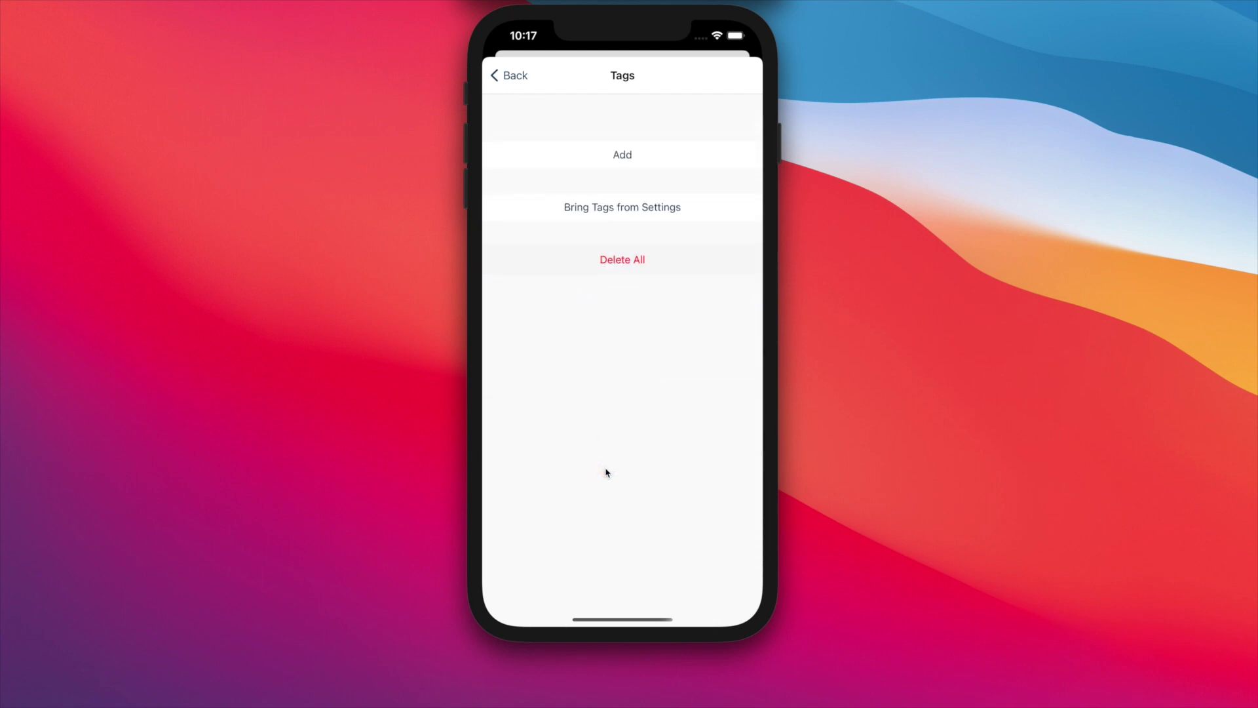
pyautogui.click(583, 157)
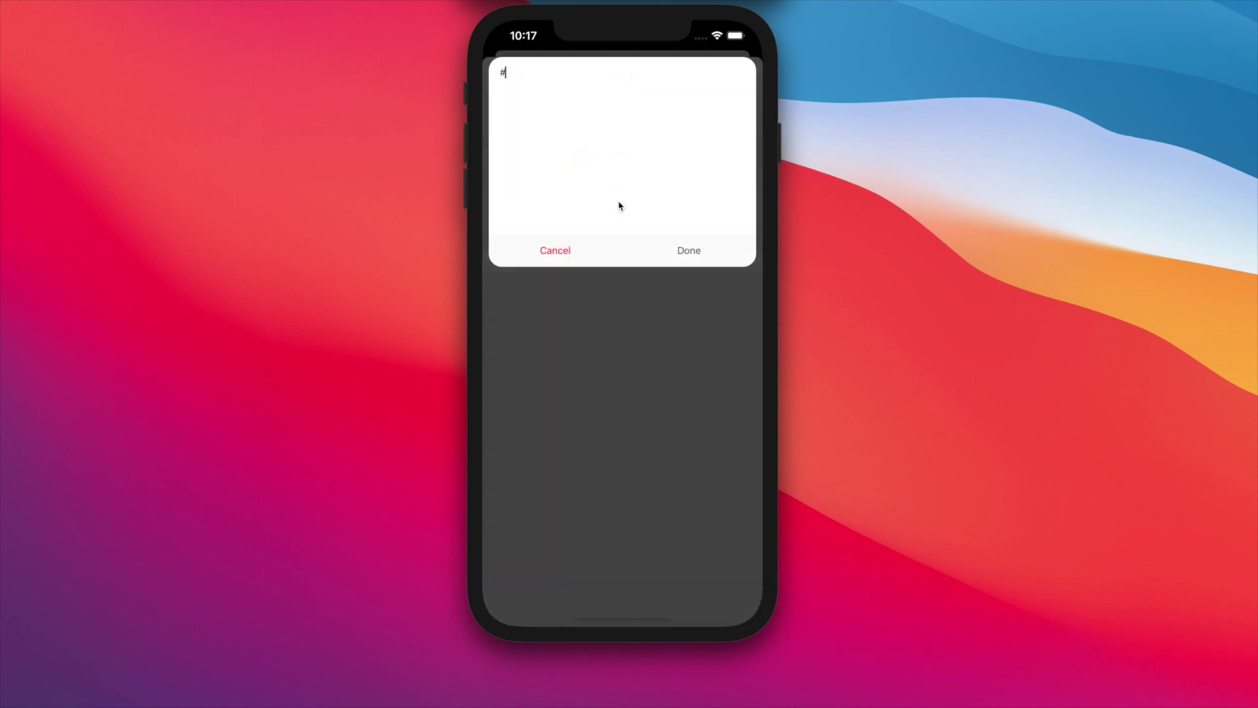
pyautogui.press('BackSpace')
pyautogui.write('@Home')
pyautogui.click(689, 254)
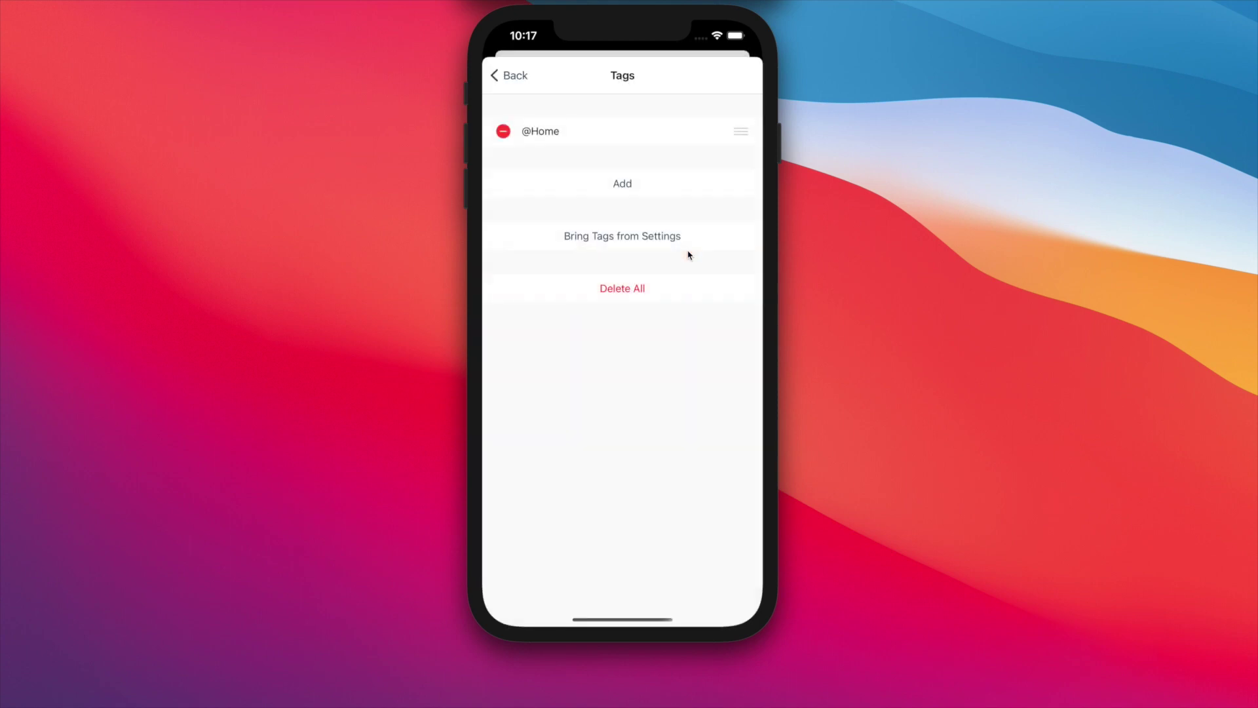
pyautogui.click(622, 182)
pyautogui.click(622, 183)
pyautogui.press('BackSpace')
pyautogui.write('@Wo')
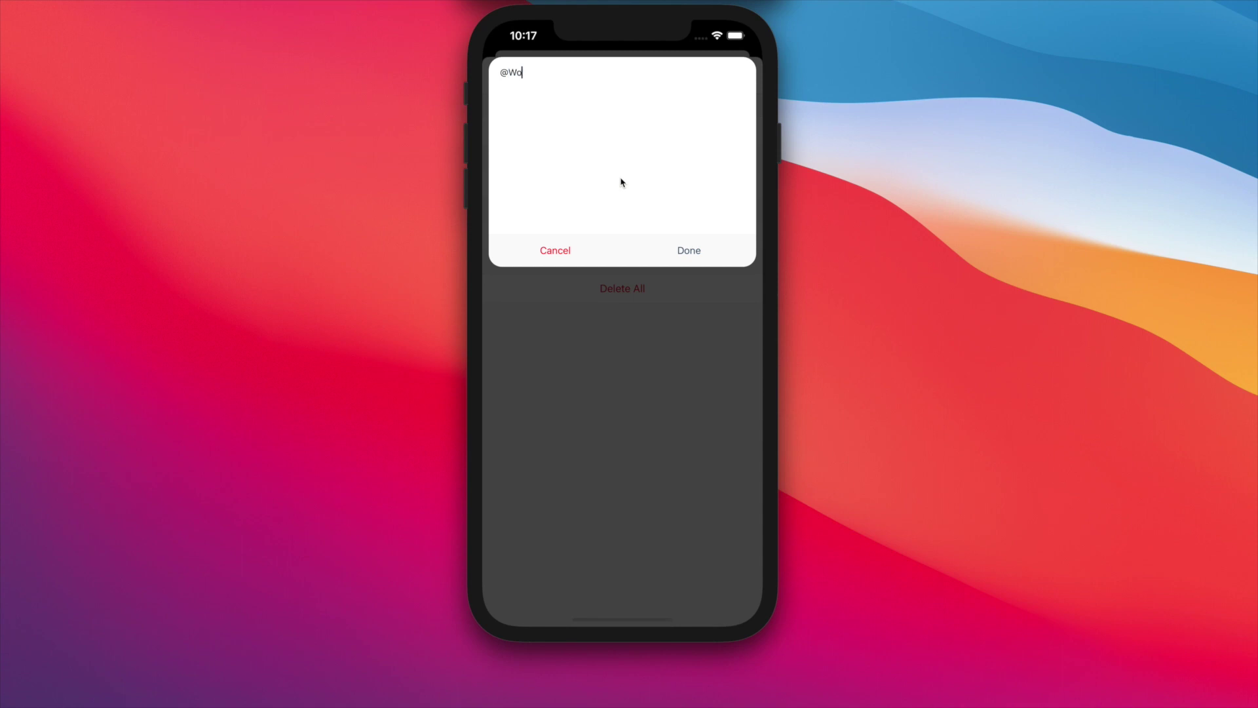
pyautogui.write('rk')
pyautogui.click(683, 252)
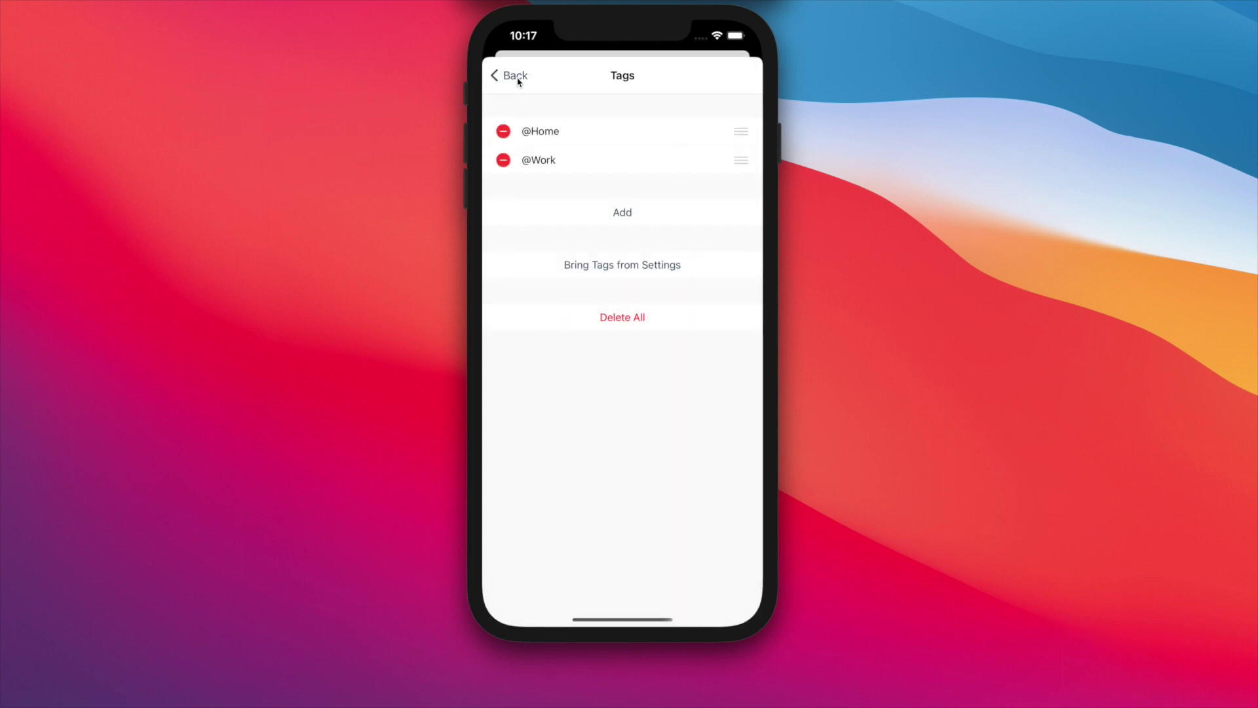
pyautogui.click(518, 77)
pyautogui.click(735, 73)
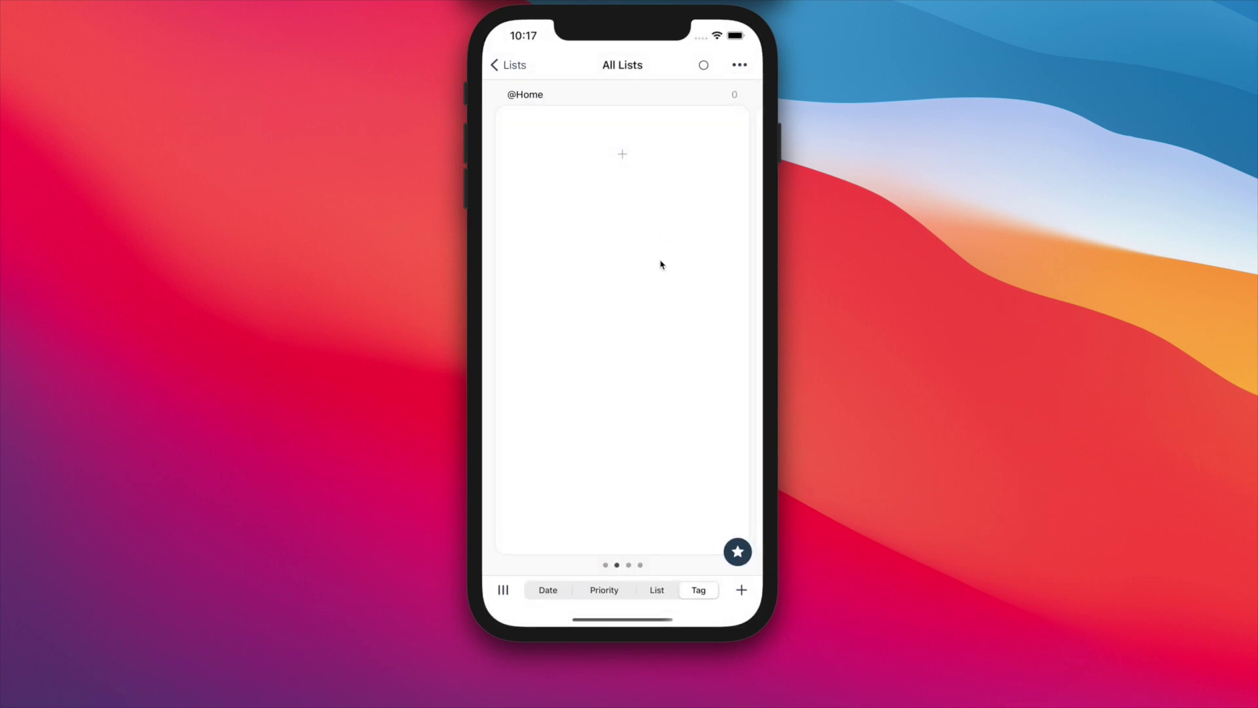
# Step: Reopen All Lists from the Lists overview, regroup it by date, and open Pickup Rachel's details
pyautogui.moveTo(661, 265); pyautogui.dragTo(557, 274)
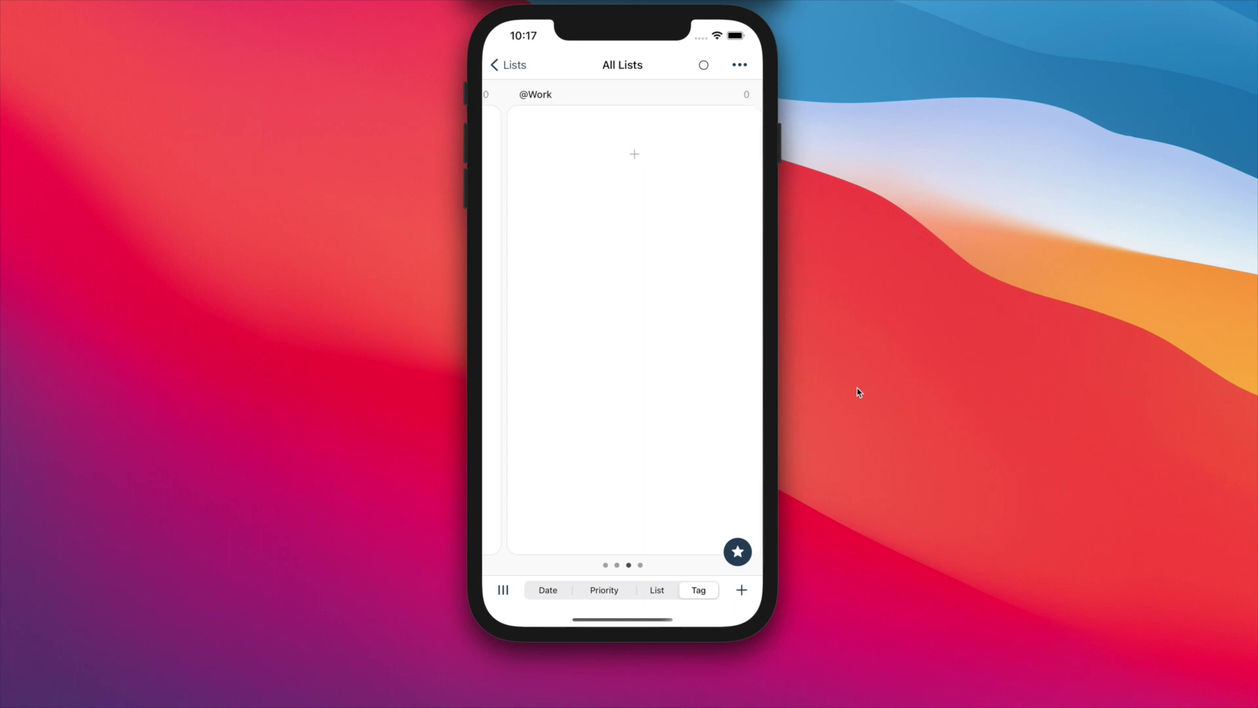
pyautogui.click(518, 68)
pyautogui.click(561, 123)
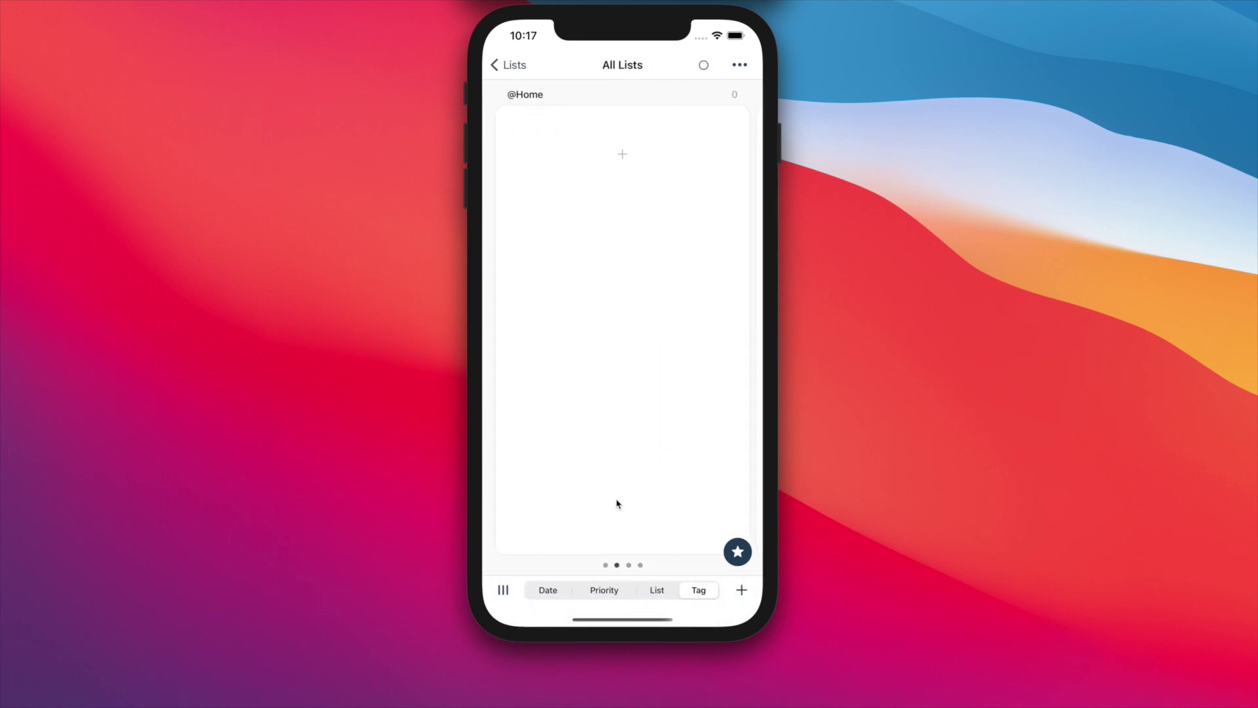
pyautogui.click(562, 588)
pyautogui.click(668, 135)
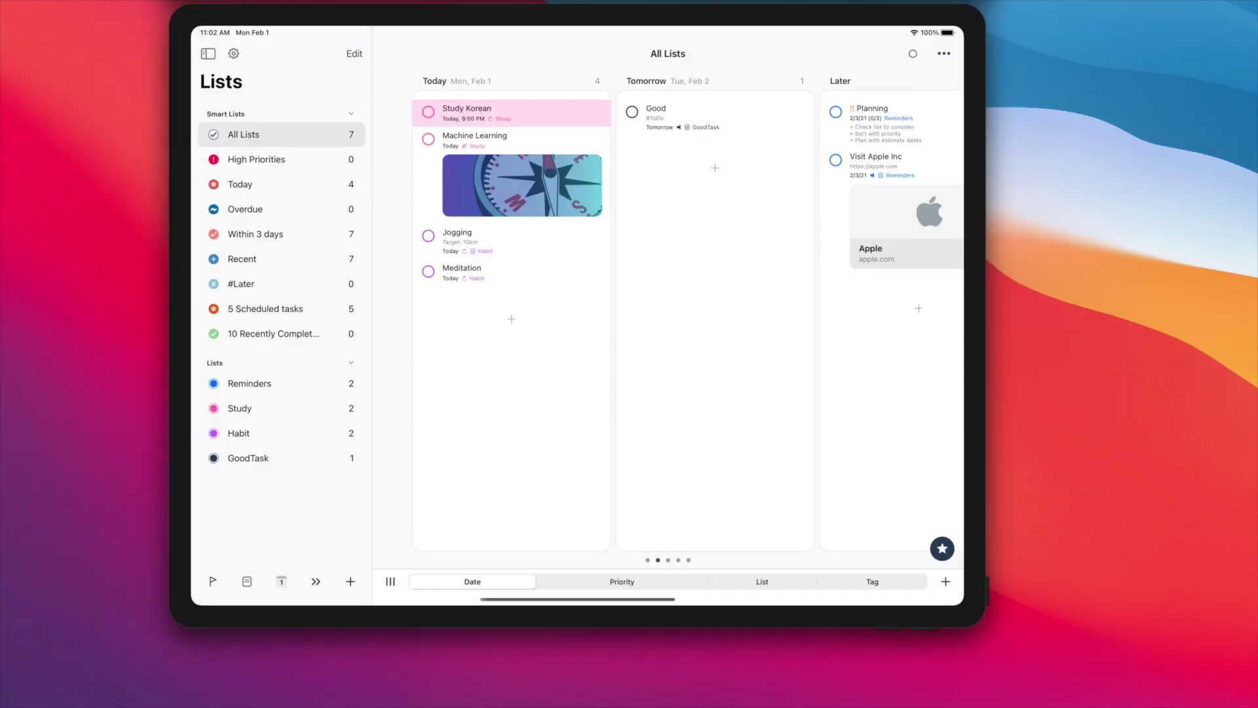
# Step: Move keyboard focus between the board and sidebar, then open and close Study Korean's details
pyautogui.press('Left')
pyautogui.press('Left')
pyautogui.press('Left')
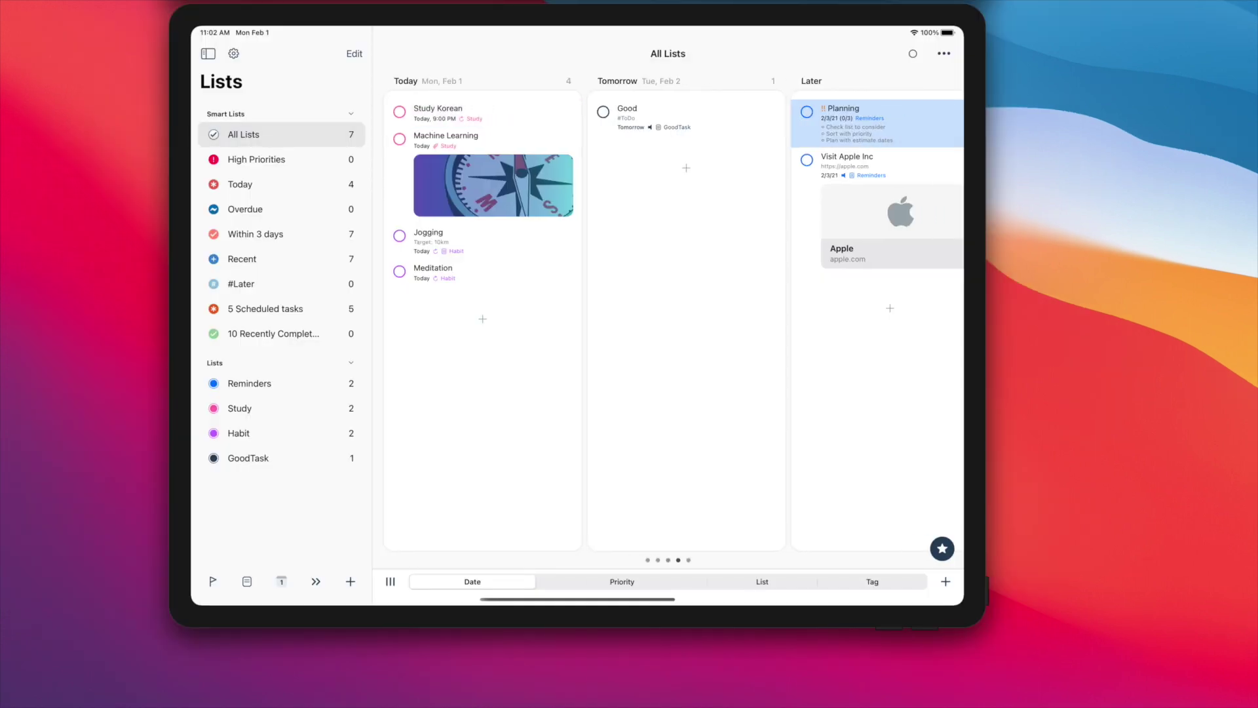
pyautogui.press('Left')
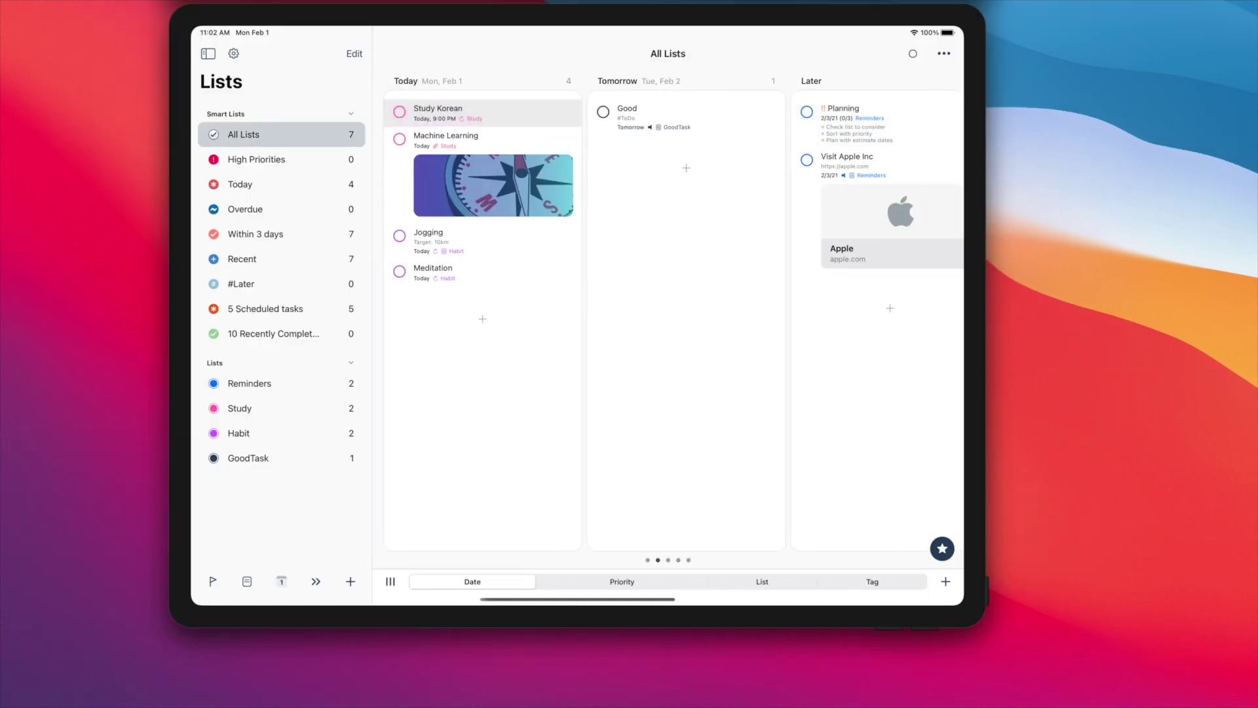
pyautogui.press('Right')
pyautogui.press('Return')
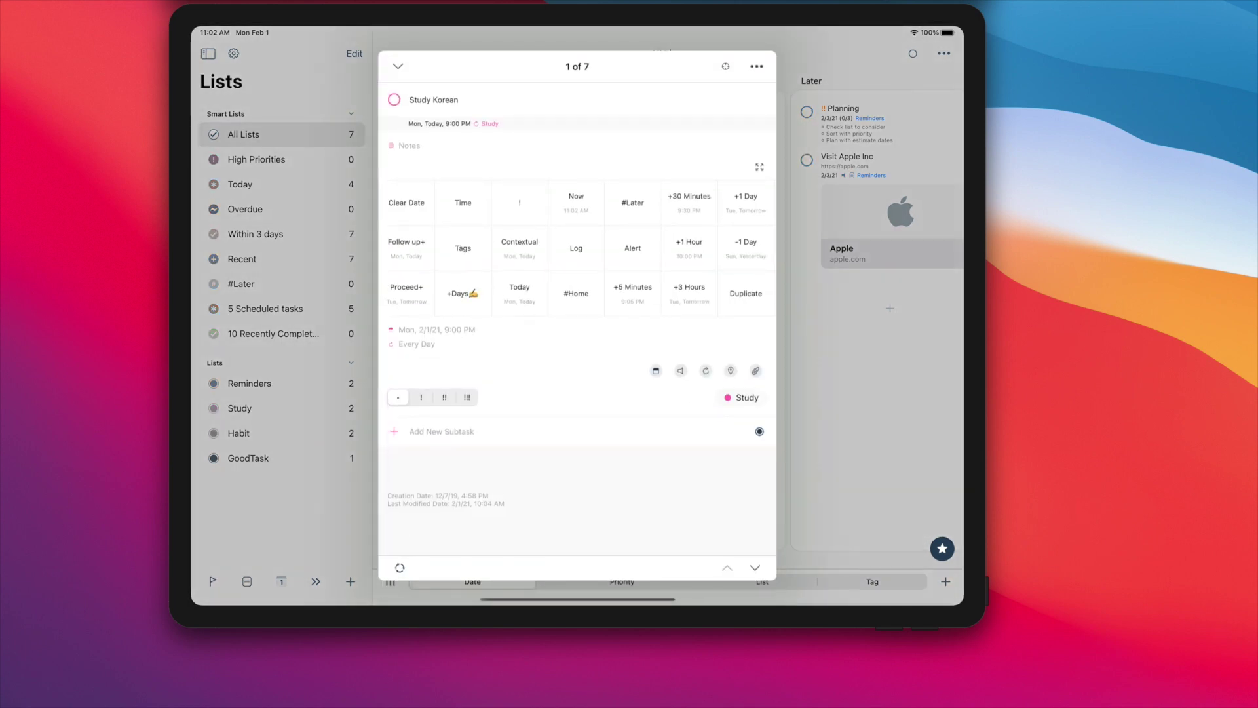
pyautogui.press('Escape')
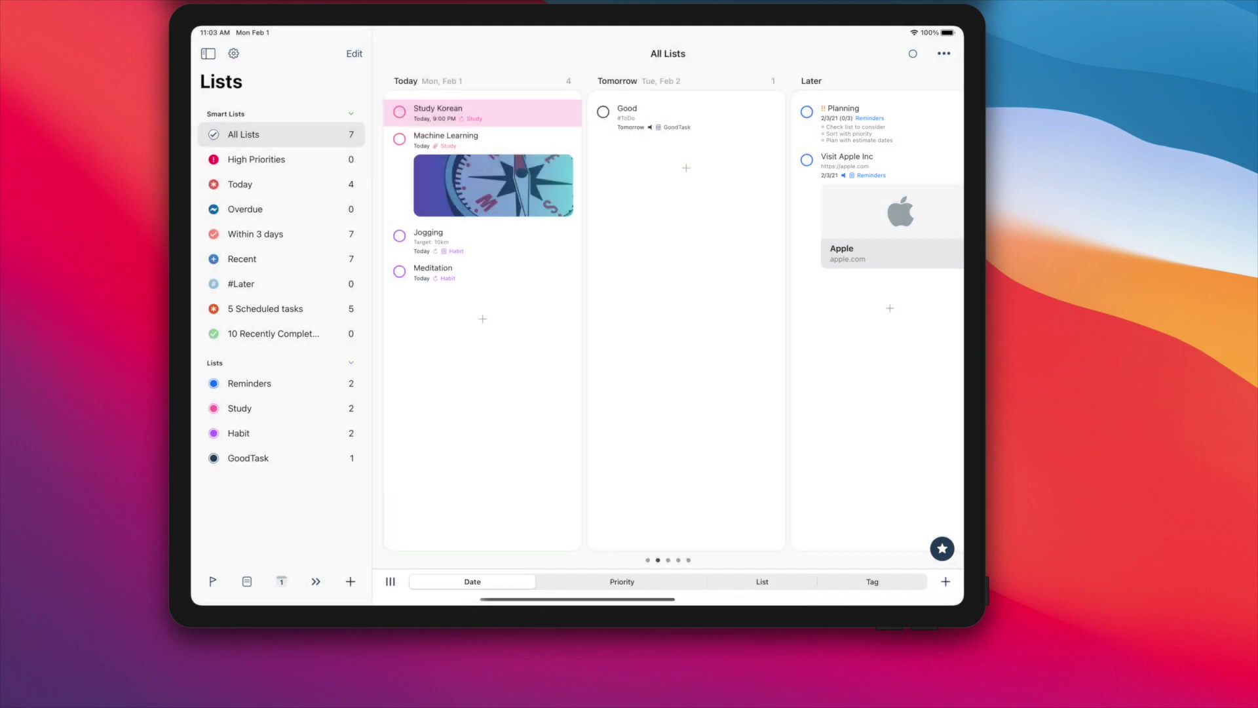
pyautogui.press('Return')
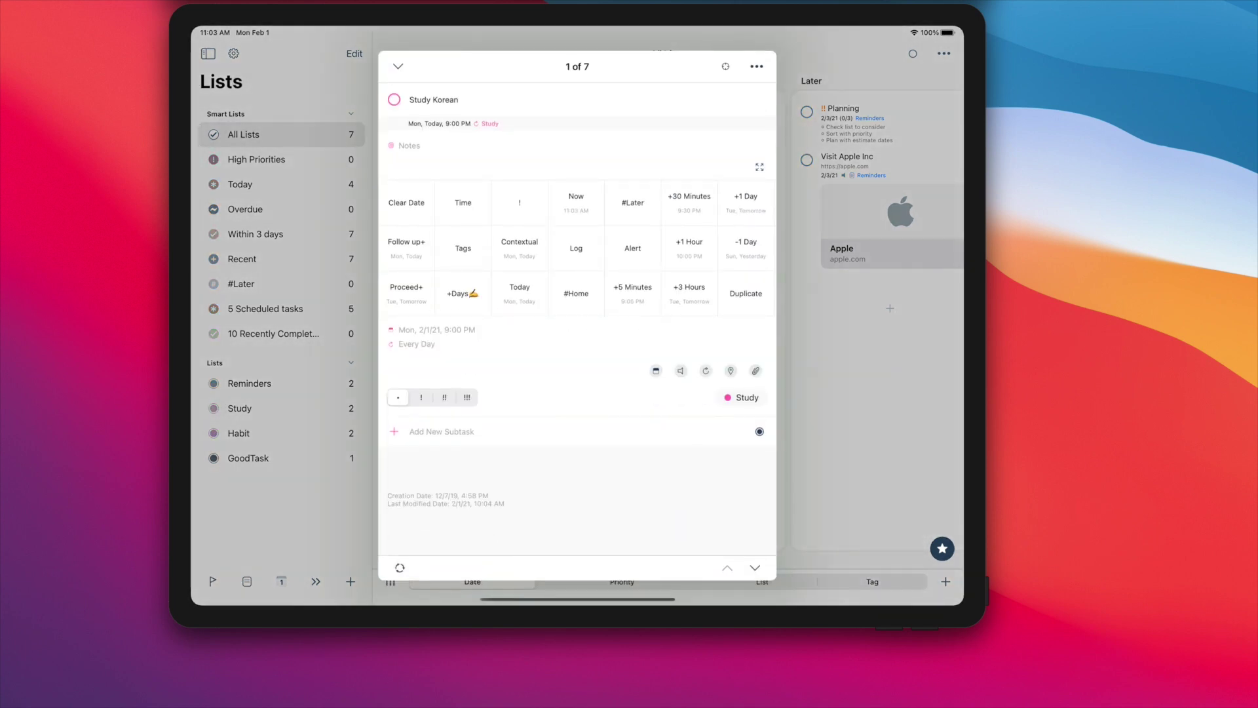
pyautogui.press('Escape')
# Step: Open Machine Learning's details and page through Jogging, Meditation and Good to Planning, then close
pyautogui.press('Down')
pyautogui.press('Down')
pyautogui.press('Down')
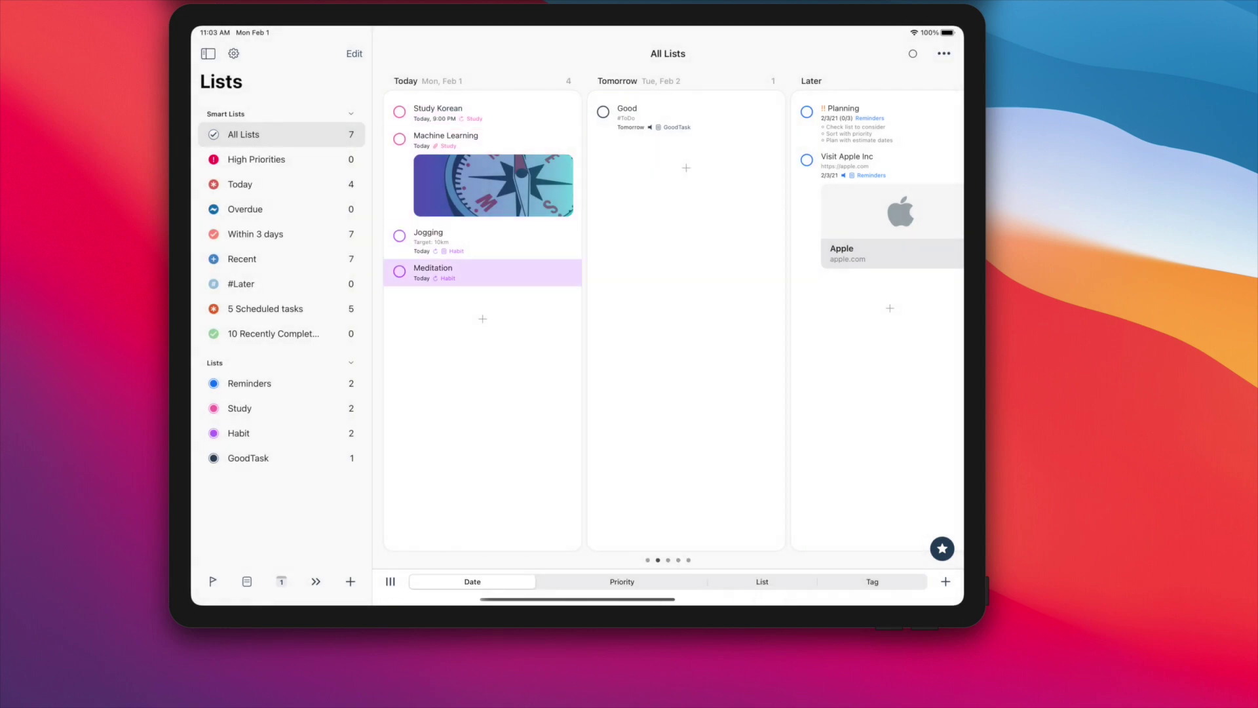
pyautogui.press('Up')
pyautogui.press('Up')
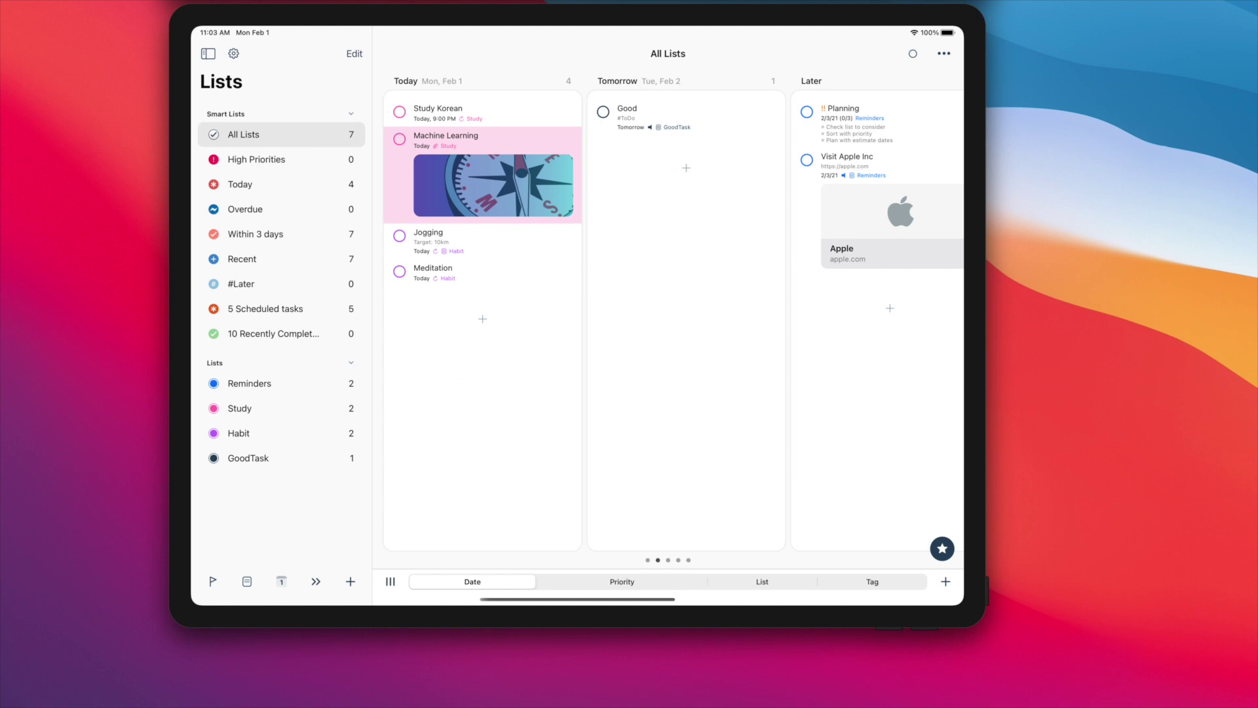
pyautogui.press('Return')
pyautogui.press('Down')
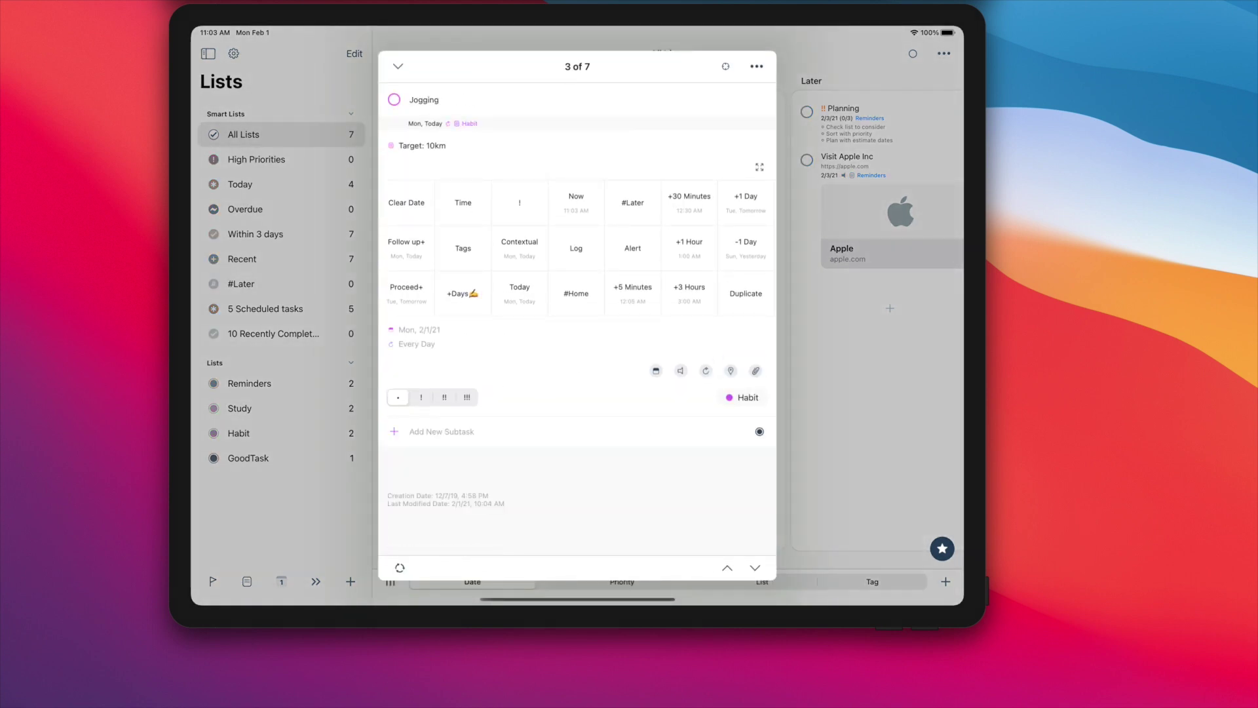
pyautogui.press('Down')
pyautogui.press('Down')
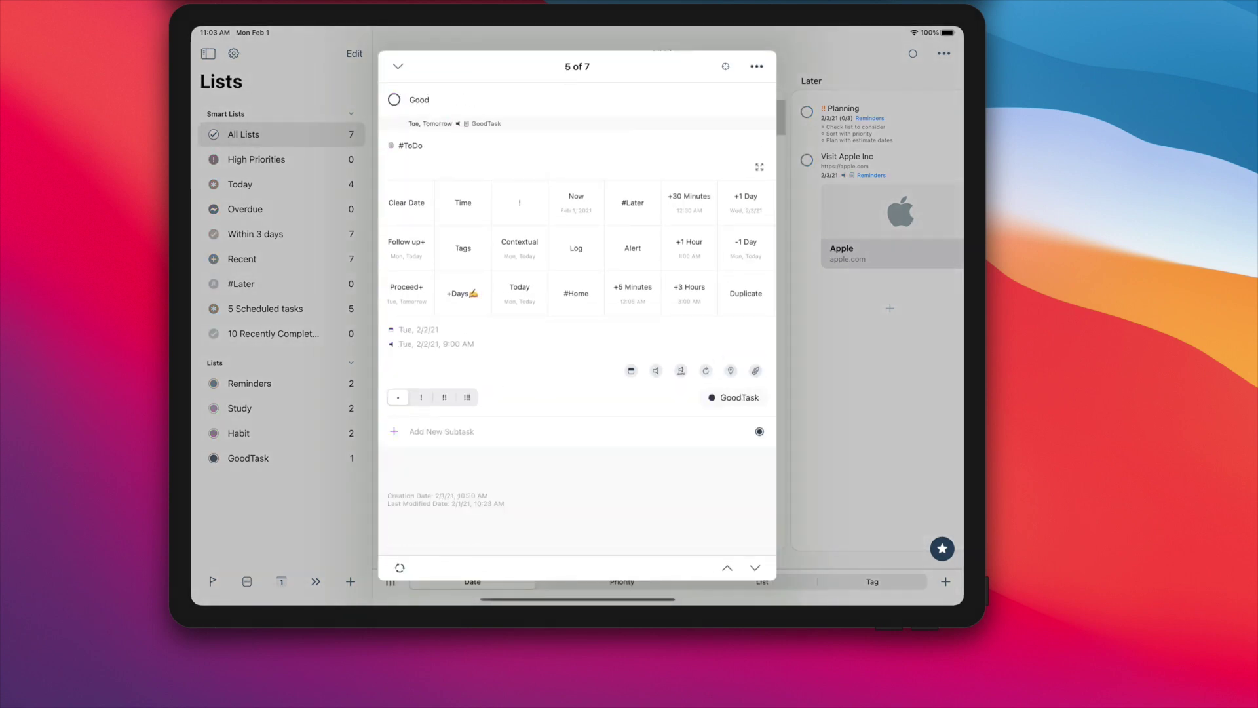
pyautogui.press('Down')
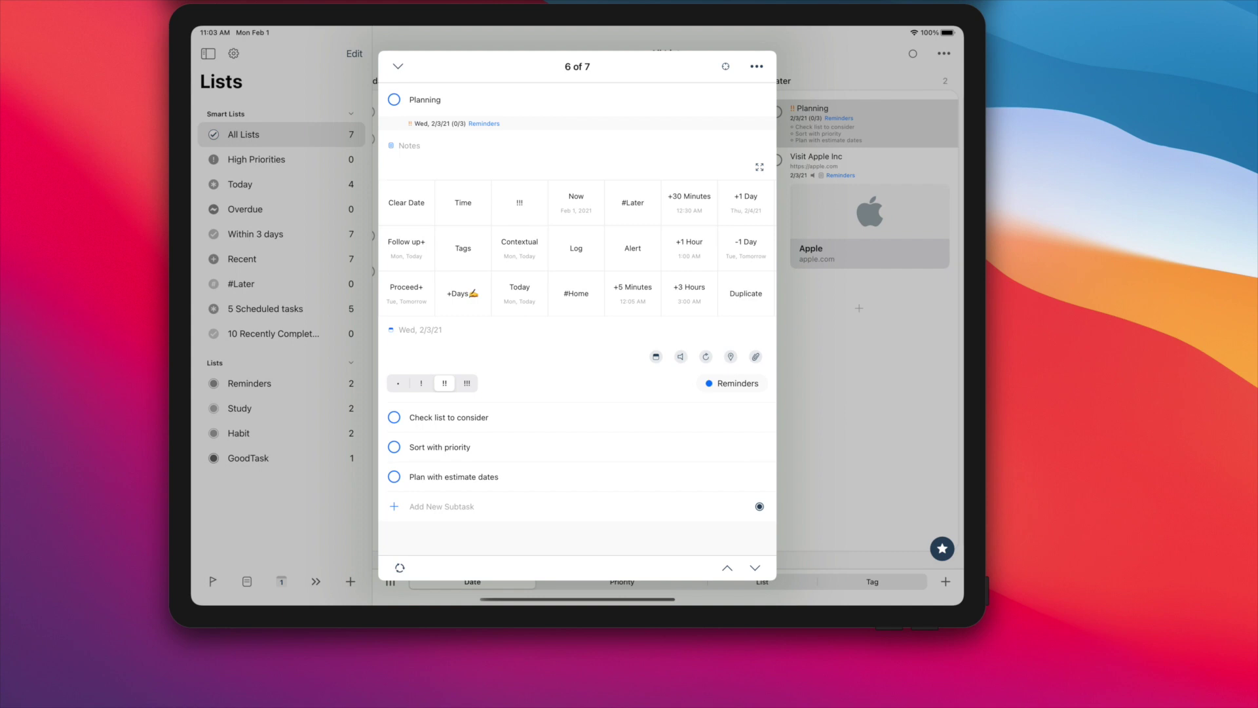
pyautogui.press('Escape')
# Step: Cycle through list, day, week and month views, then boards grouped by date, priority and list
pyautogui.press('super+1')
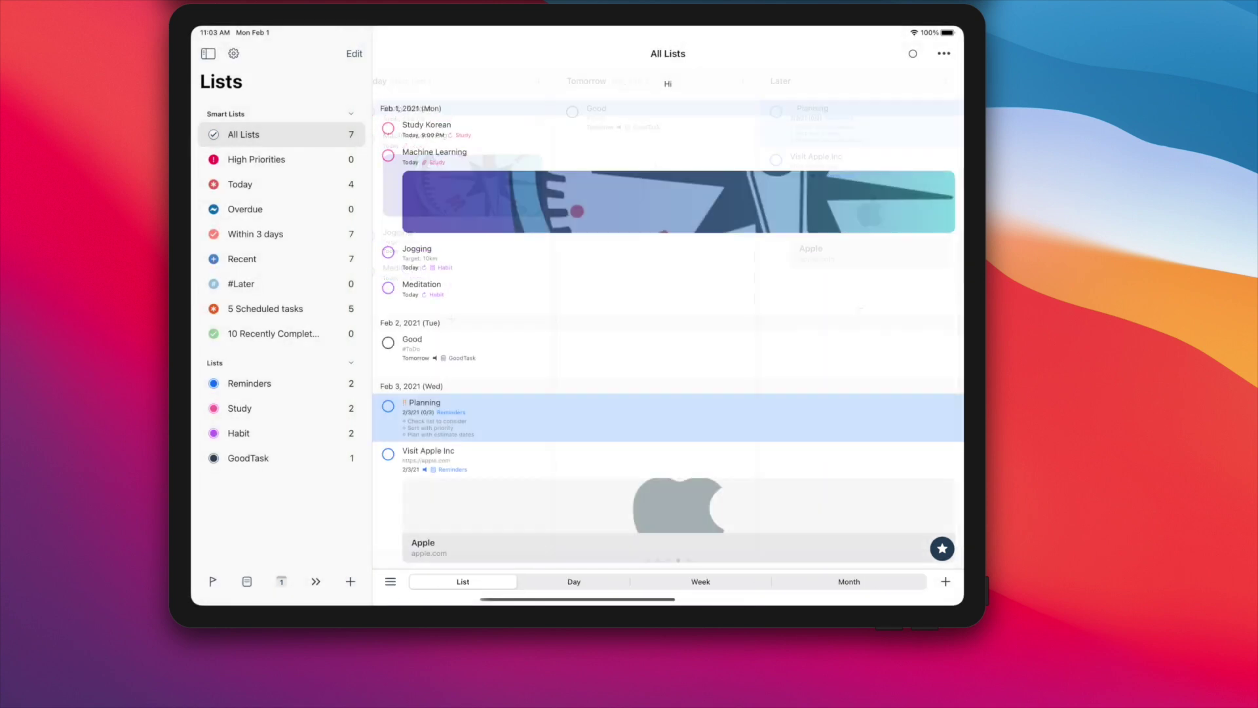
pyautogui.press('super+2')
pyautogui.press('super+3')
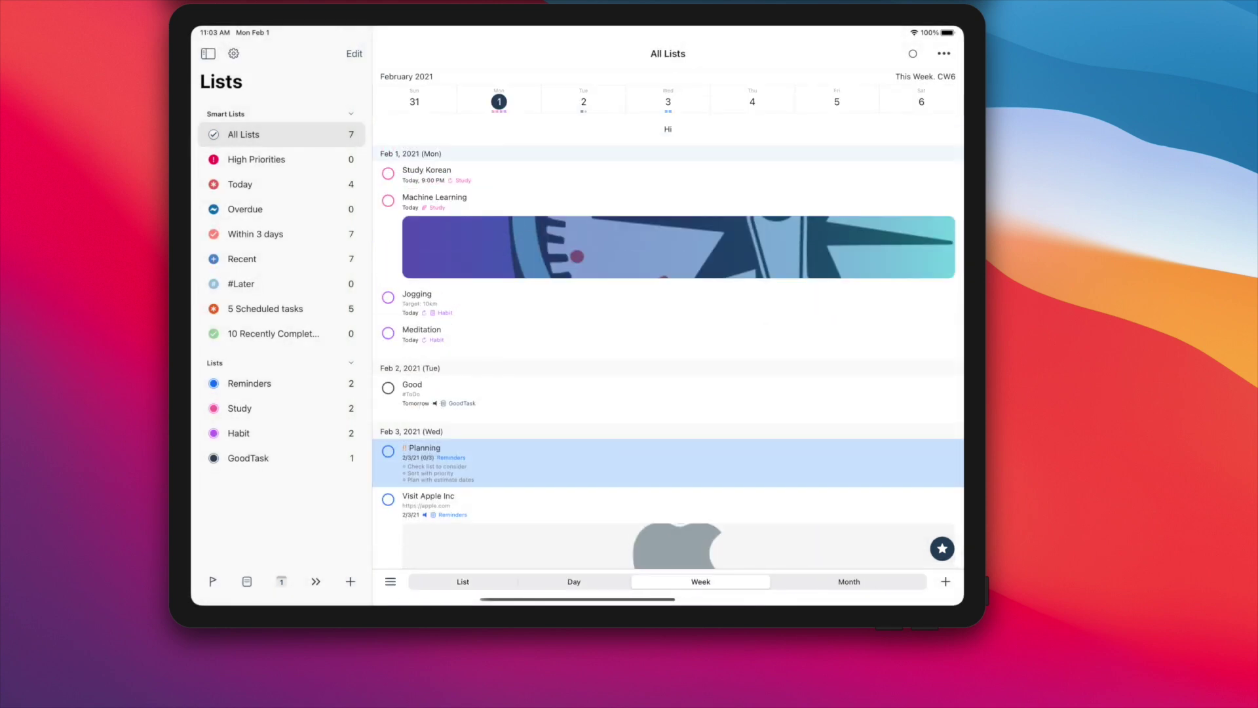
pyautogui.press('super+4')
pyautogui.press('super+5')
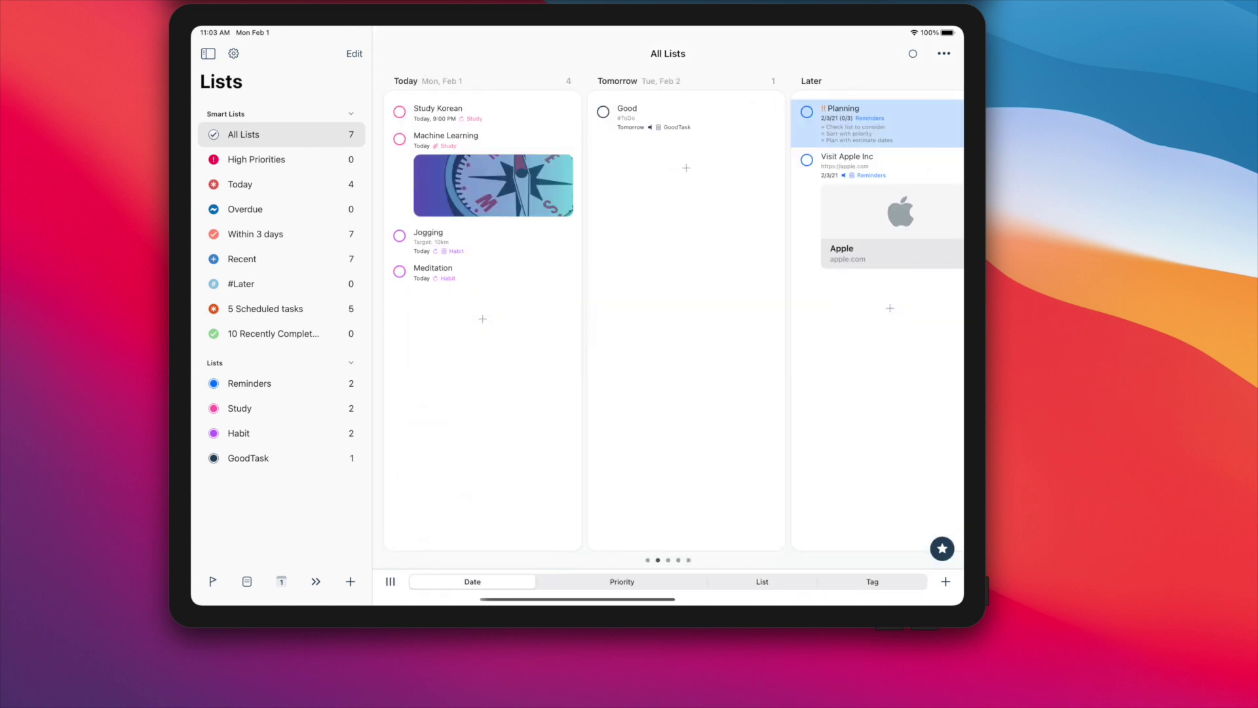
pyautogui.press('super+5')
pyautogui.press('super+5')
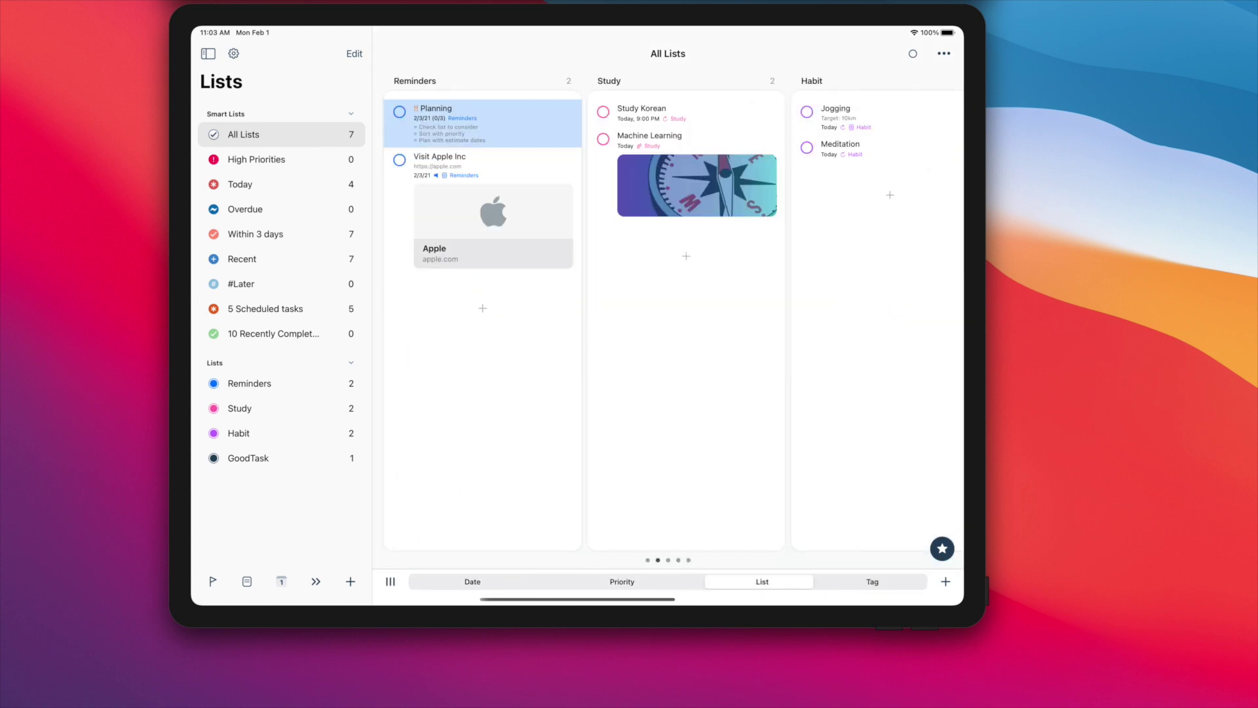
pyautogui.press('super+5')
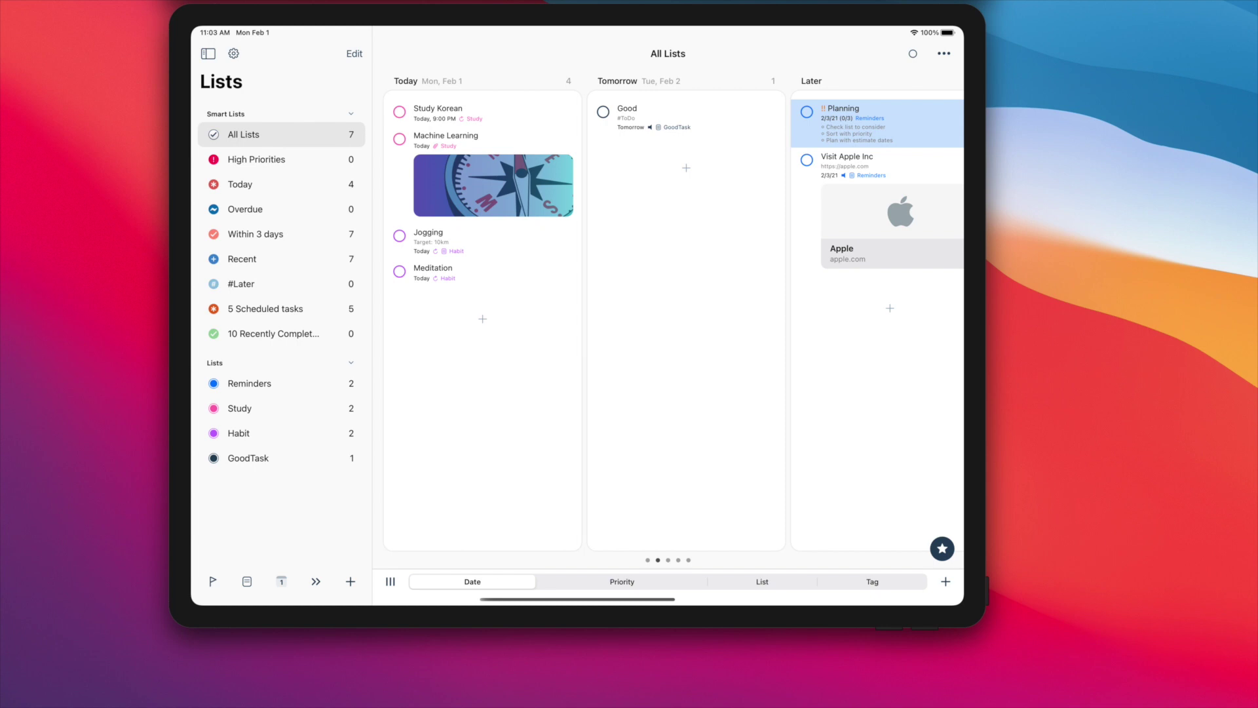
pyautogui.hscroll(5, 668, 314)
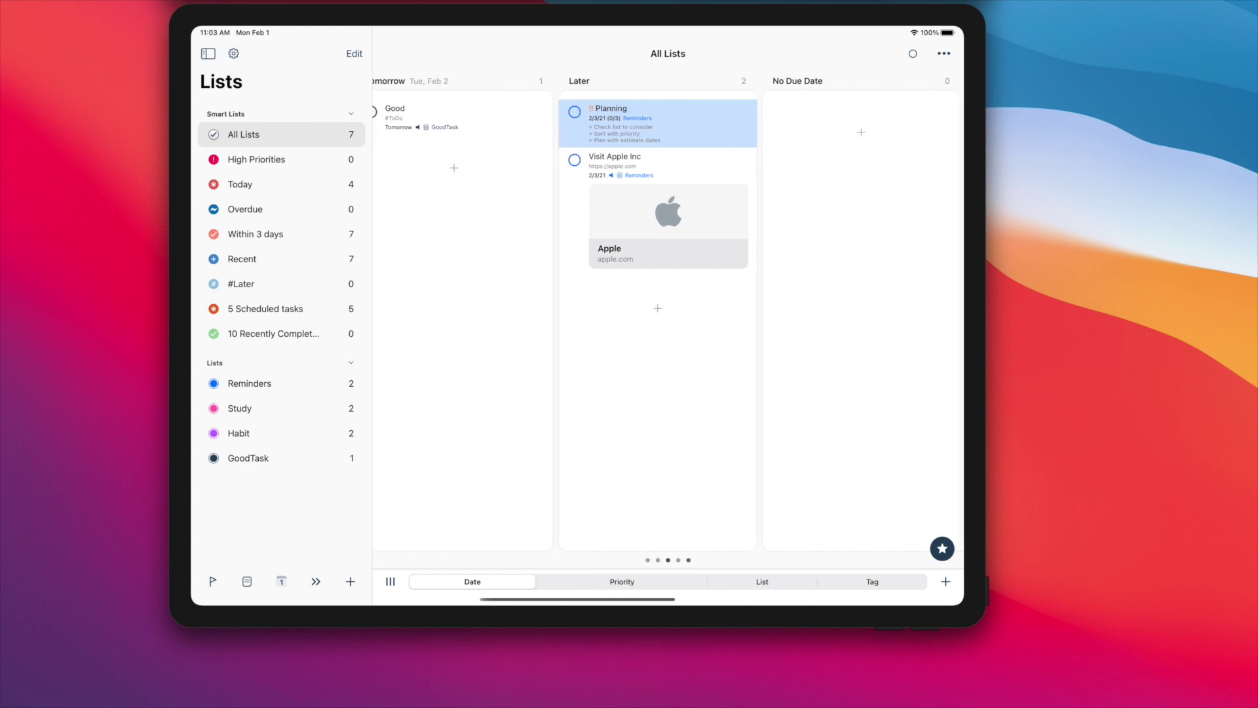
pyautogui.hscroll(-5, 667, 314)
# Step: Postpone Good from Tomorrow to Later, then to No Due Date, and show the month calendar
pyautogui.click(687, 117)
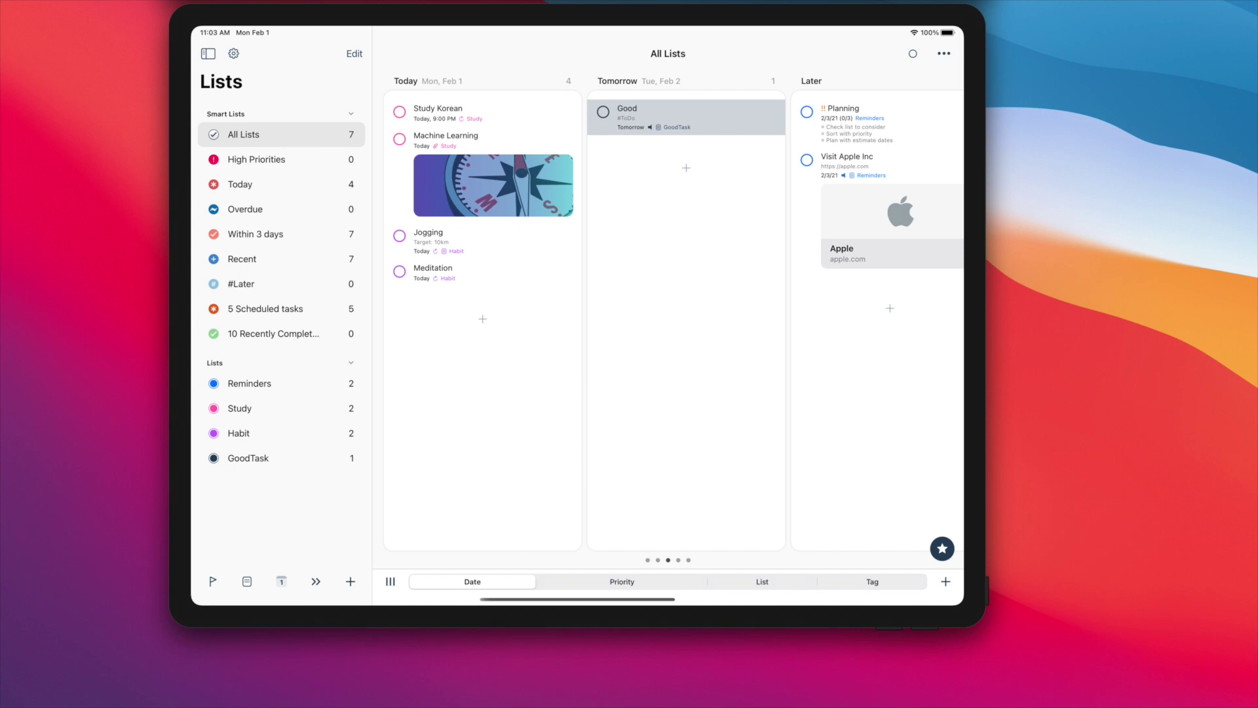
pyautogui.hotkey('ctrl', 'Right')
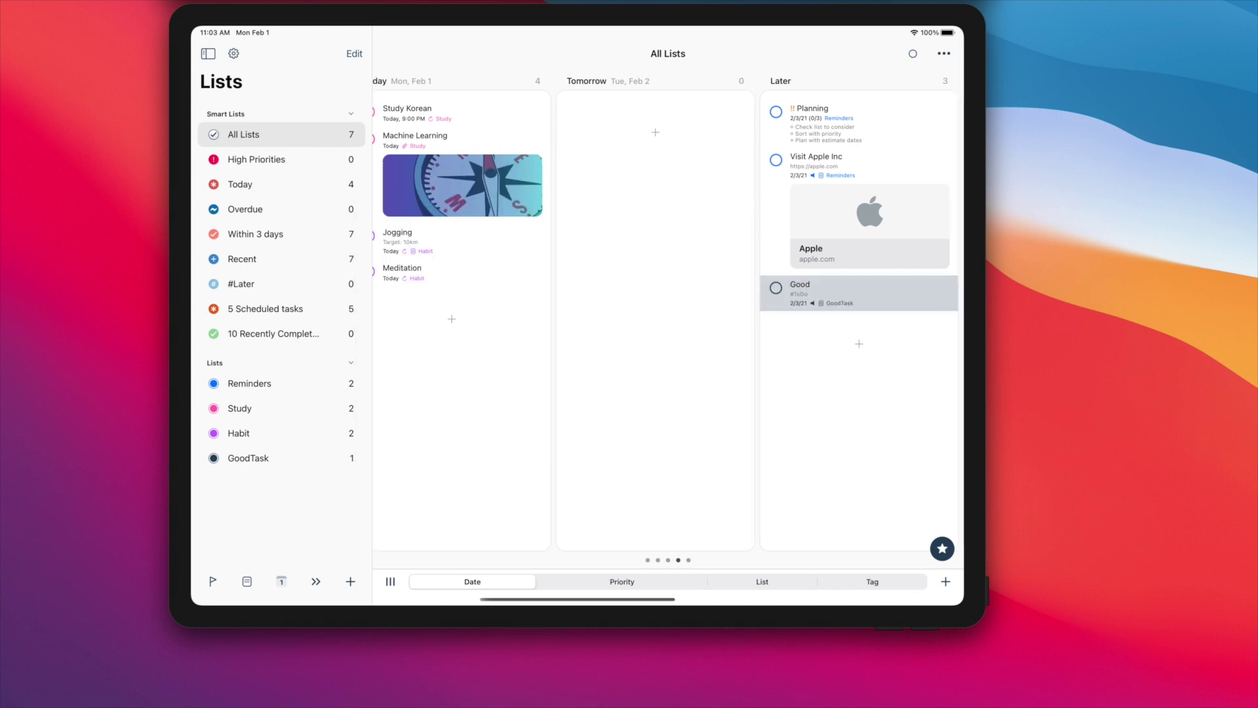
pyautogui.hotkey('ctrl', 'Right')
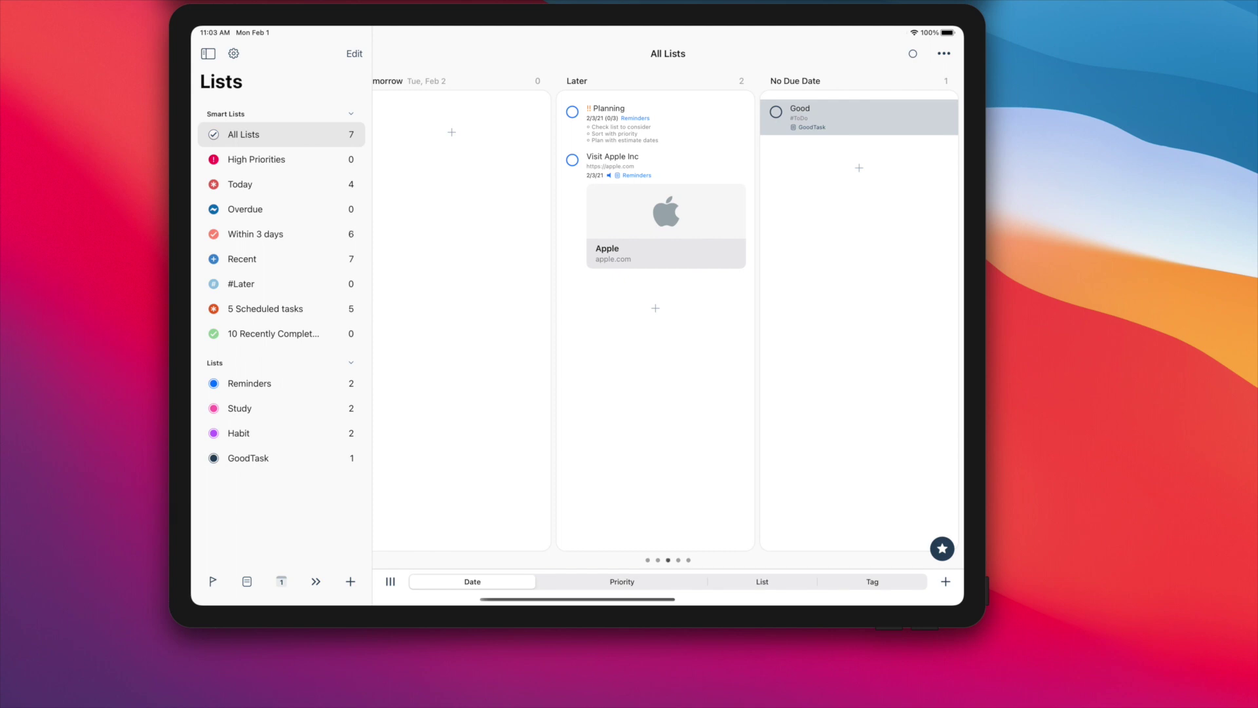
pyautogui.press('super+1')
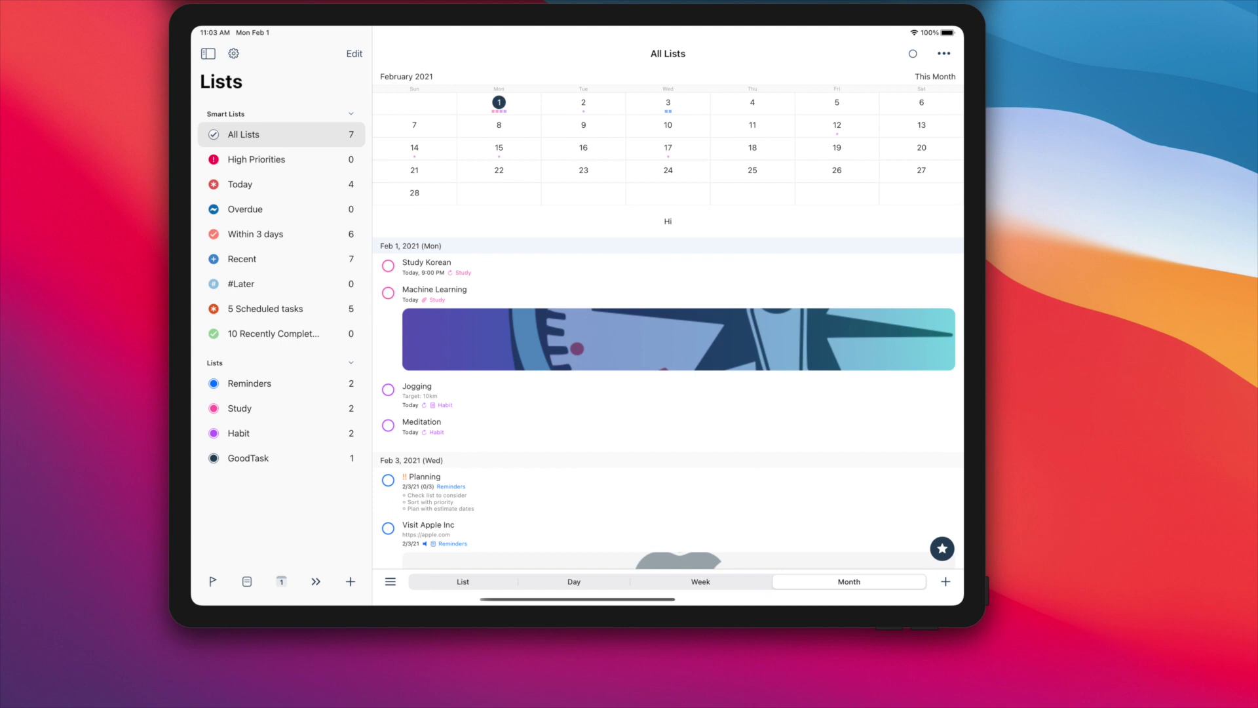
pyautogui.scroll(-3, 668, 393)
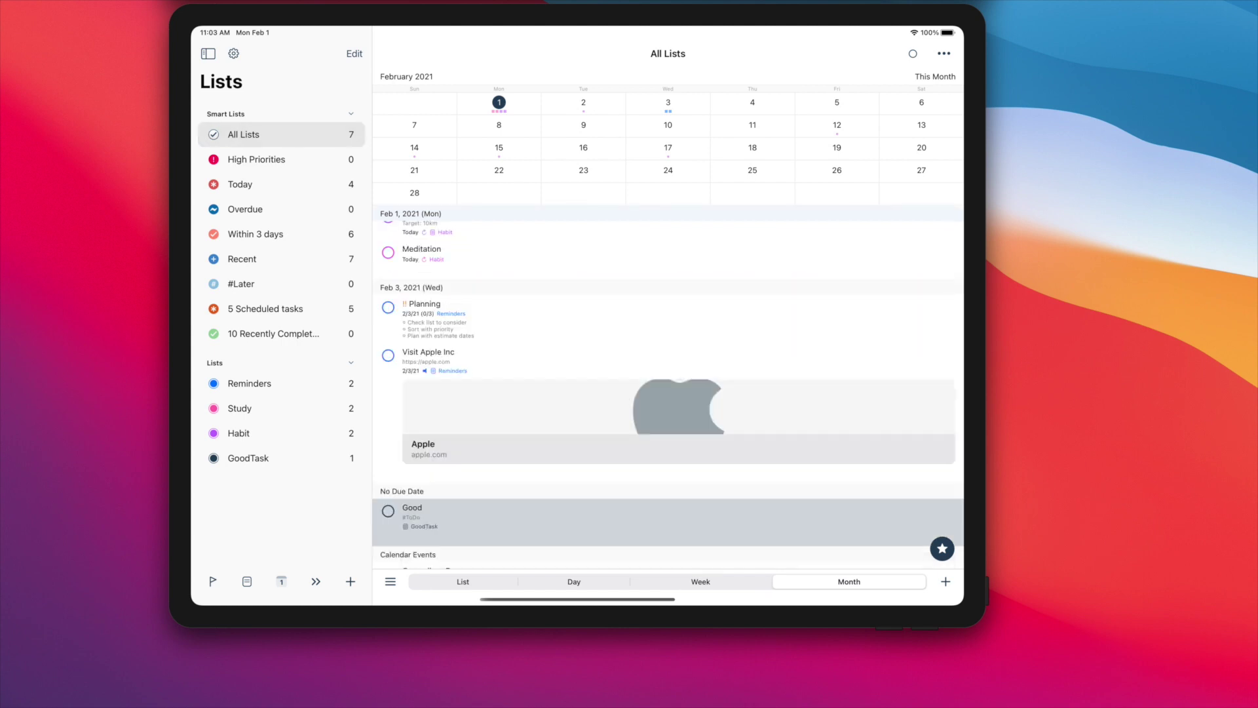
# Step: Add a new task 'Hi' to the Later column of the date board
pyautogui.scroll(3, 668, 393)
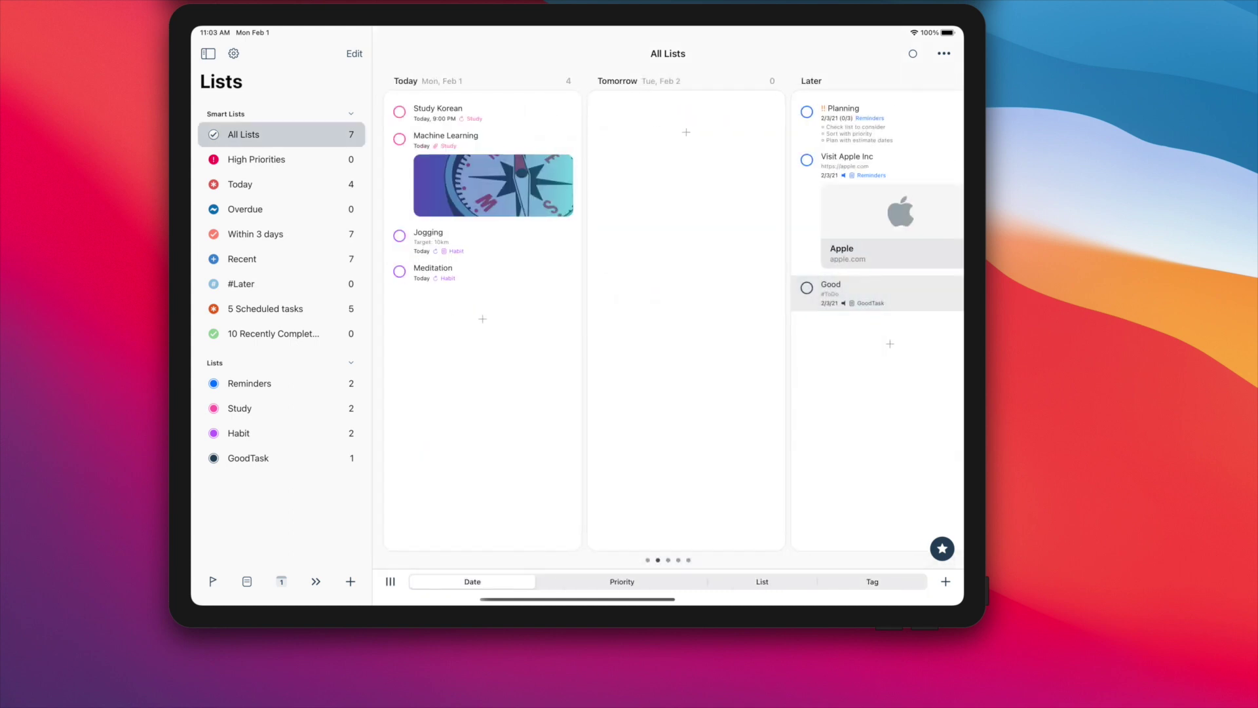
pyautogui.hscroll(2, 668, 315)
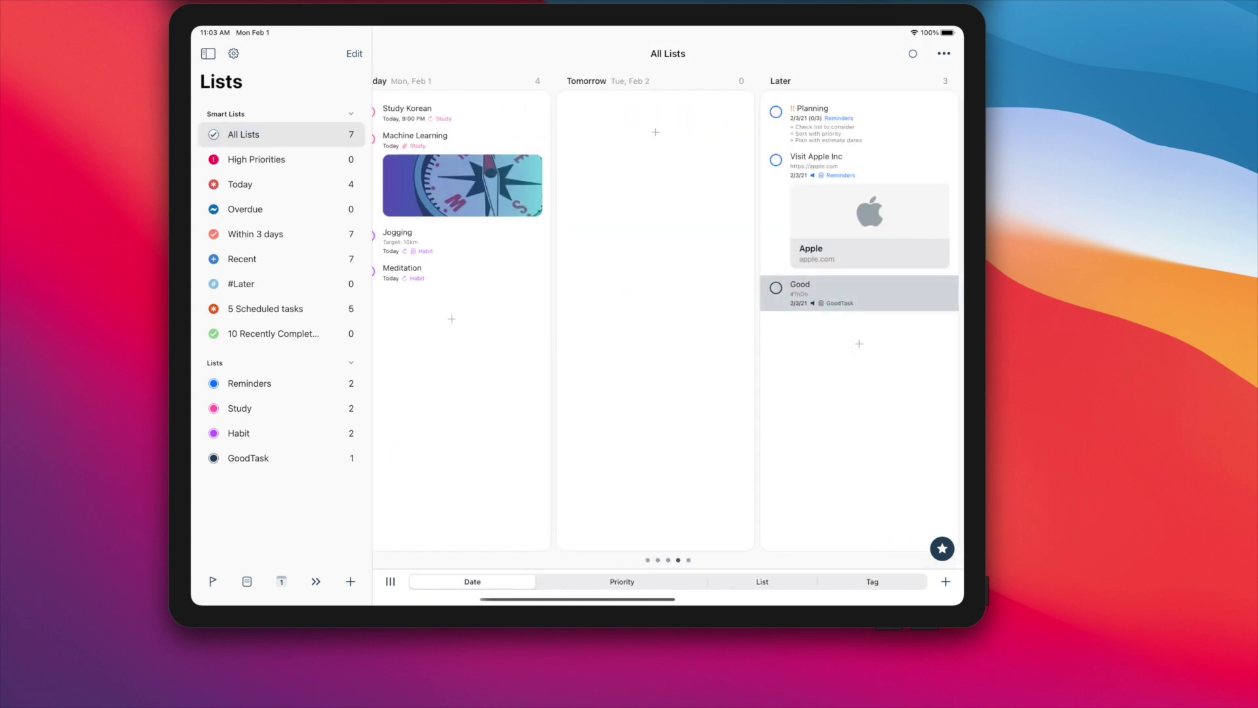
pyautogui.press('super+n')
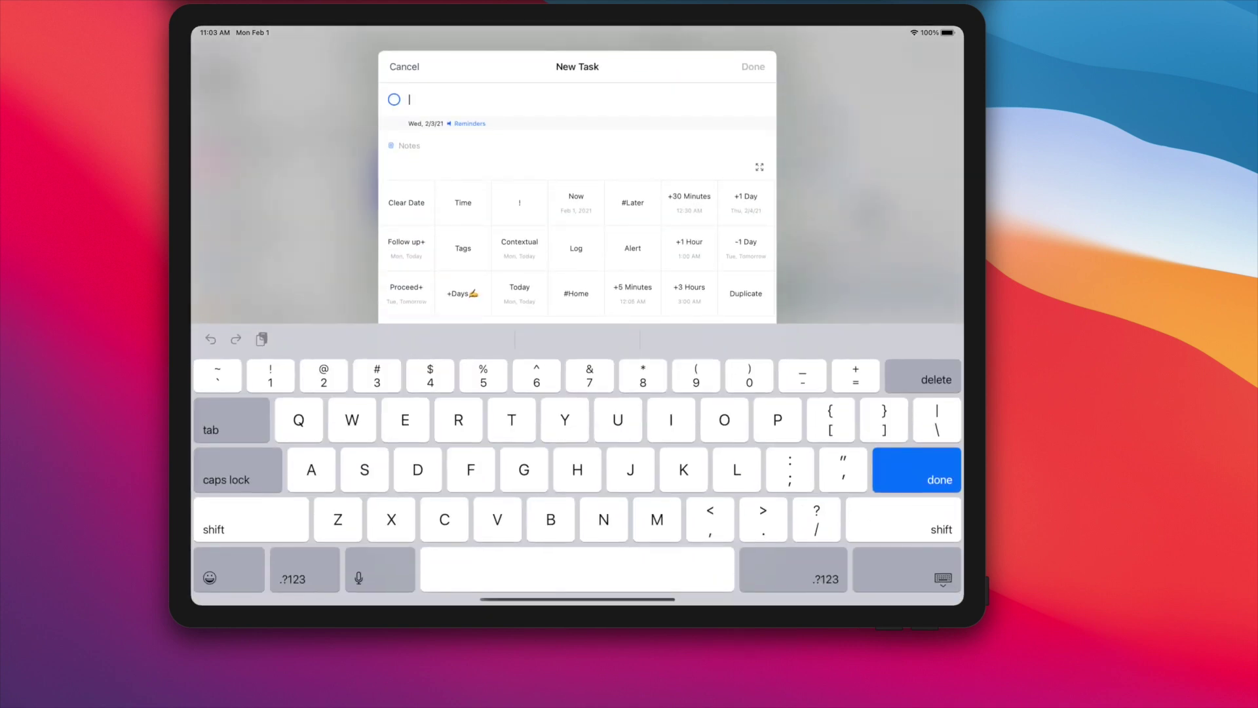
pyautogui.write('Hi')
pyautogui.press('Return')
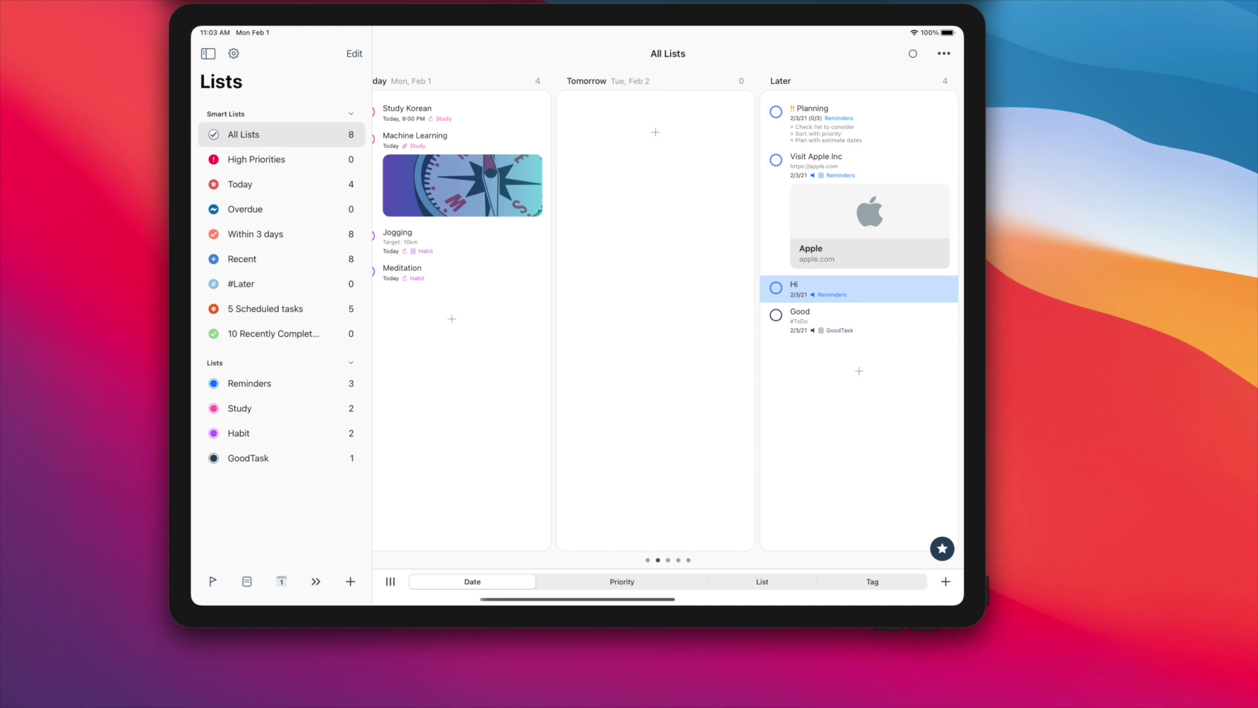
# Step: Keep Board - Date as the default view in General settings and close the settings
pyautogui.click(233, 53)
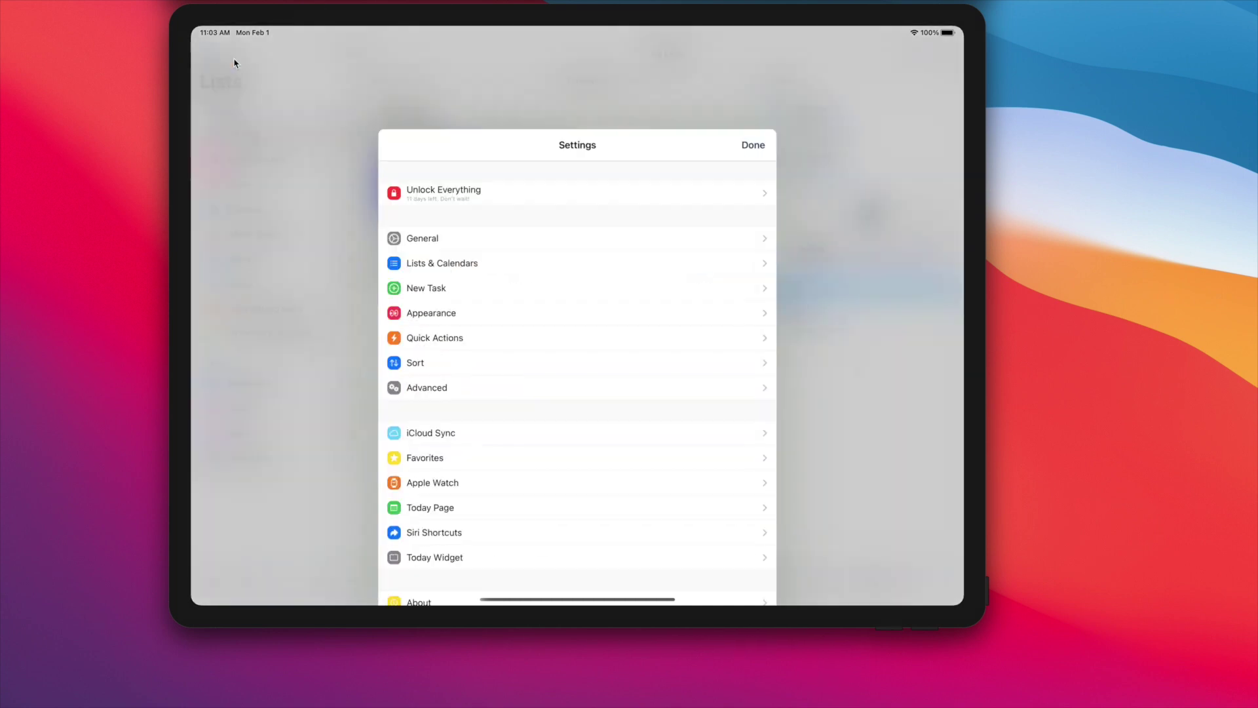
pyautogui.click(423, 159)
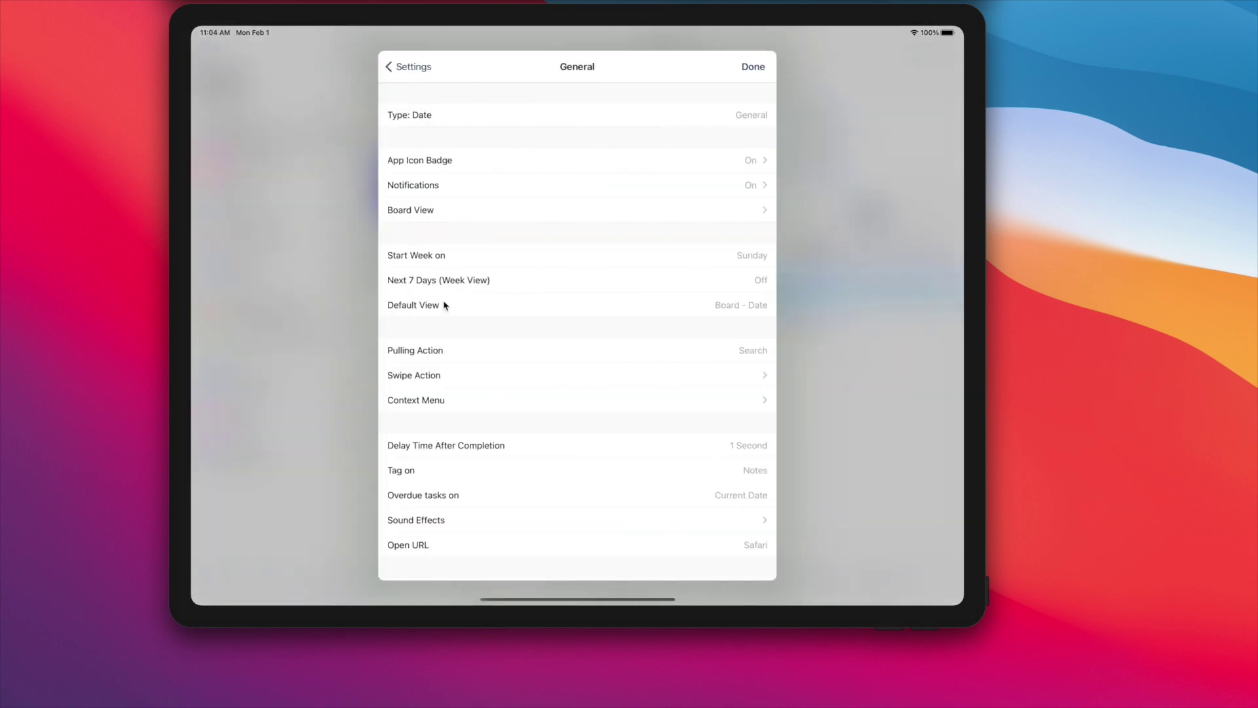
pyautogui.click(459, 308)
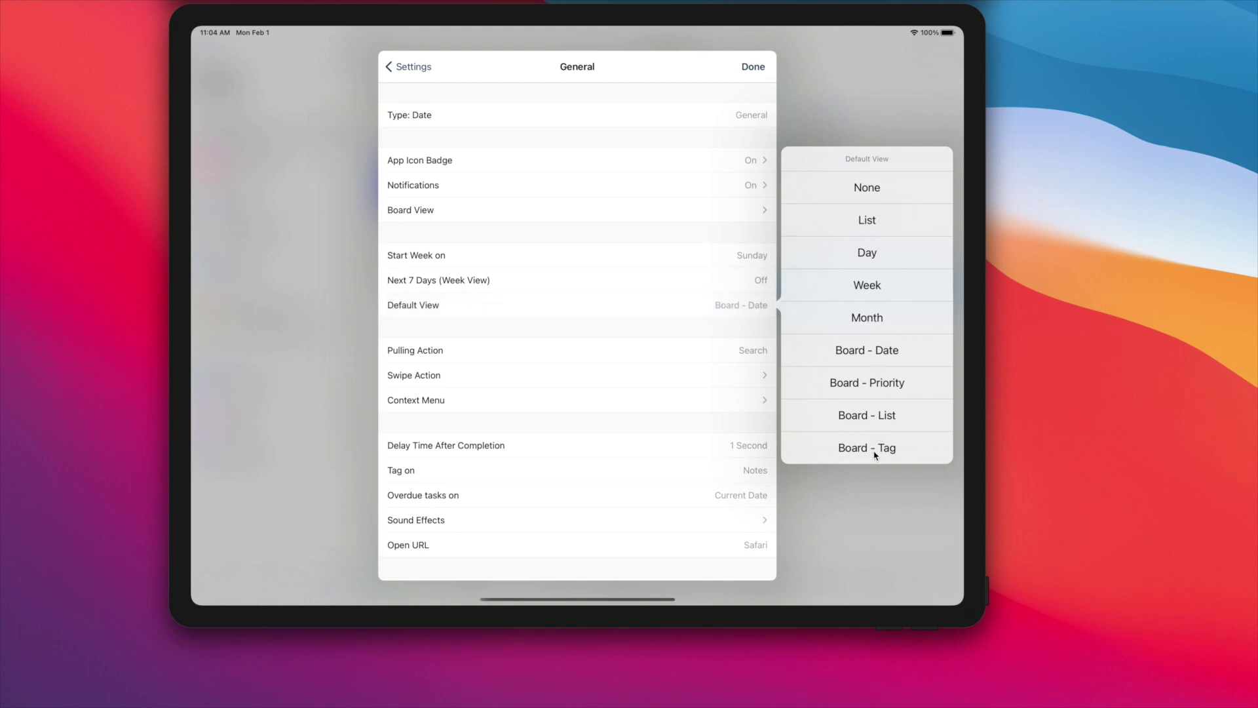
pyautogui.click(888, 356)
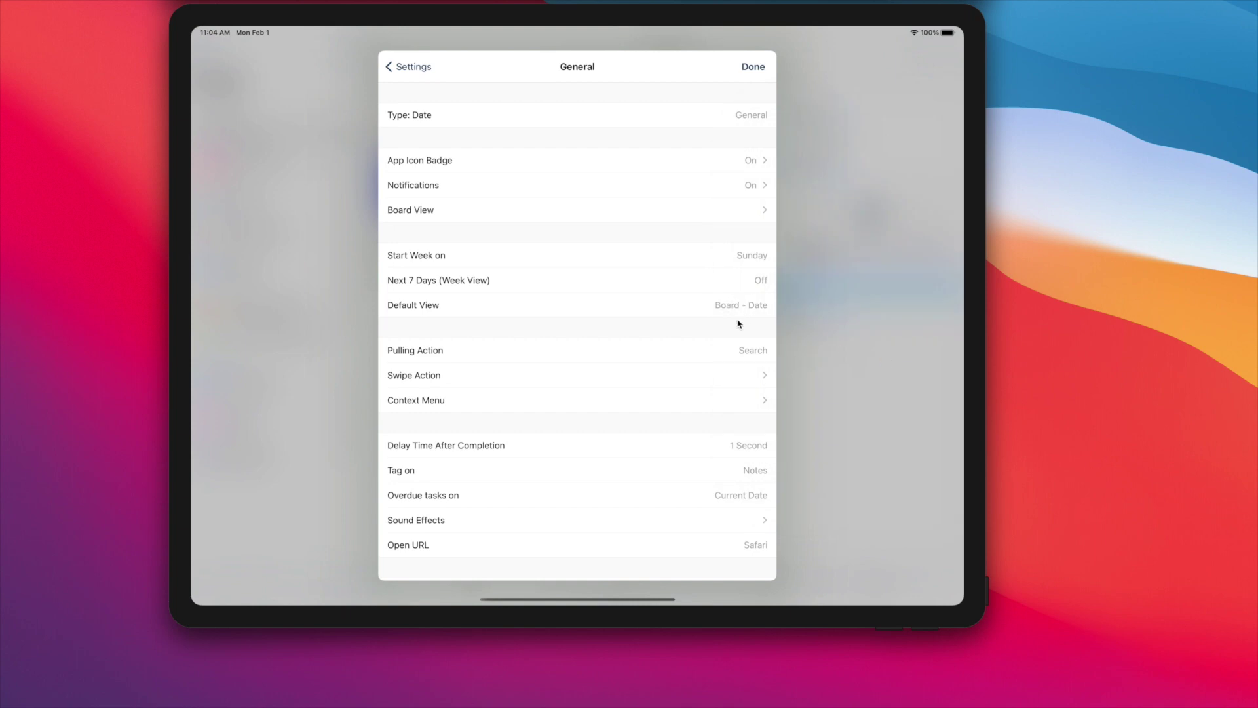
pyautogui.click(758, 69)
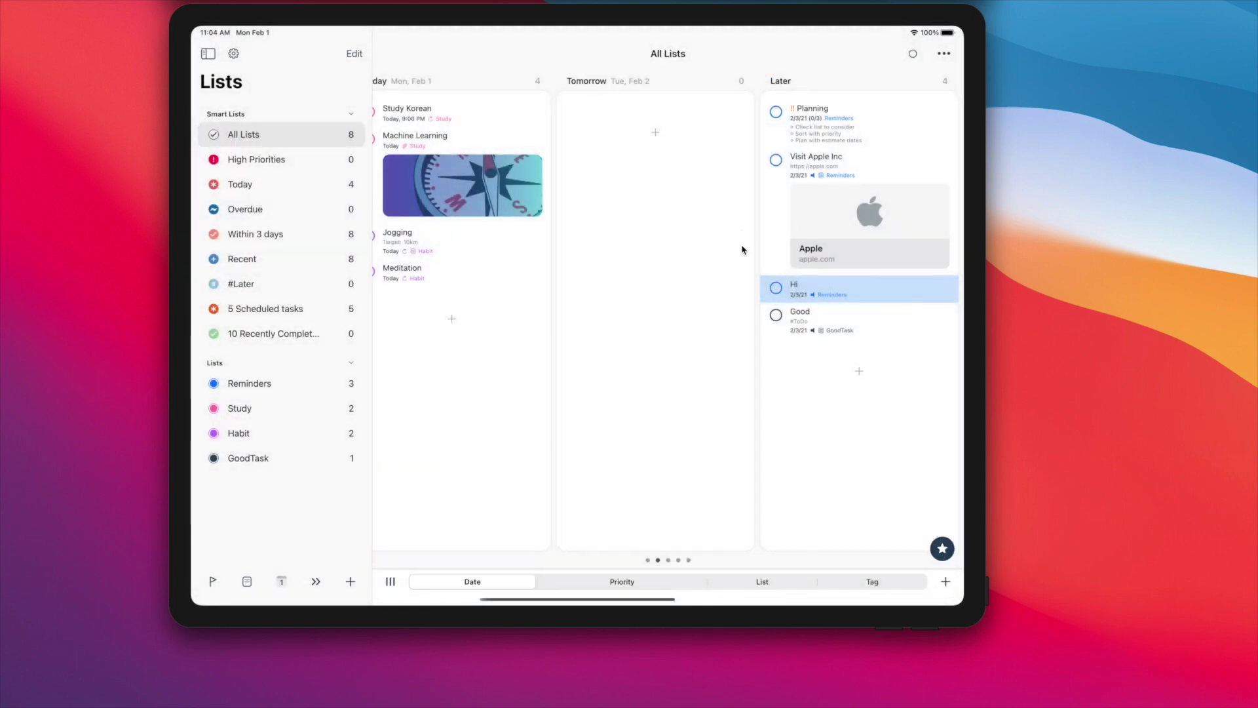
# Step: Arrow from Study Korean down to Machine Learning, then show the Today list and return to All Lists
pyautogui.press('Left')
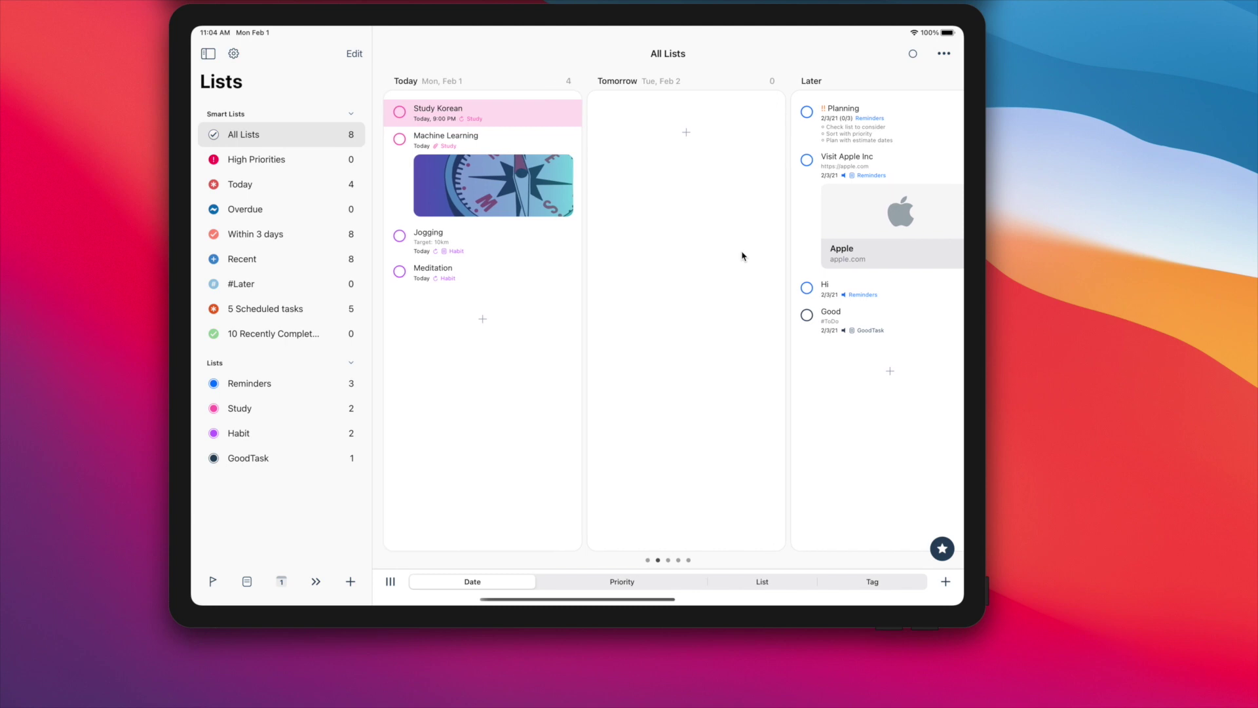
pyautogui.press('Down')
pyautogui.press('Down')
pyautogui.press('Down')
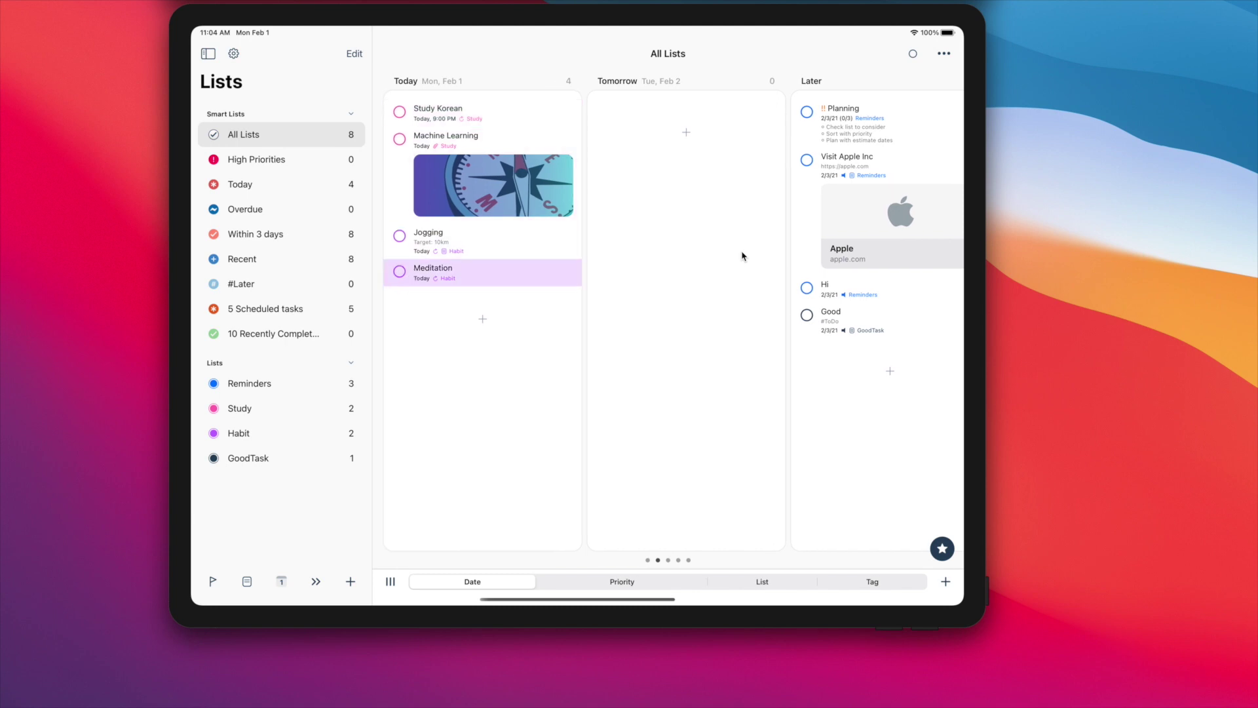
pyautogui.click(313, 189)
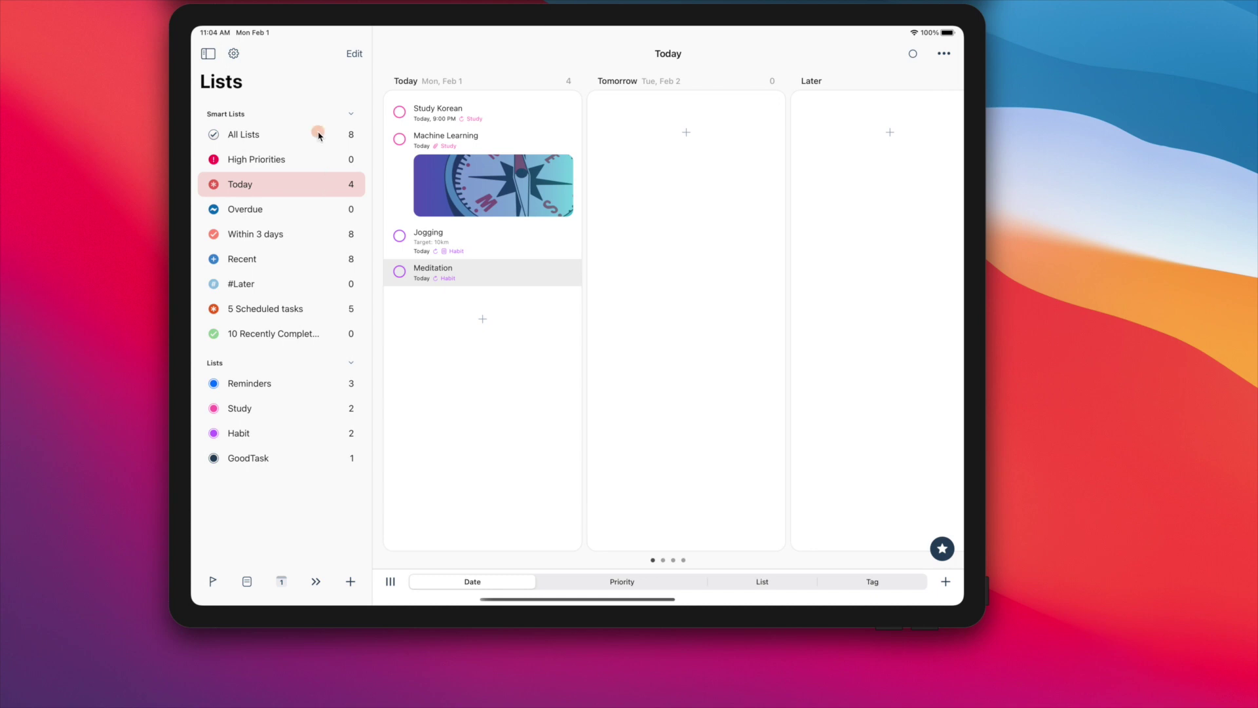
pyautogui.click(318, 136)
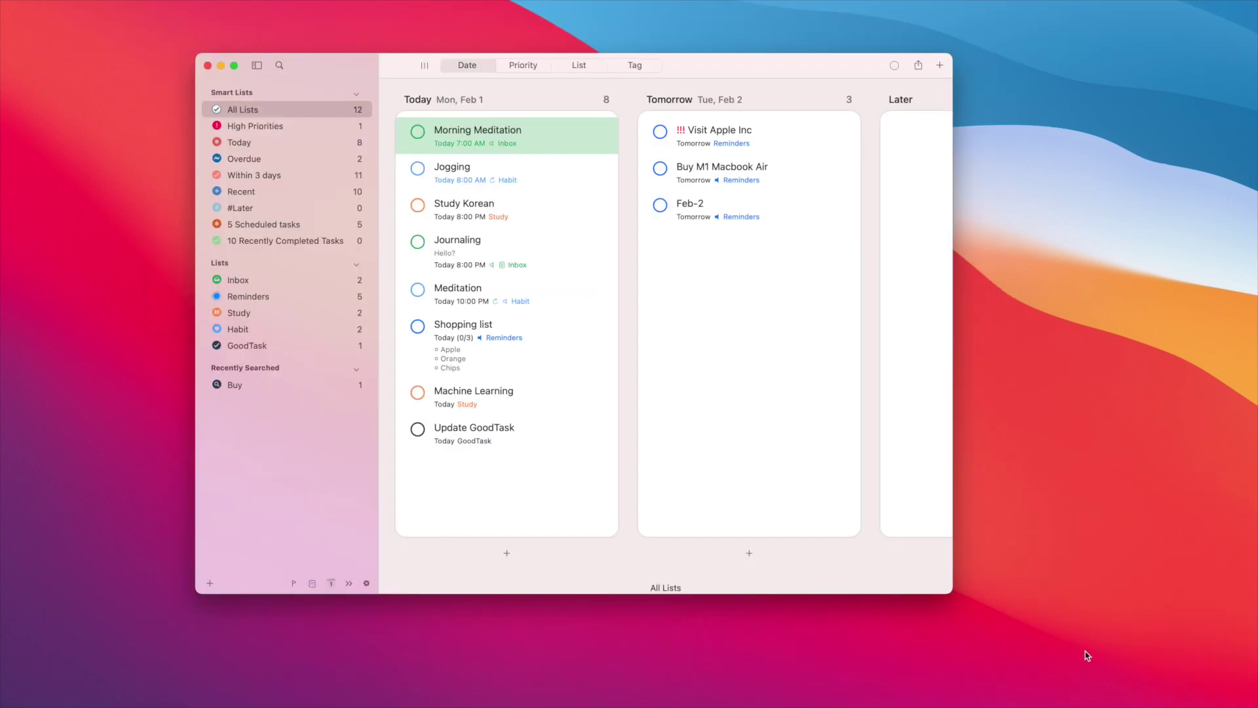
pyautogui.hotkey('shift', 'Tab')
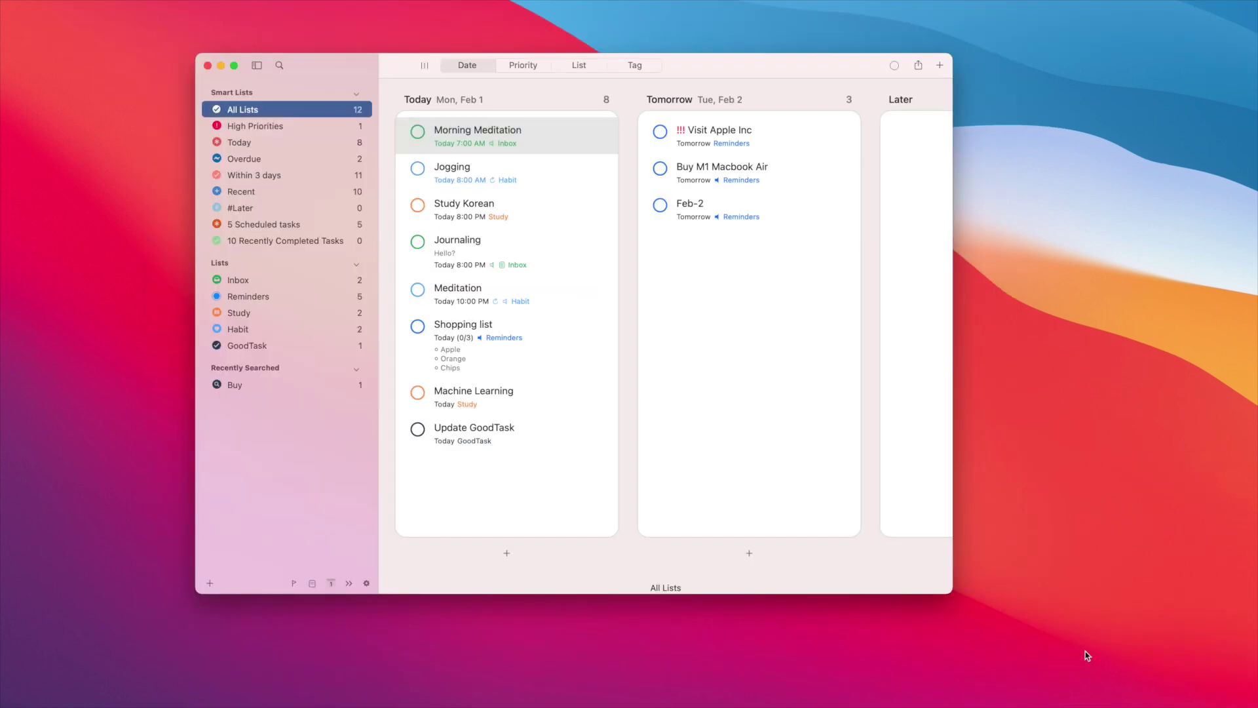
pyautogui.press('Tab')
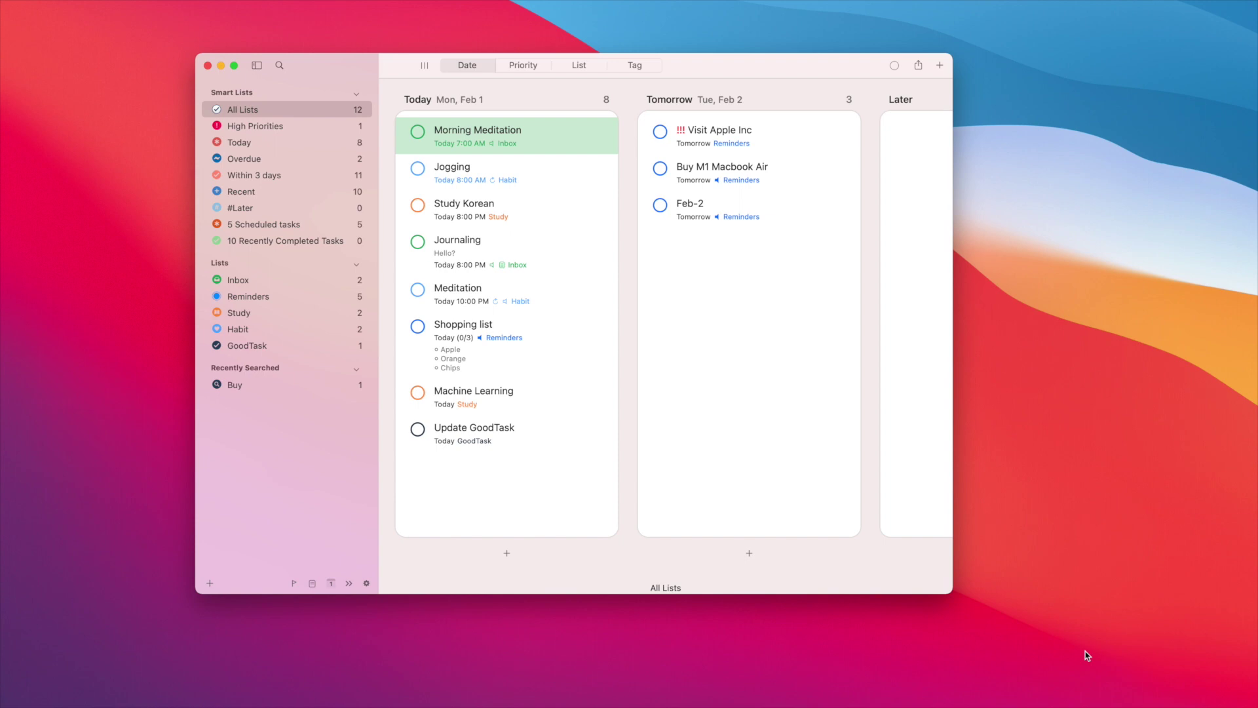
pyautogui.press('super+3')
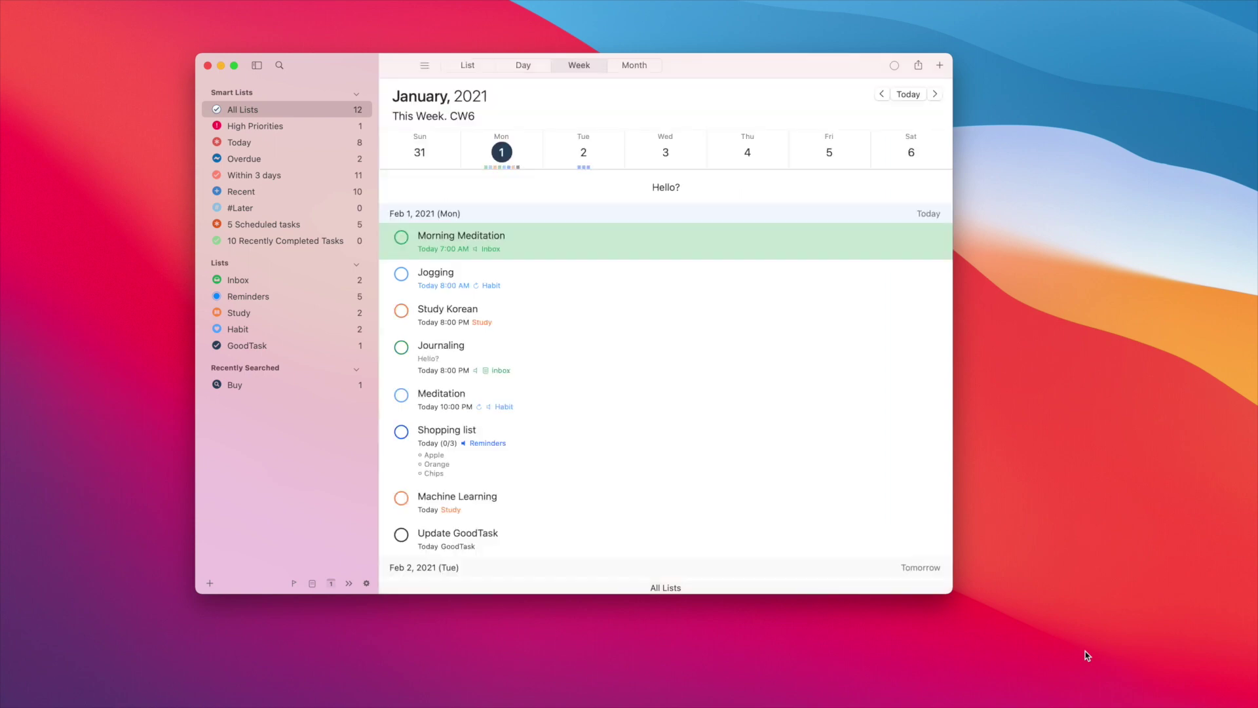
pyautogui.press('super+4')
pyautogui.press('super+2')
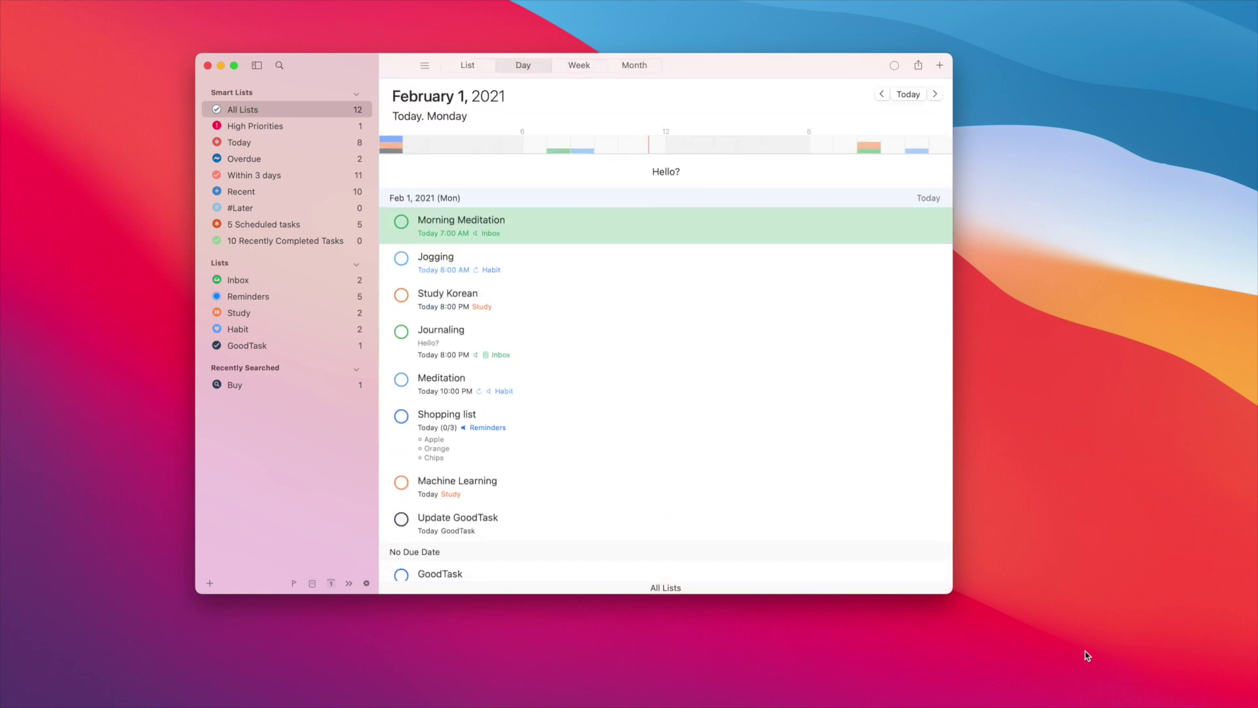
pyautogui.click(424, 65)
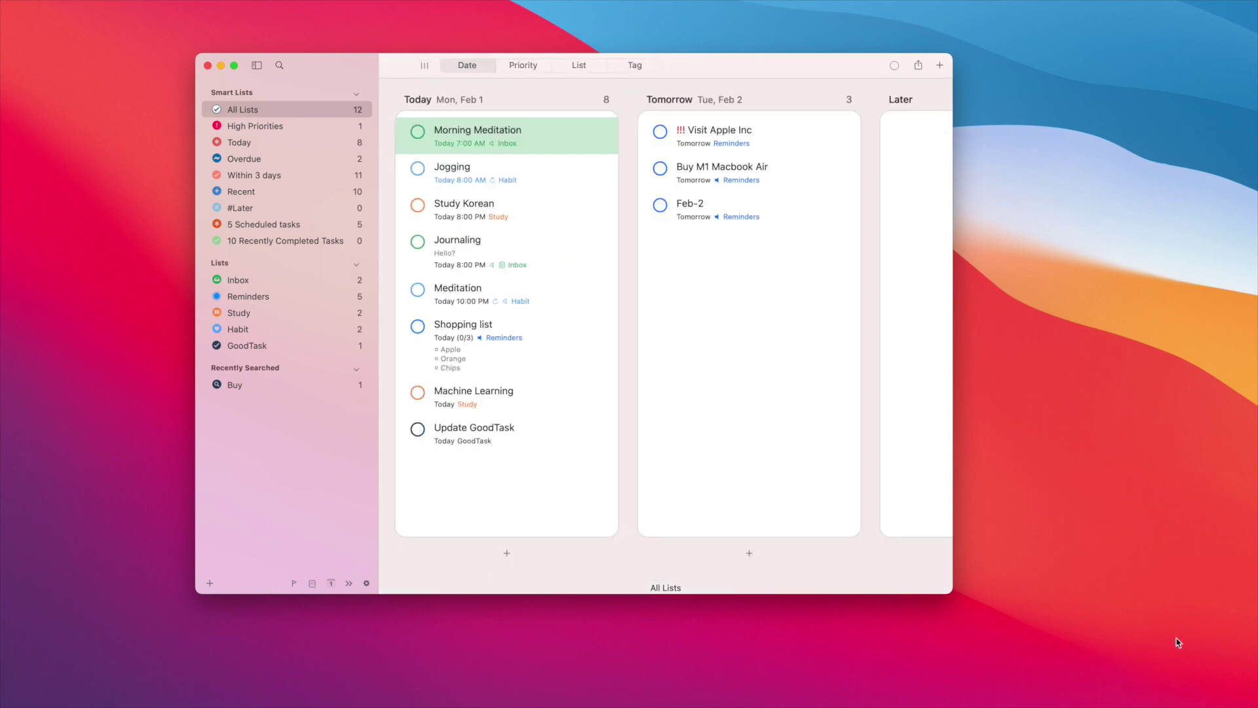
pyautogui.press('Right')
# Step: Select Visit Apple Inc and postpone it into the Later column with Cmd+Right
pyautogui.press('Left')
pyautogui.press('Left')
pyautogui.press('Right')
pyautogui.press('Right')
pyautogui.press('Right')
pyautogui.press('Left')
pyautogui.press('Left')
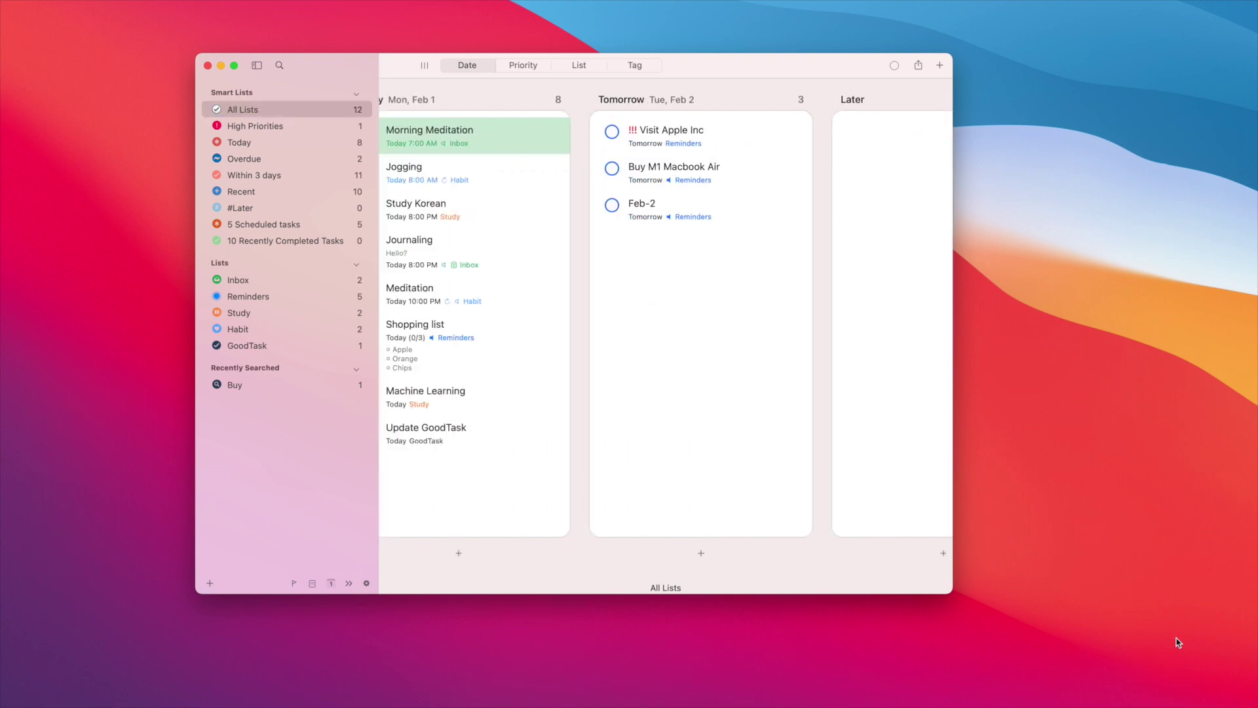
pyautogui.press('Right')
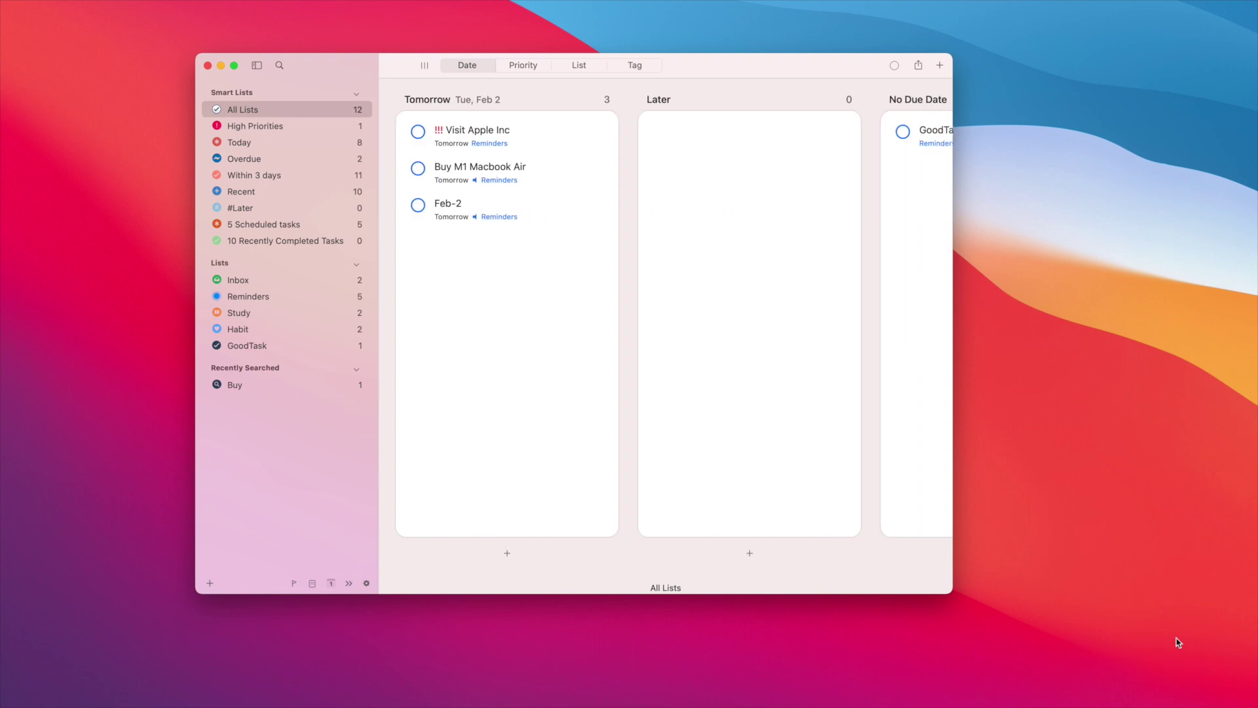
pyautogui.press('Right')
pyautogui.press('Left')
pyautogui.press('Left')
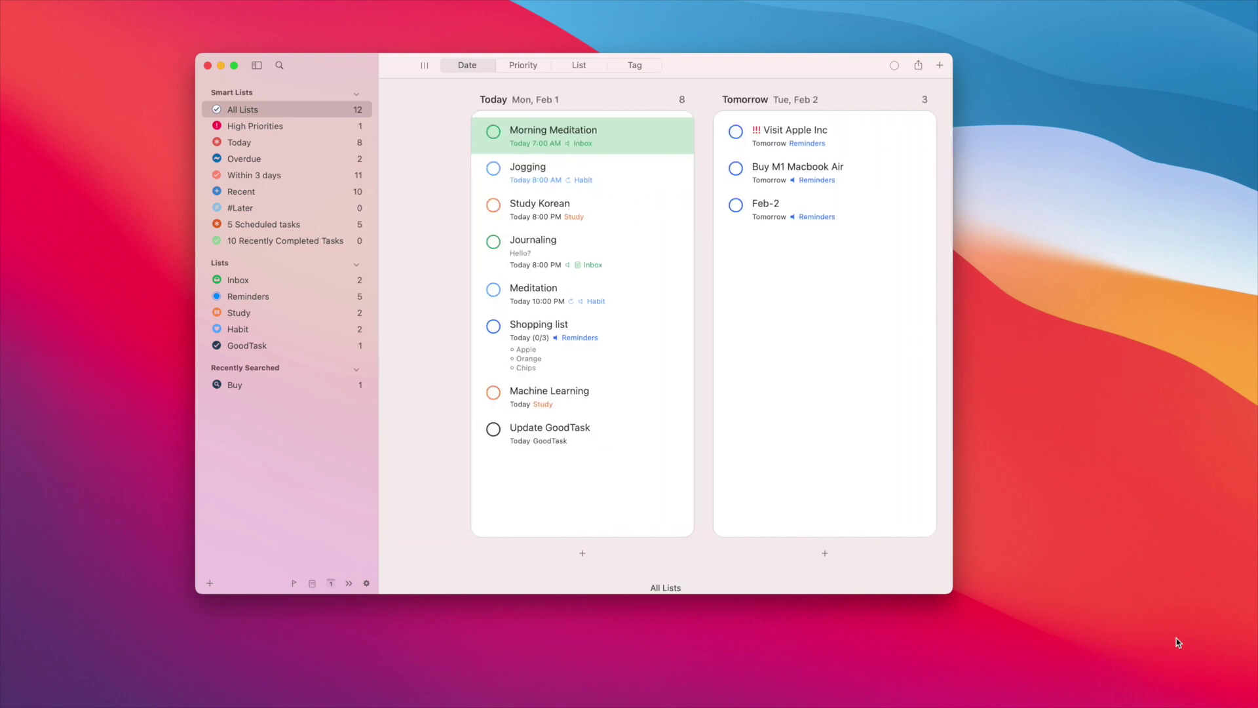
pyautogui.press('Right')
pyautogui.press('Right')
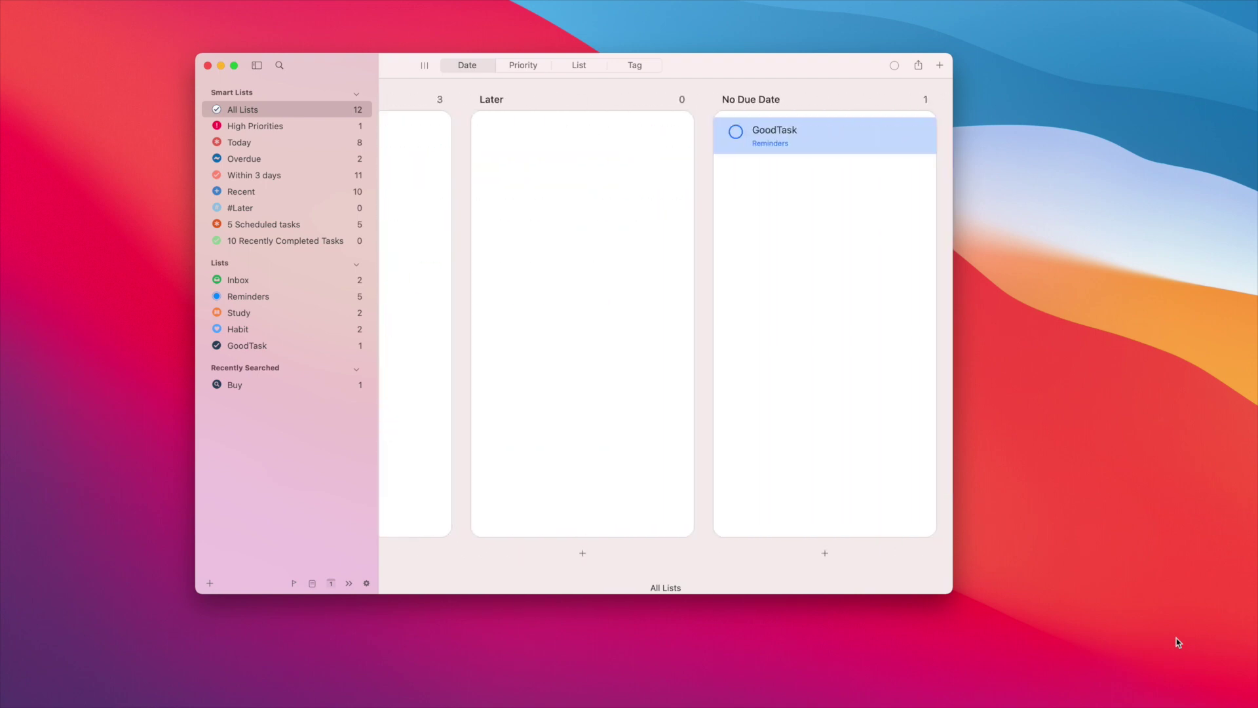
pyautogui.press('Left')
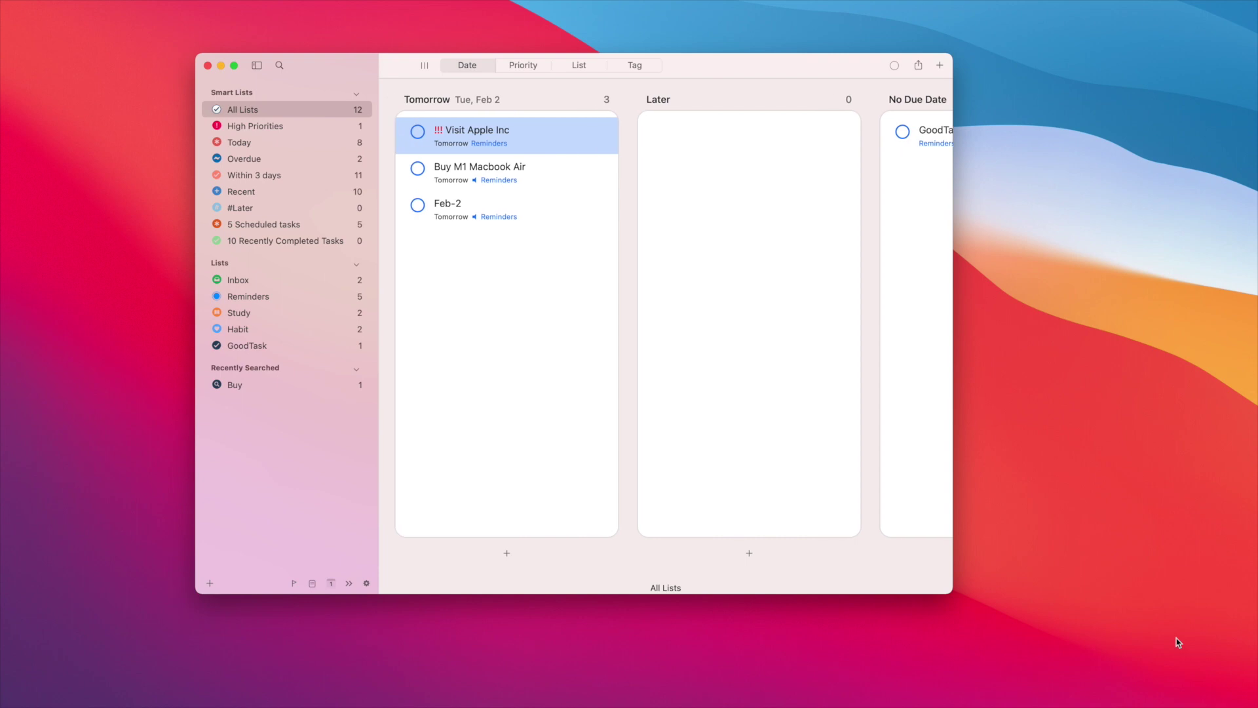
pyautogui.press('super+Right')
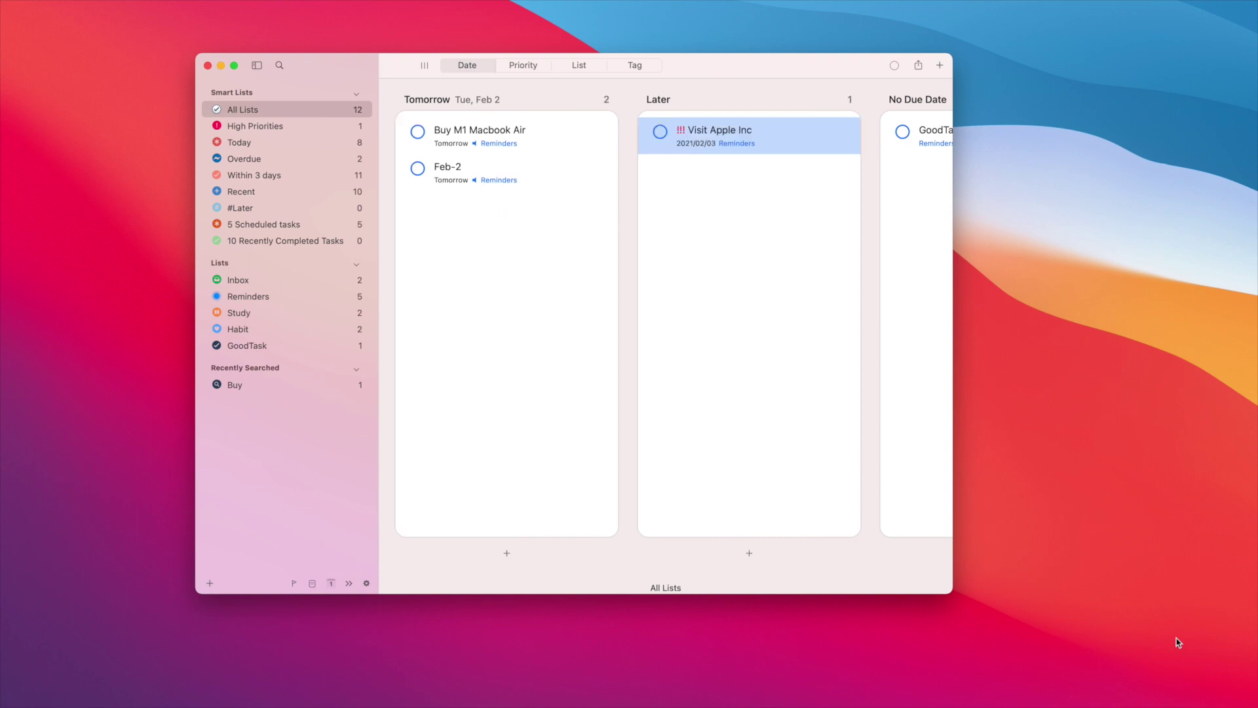
# Step: Select Buy M1 Macbook Air and open its task details
pyautogui.press('Left')
pyautogui.press('Down')
pyautogui.press('Left')
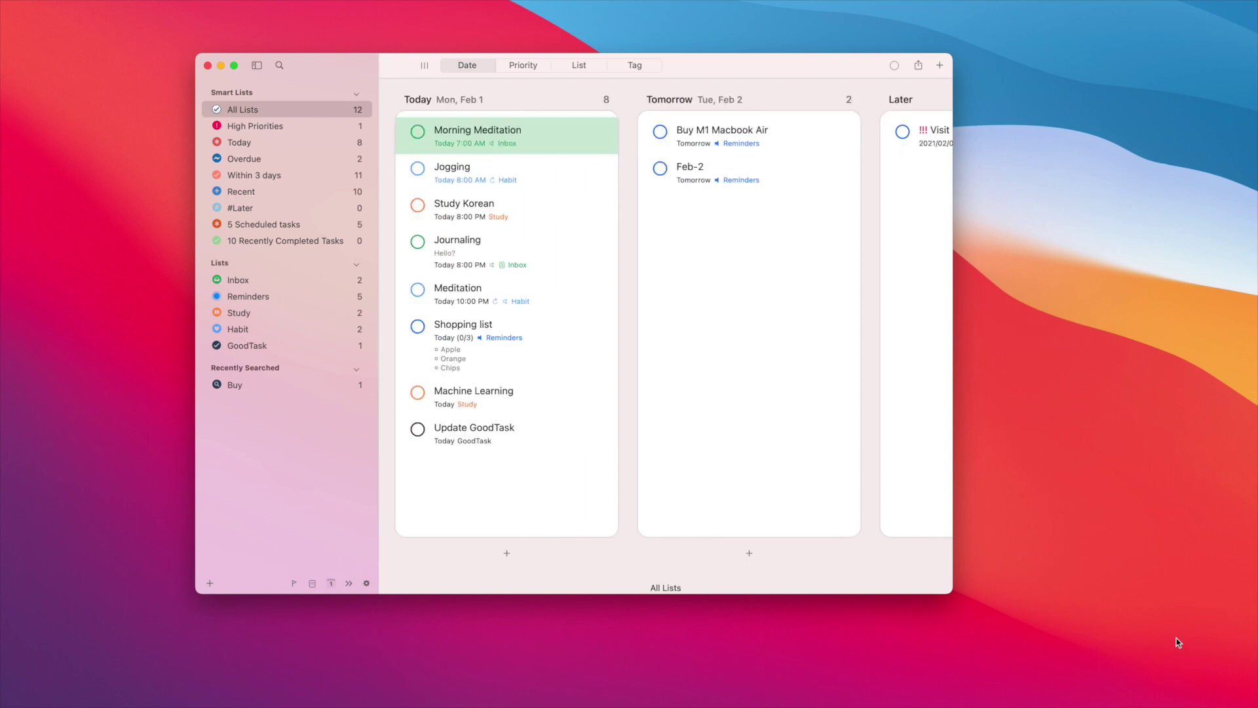
pyautogui.press('Right')
pyautogui.press('Return')
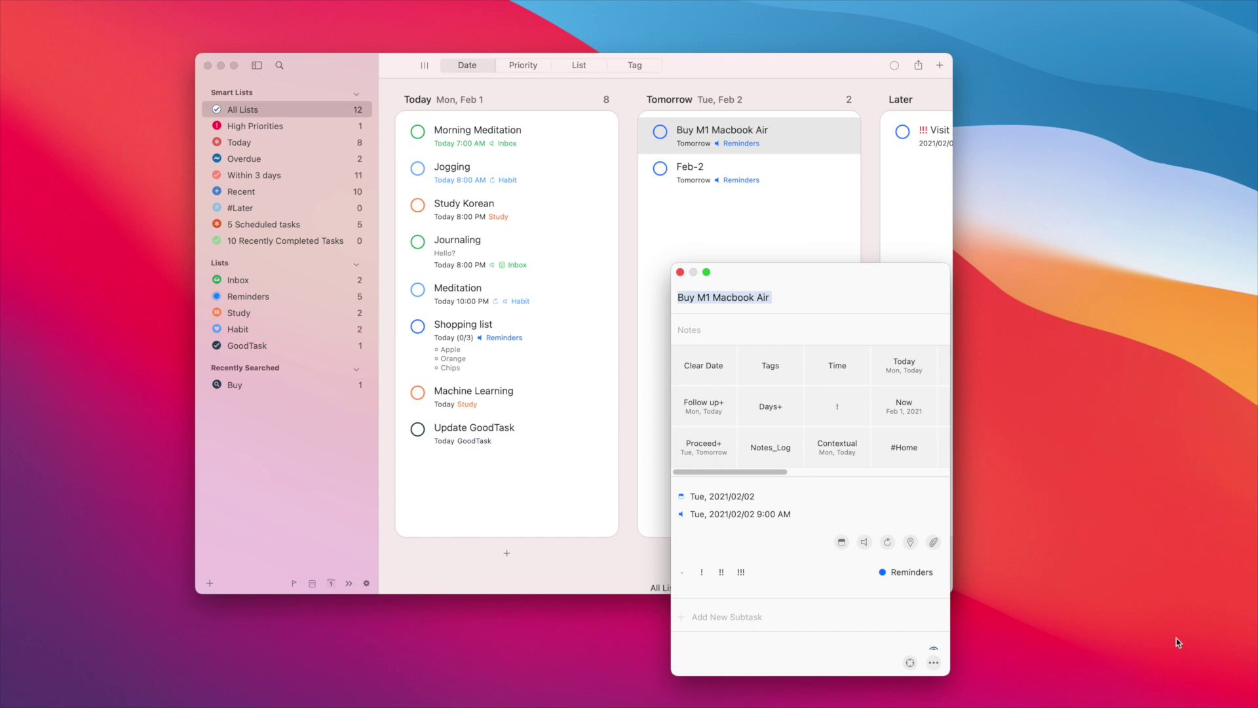
# Step: Close Buy M1 Macbook Air's details, then open Morning Meditation's details and return focus to the board
pyautogui.press('Escape')
pyautogui.press('Left')
pyautogui.press('Return')
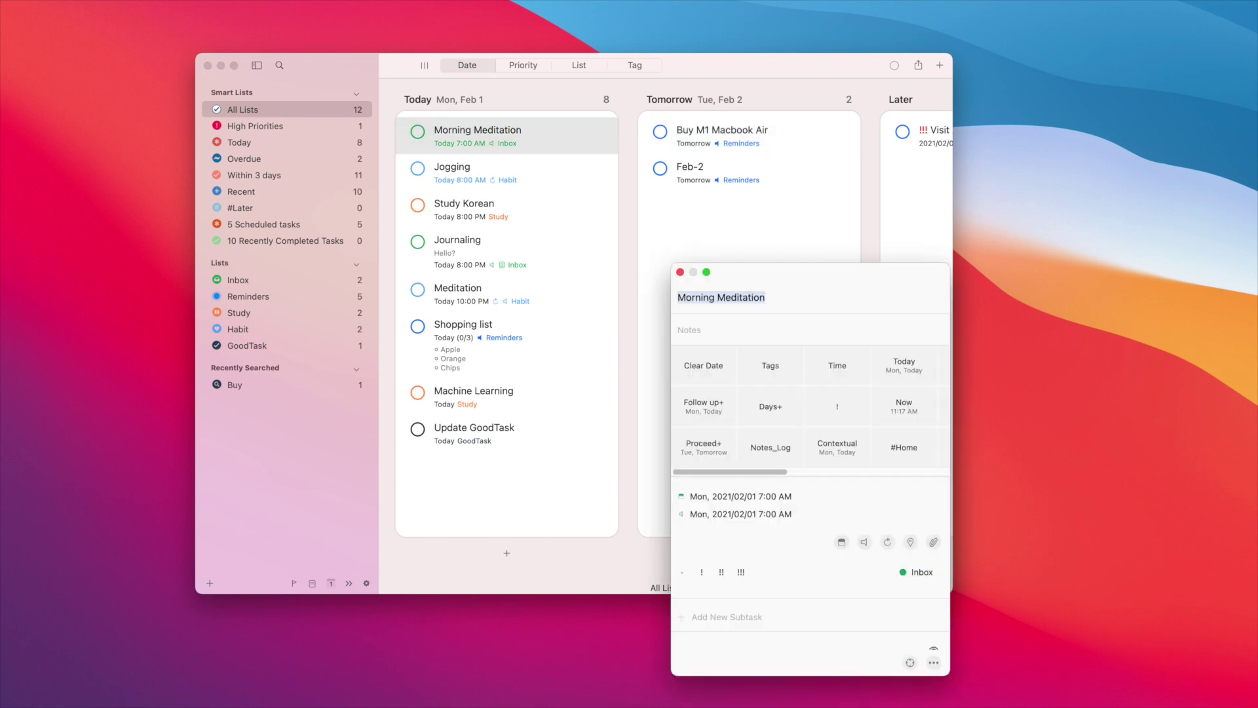
pyautogui.press('Escape')
pyautogui.press('Return')
pyautogui.press('Escape')
# Step: Step down the Today tasks through Jogging to Machine Learning and back up to Morning Meditation
pyautogui.press('Down')
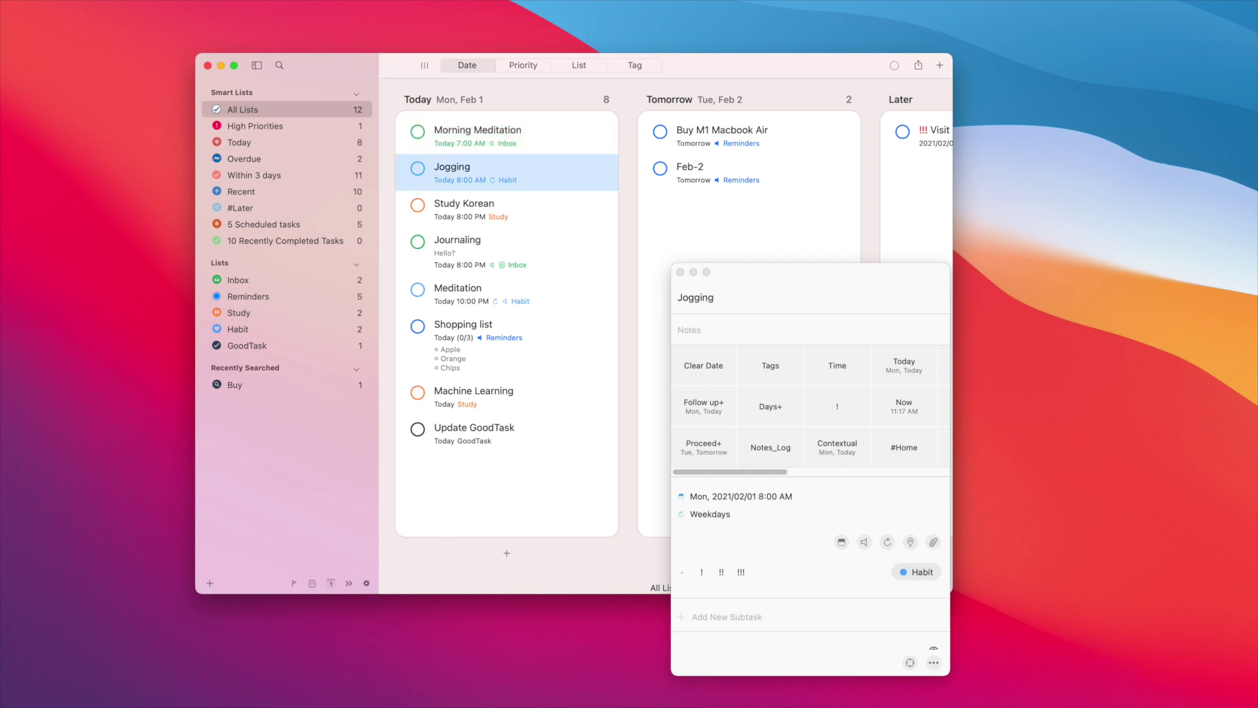
pyautogui.press('Down')
pyautogui.press('Down')
pyautogui.press('Down')
pyautogui.press('Down')
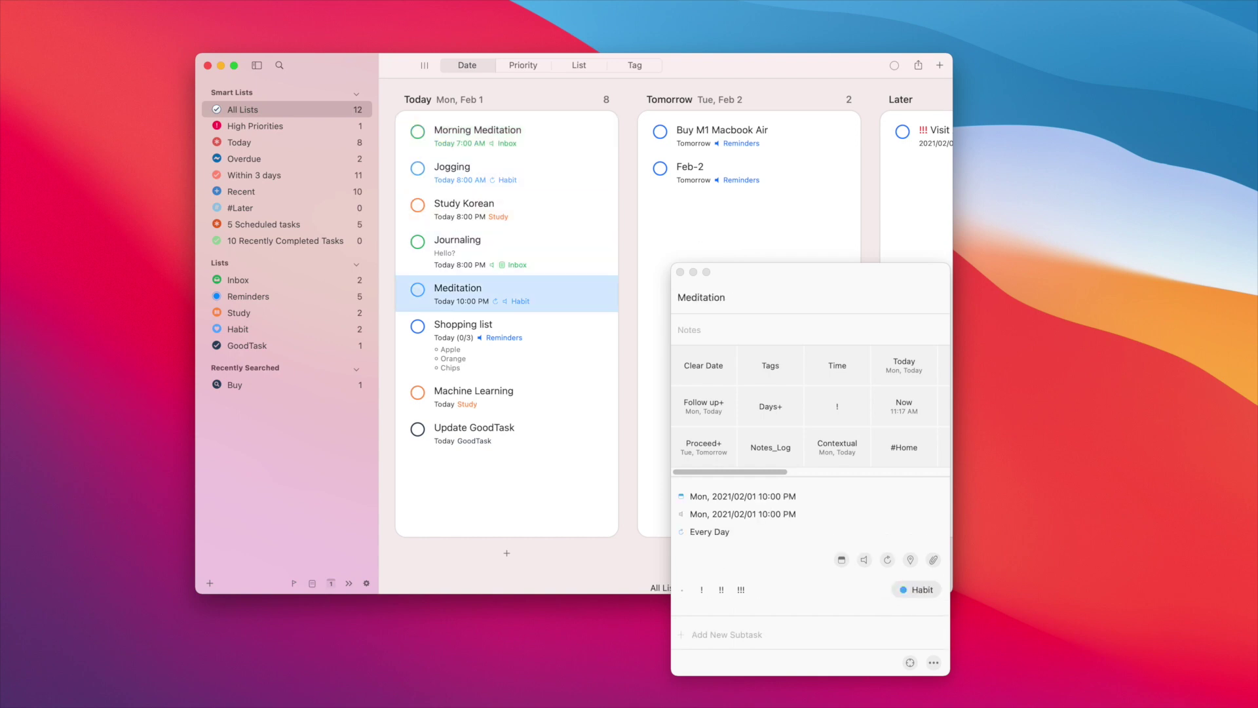
pyautogui.press('Down')
pyautogui.press('Down')
pyautogui.press('Up')
pyautogui.press('Up')
pyautogui.press('Up')
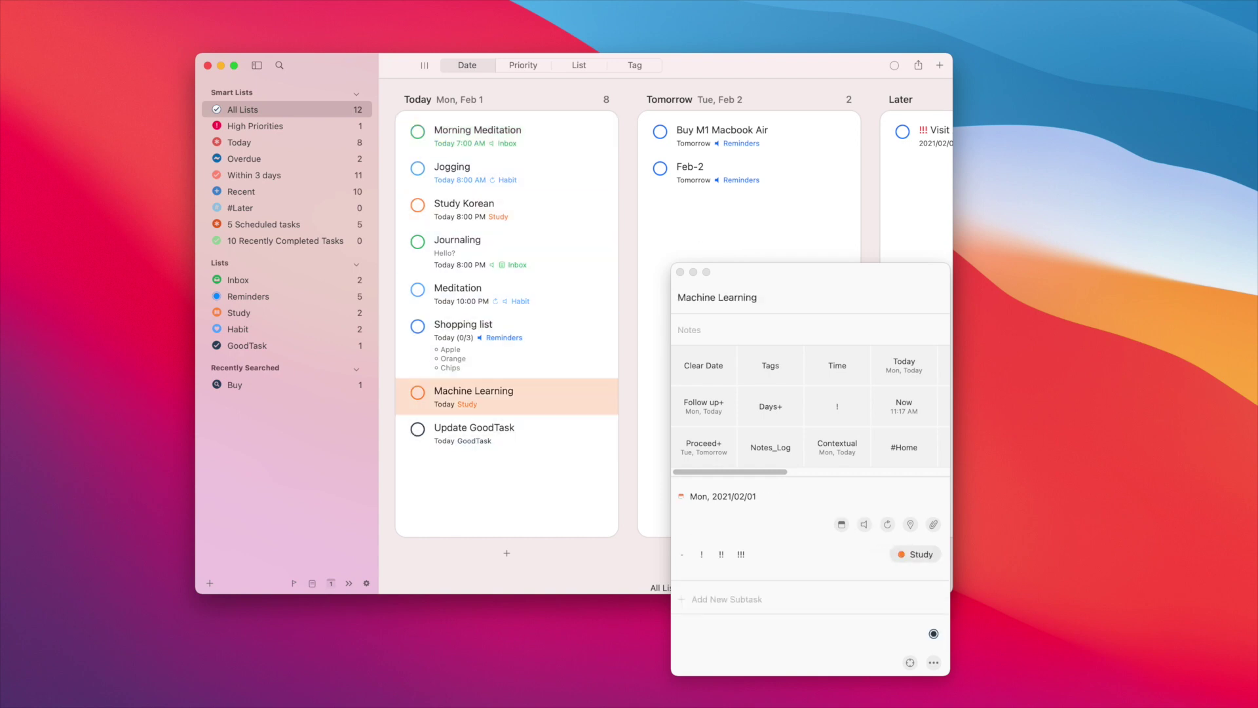
pyautogui.press('Up')
pyautogui.press('Up')
pyautogui.press('Up')
pyautogui.press('Up')
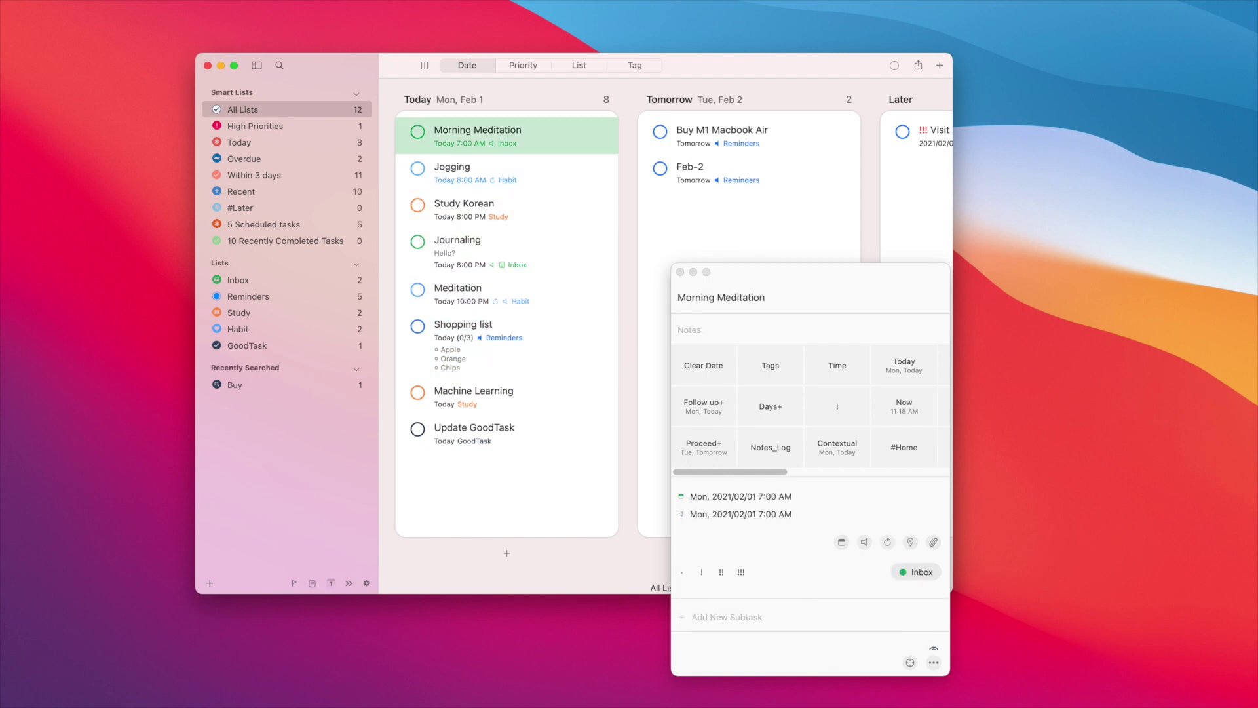
# Step: Type 'SUbtask' in the details window, select it, toggle the lists sidebar, and close the details
pyautogui.press('Tab')
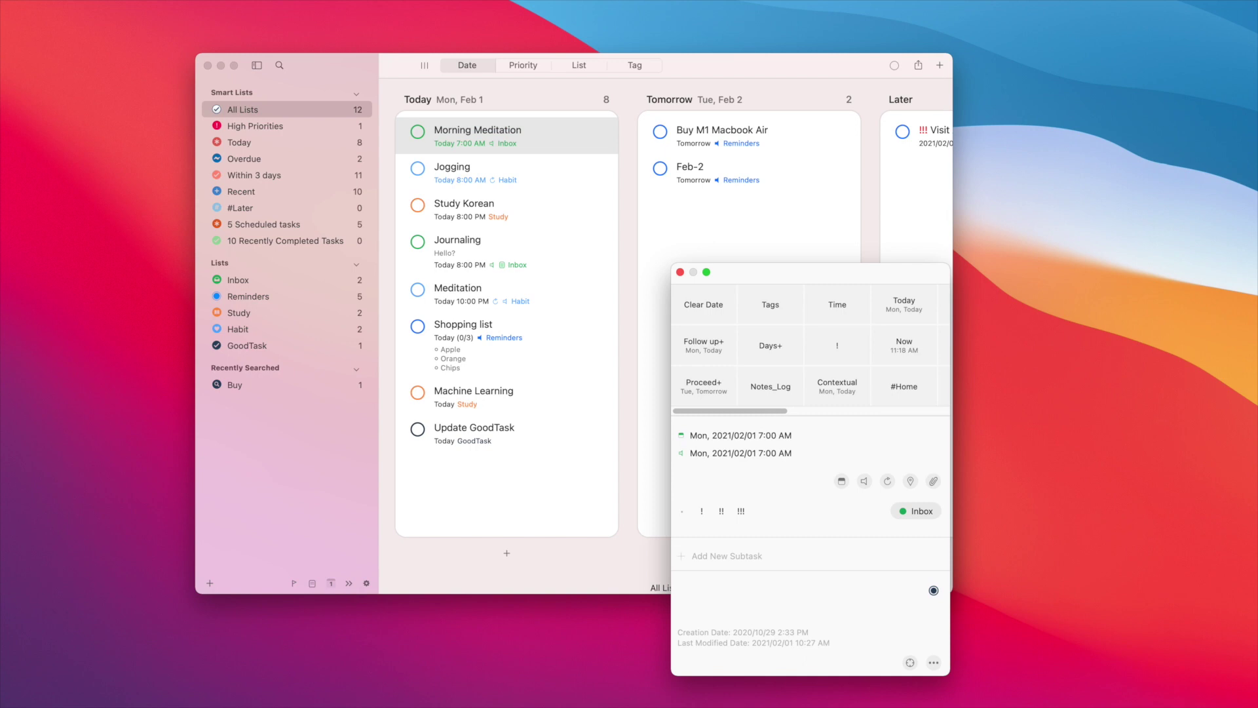
pyautogui.write('SUbtask')
pyautogui.press('super+a')
pyautogui.press('ctrl+super+s')
pyautogui.press('ctrl+super+s')
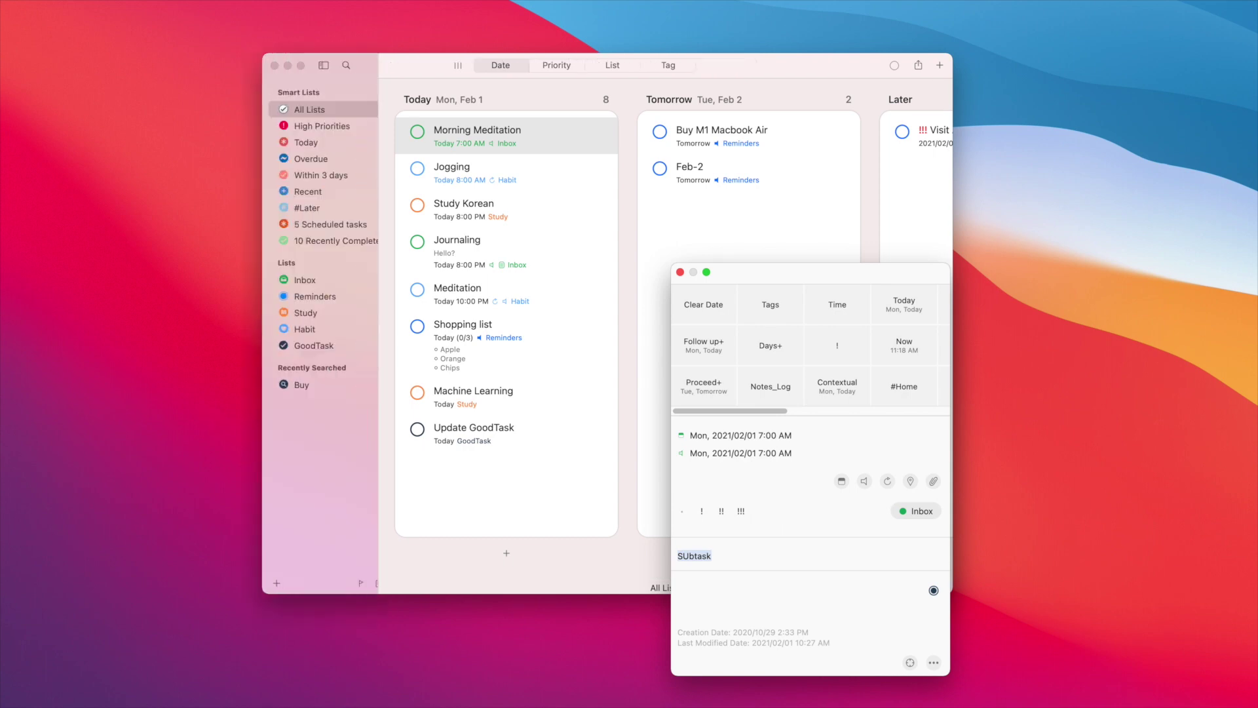
pyautogui.press('Escape')
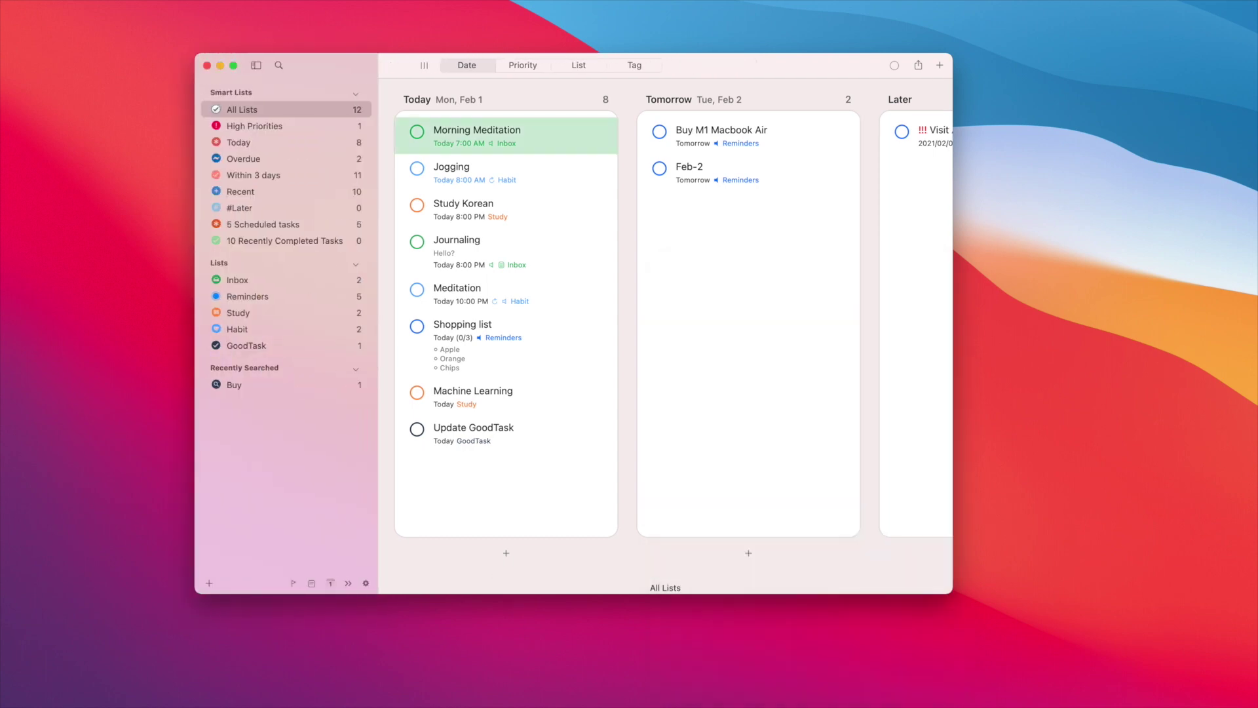
# Step: Browse Morning Meditation's quick actions, including the list choices, and dismiss them without changes
pyautogui.press('super+Return')
pyautogui.press('Down')
pyautogui.press('Down')
pyautogui.press('Down')
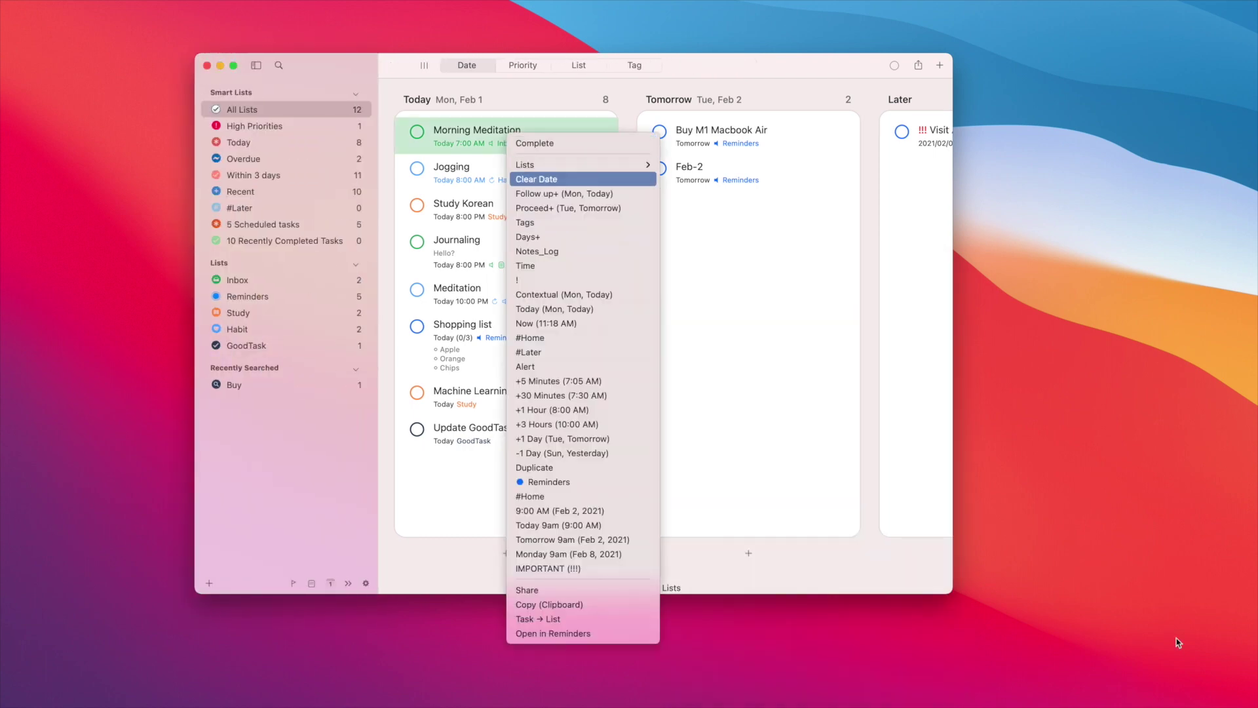
pyautogui.press('Up')
pyautogui.press('Right')
pyautogui.press('Left')
pyautogui.press('Down')
pyautogui.press('Escape')
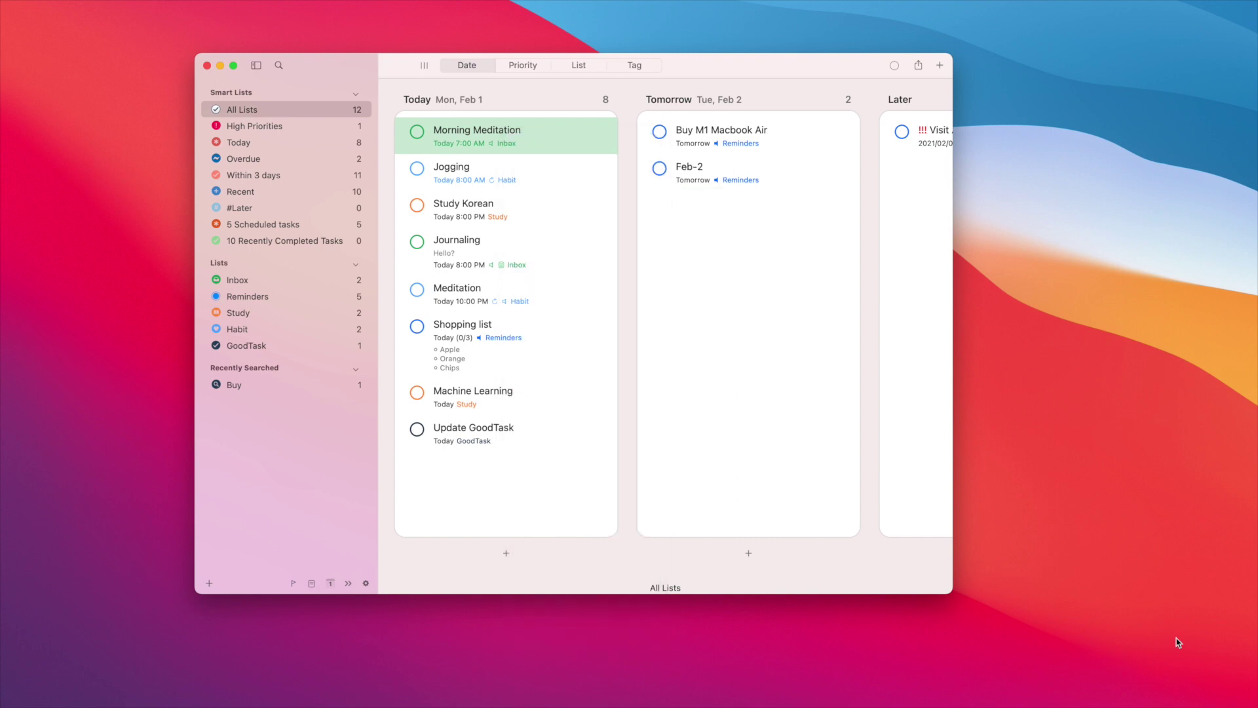